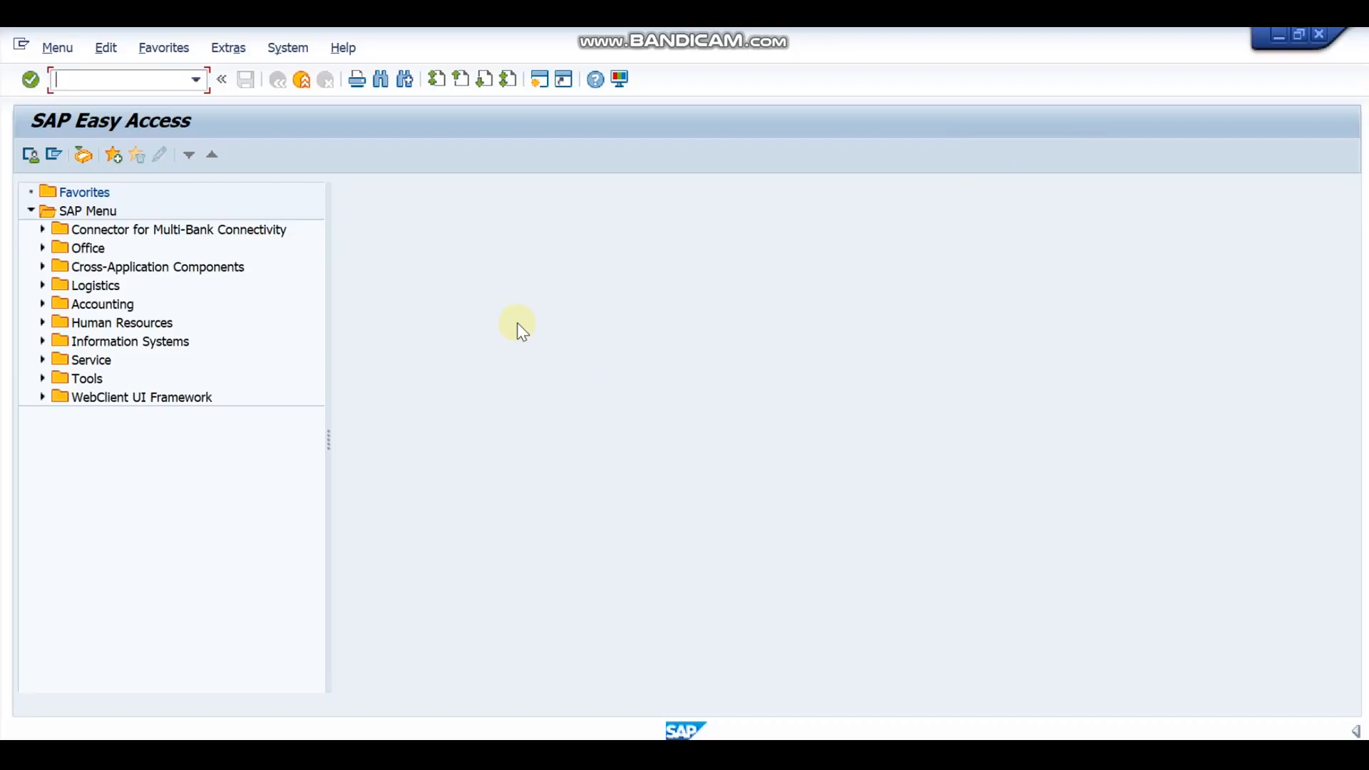
Open transaction SE11 and create the data type ZSTRUCT as a structure with the short description "Desc for structure"
{"action": "type", "text": "se11"}
{"action": "key", "text": "Return"}
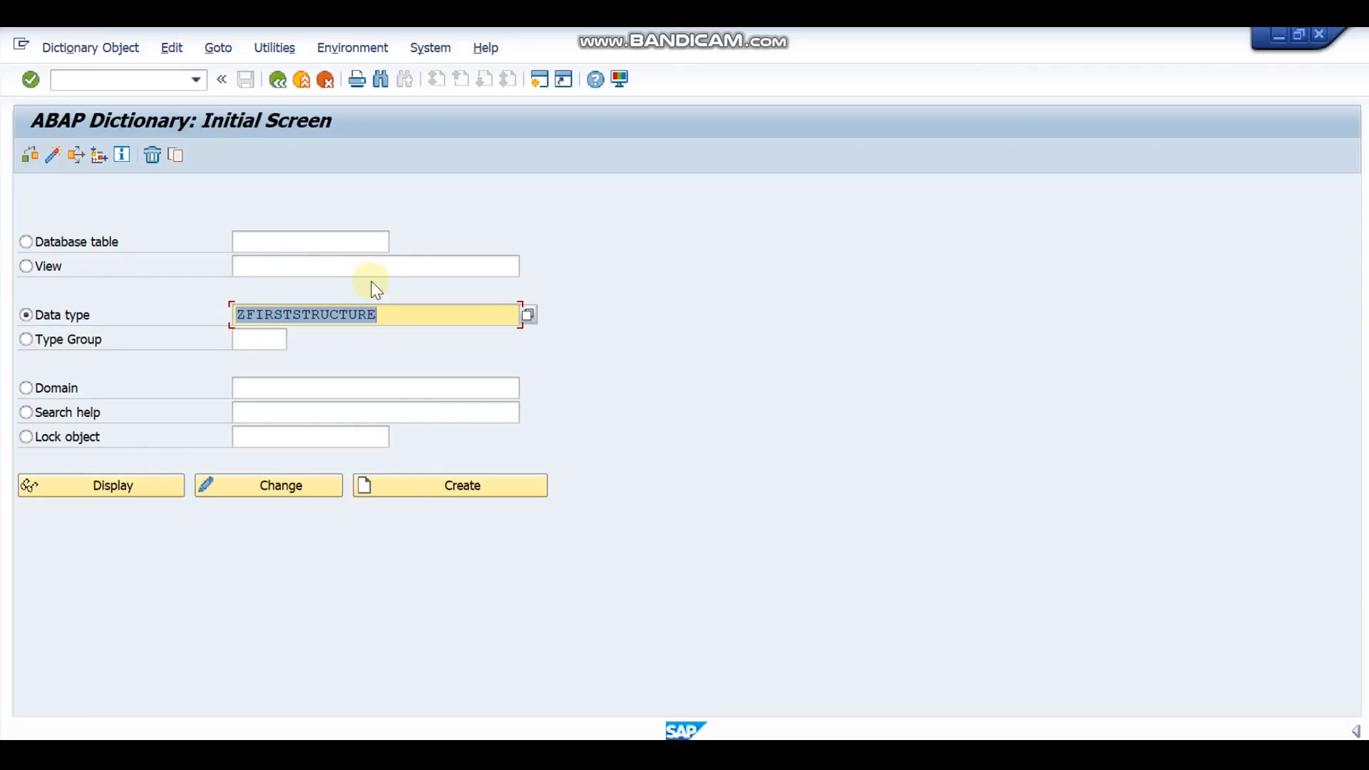
{"action": "key", "text": "BackSpace"}
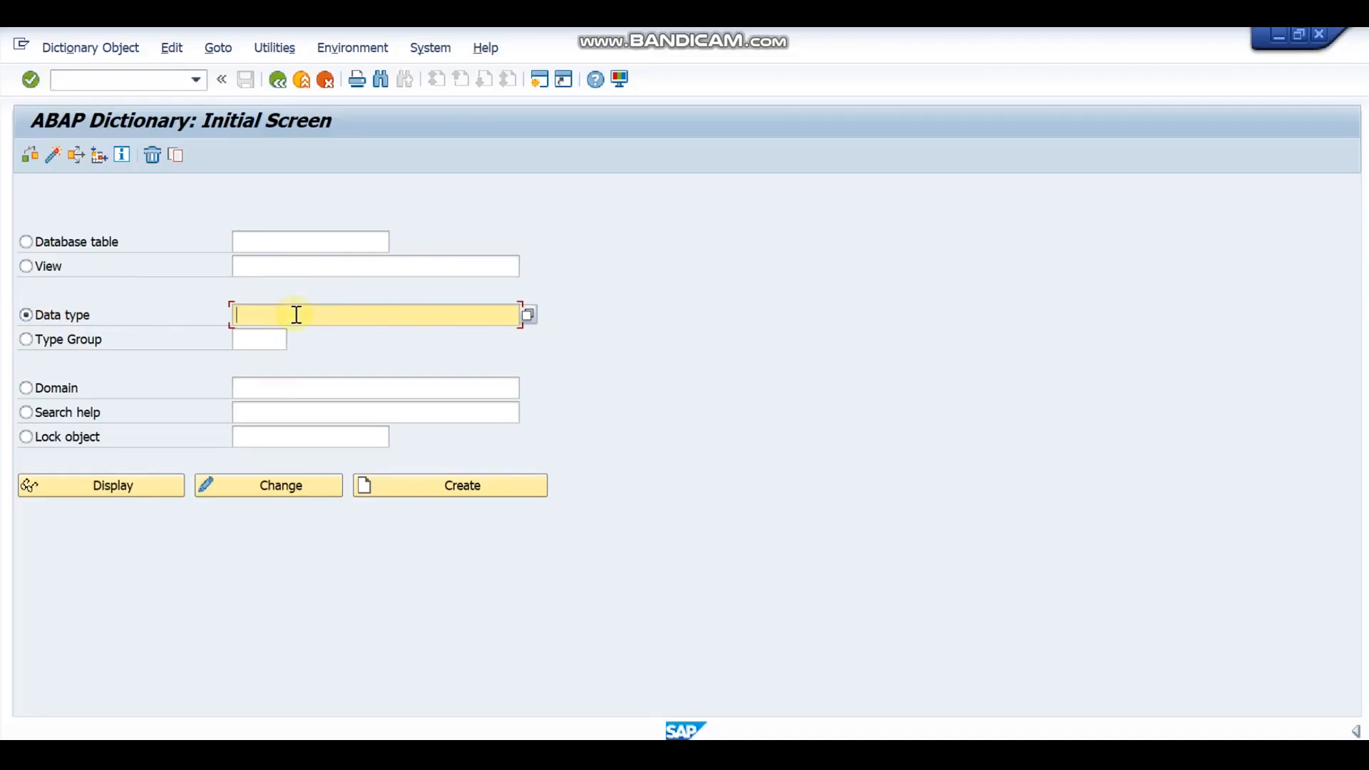
{"action": "type", "text": "Z"}
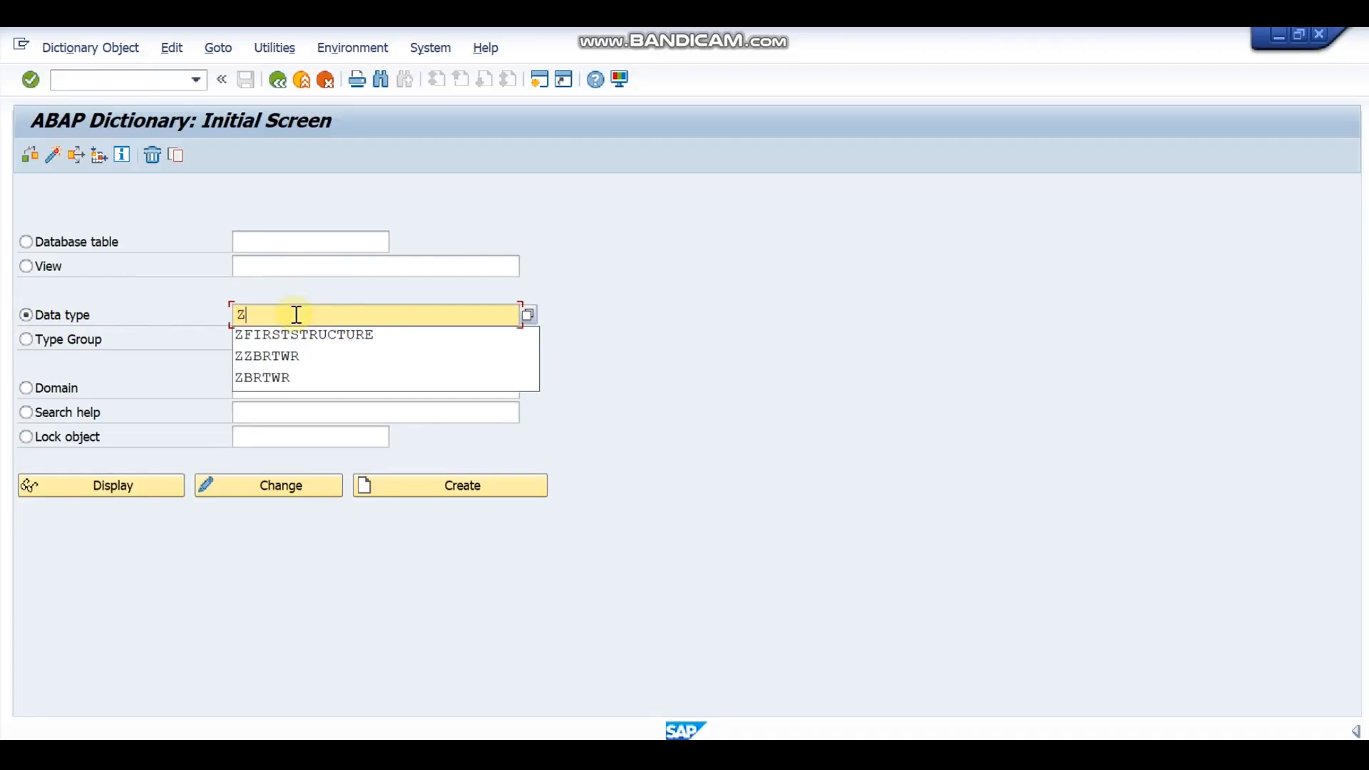
{"action": "type", "text": "STRUCT"}
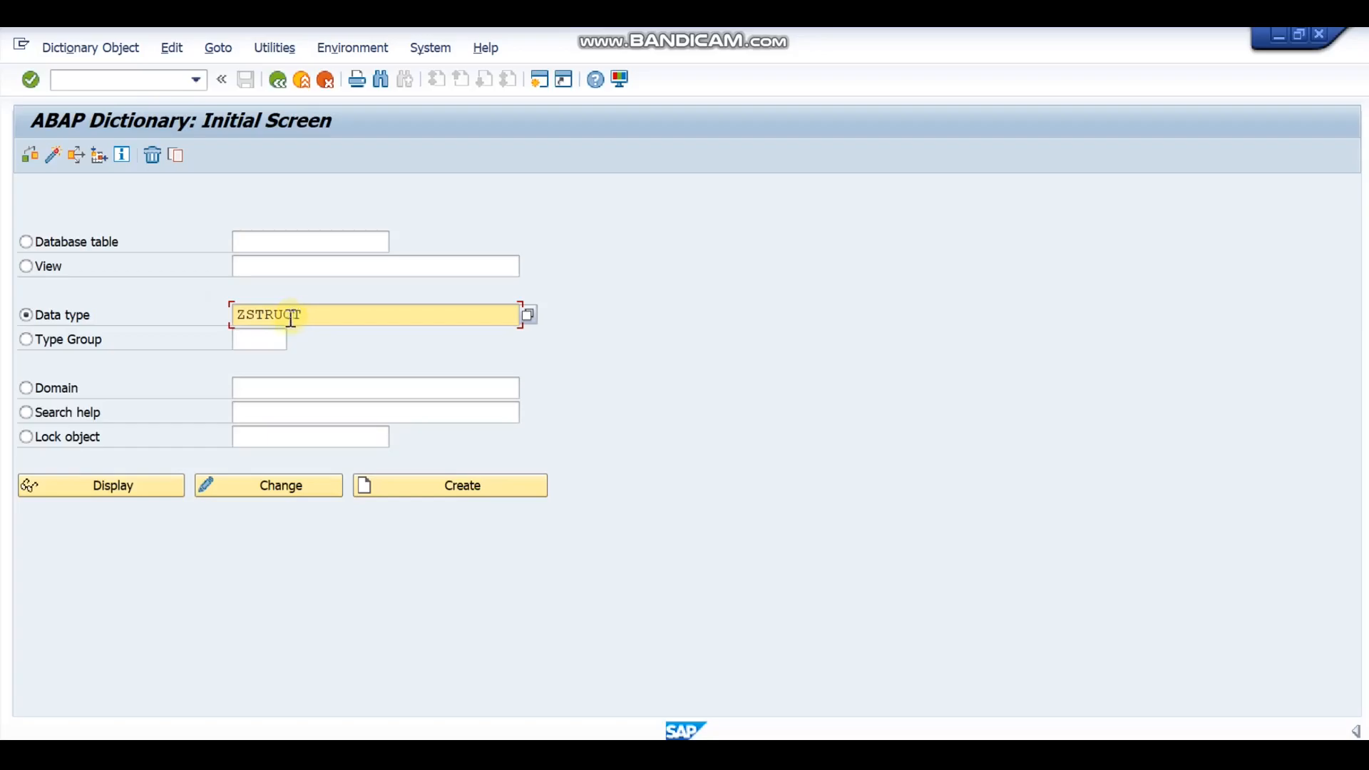
{"action": "left_click", "coordinate": [428, 488]}
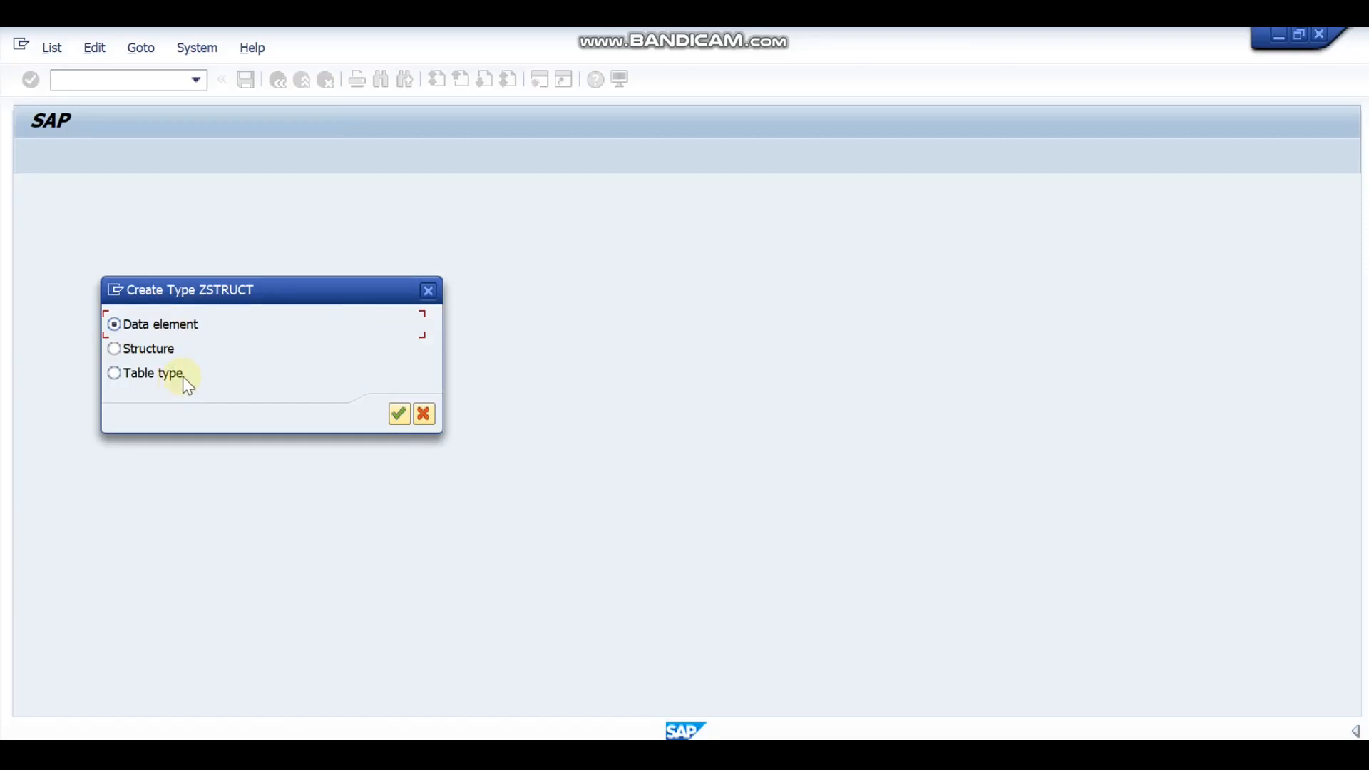
{"action": "left_click", "coordinate": [157, 348]}
{"action": "left_click", "coordinate": [397, 414]}
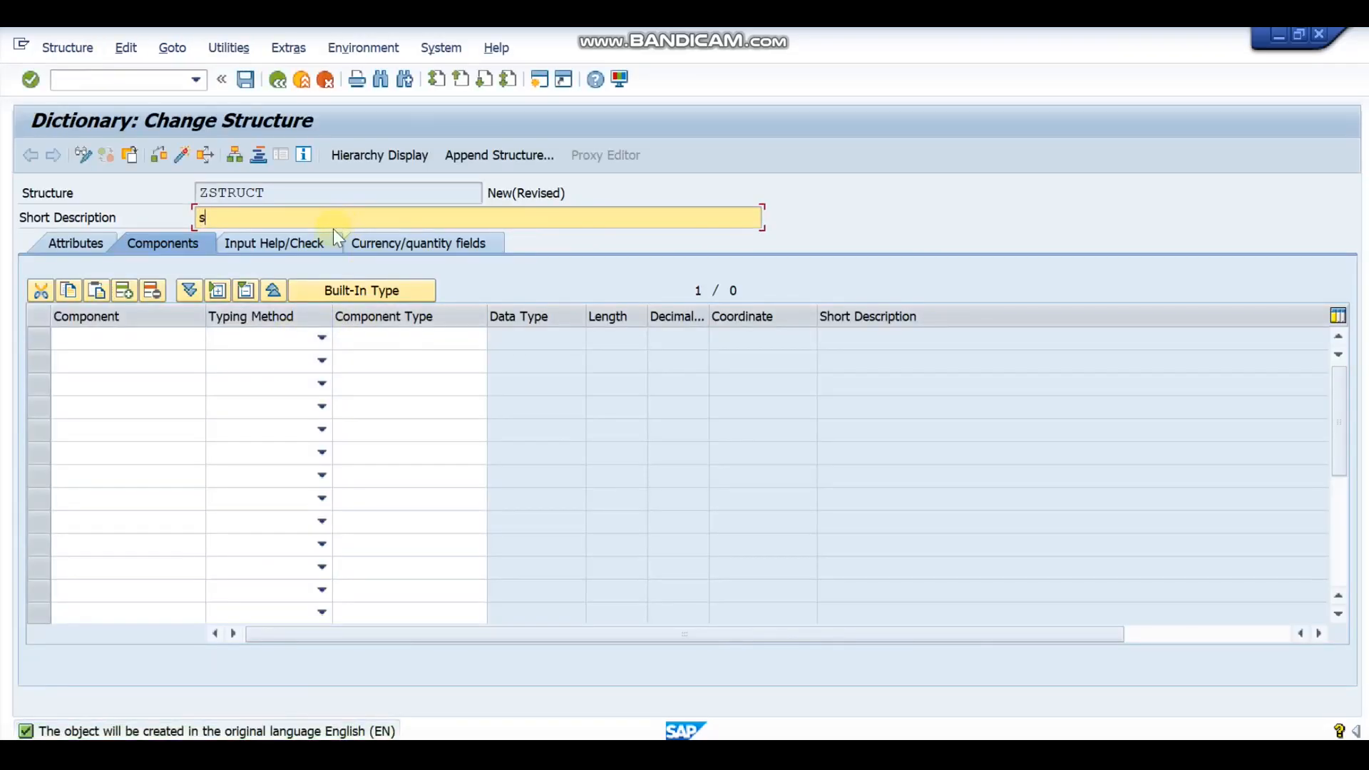
{"action": "type", "text": "Desc for structure"}
Add the component ZSTUDENT to the structure with typing method Types and component type CHAR30
{"action": "left_click", "coordinate": [143, 341]}
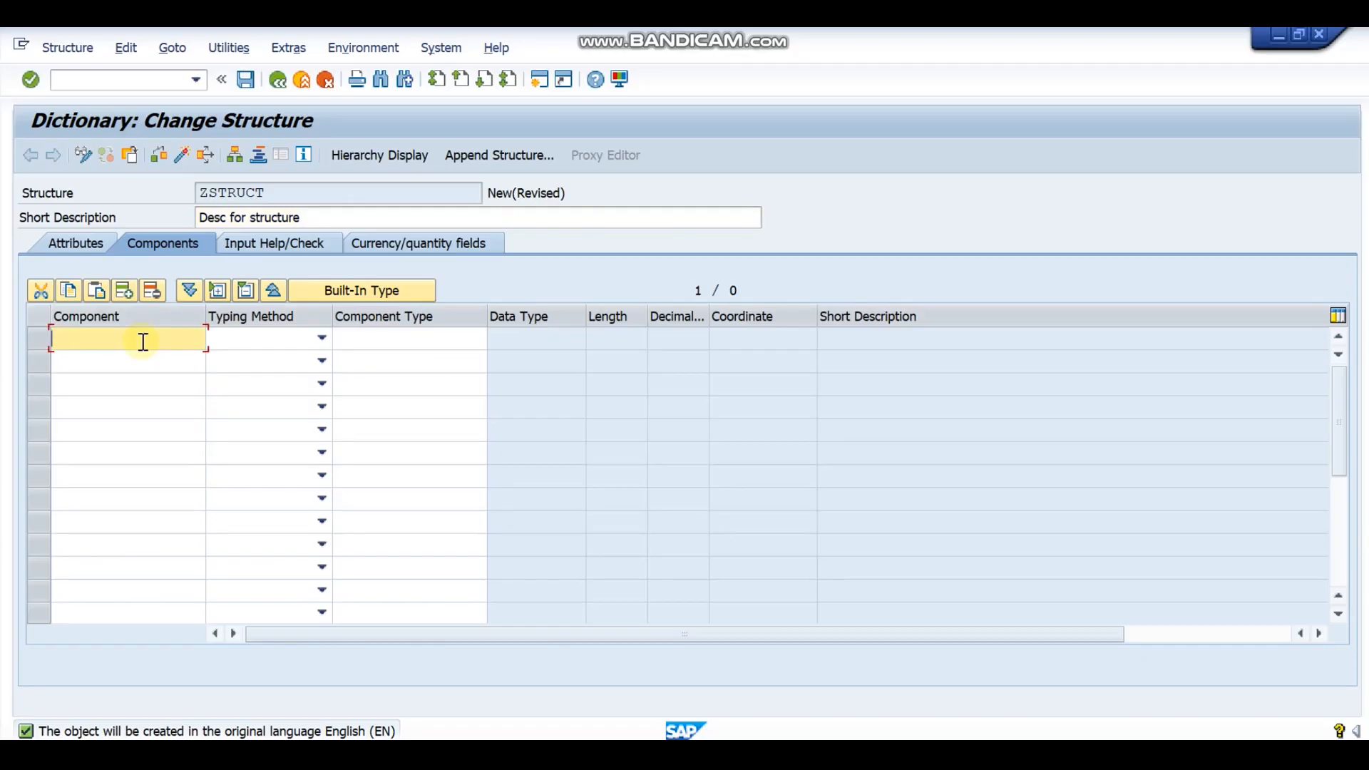
{"action": "type", "text": "ZSTUDENT"}
{"action": "left_click", "coordinate": [322, 338]}
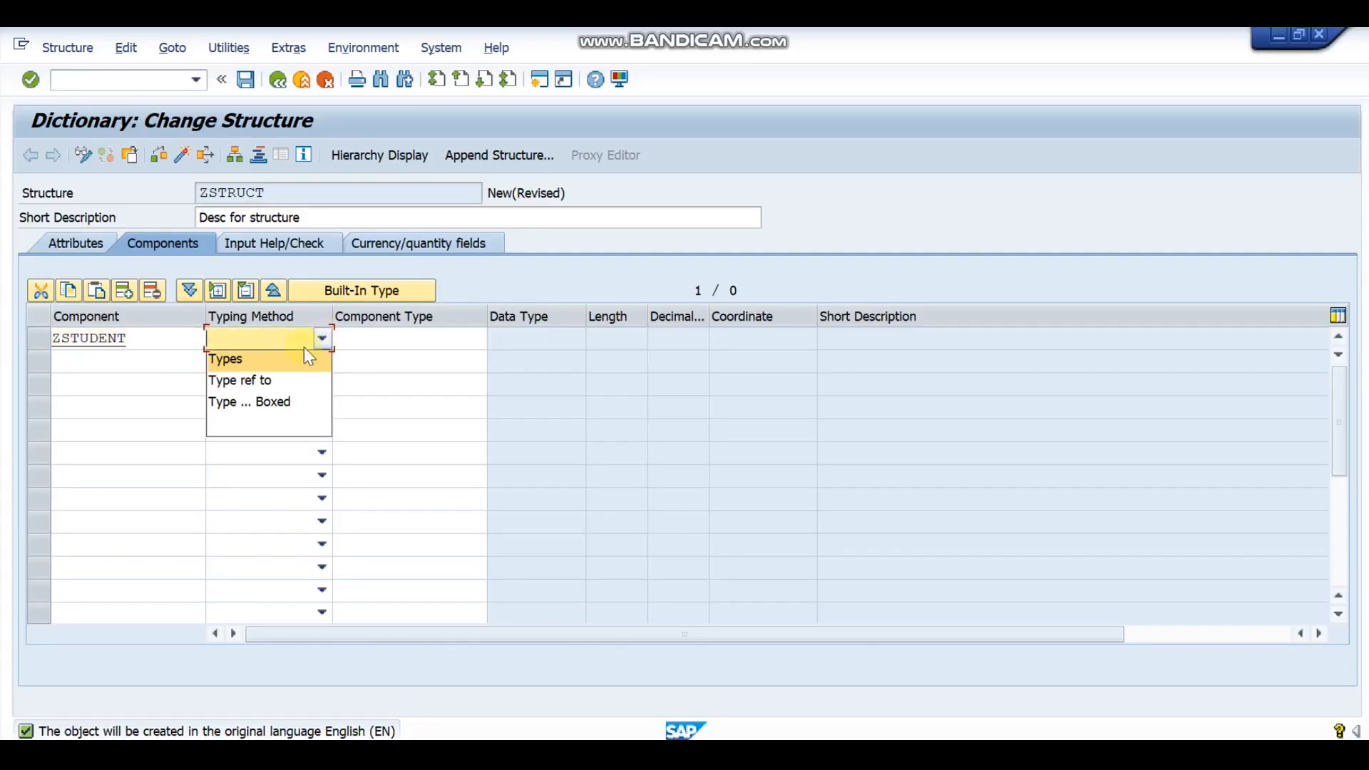
{"action": "left_click", "coordinate": [303, 356]}
{"action": "left_click", "coordinate": [382, 337]}
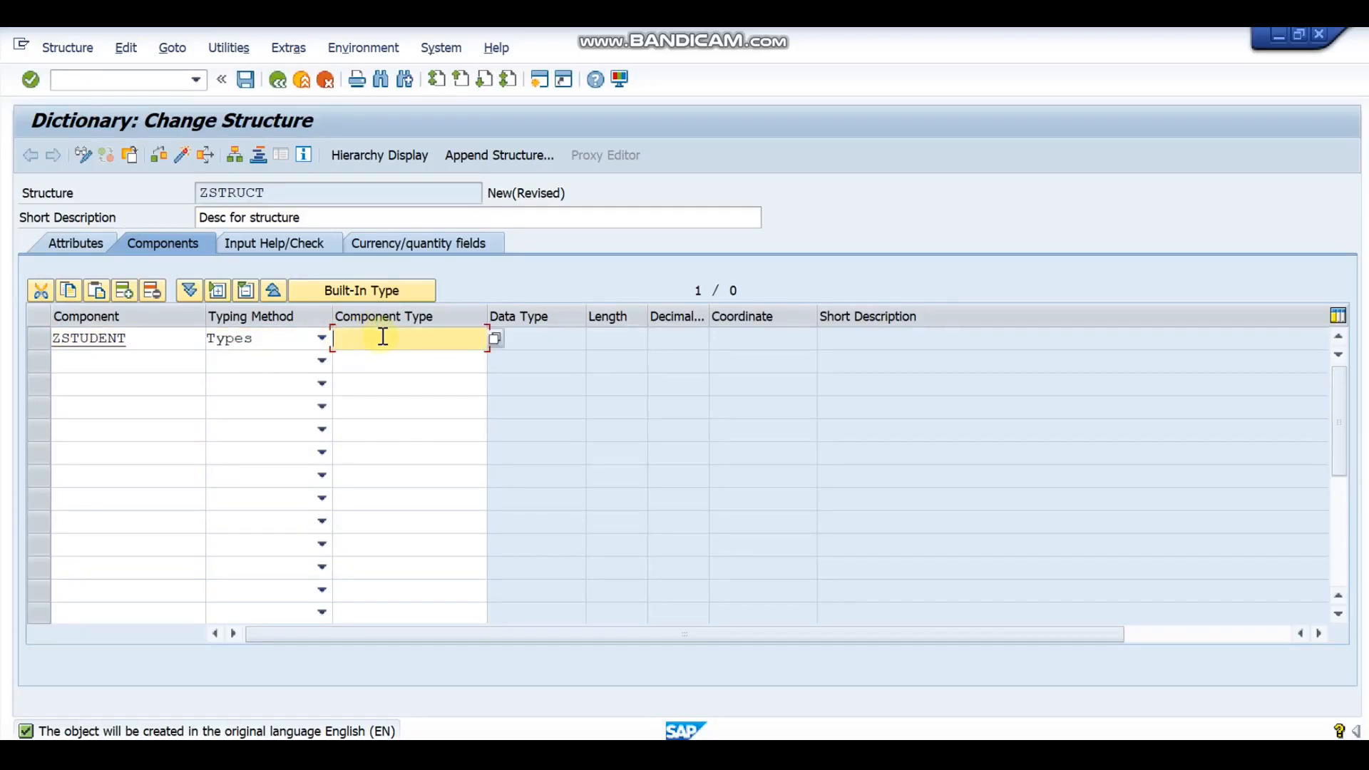
{"action": "type", "text": "CHAR30"}
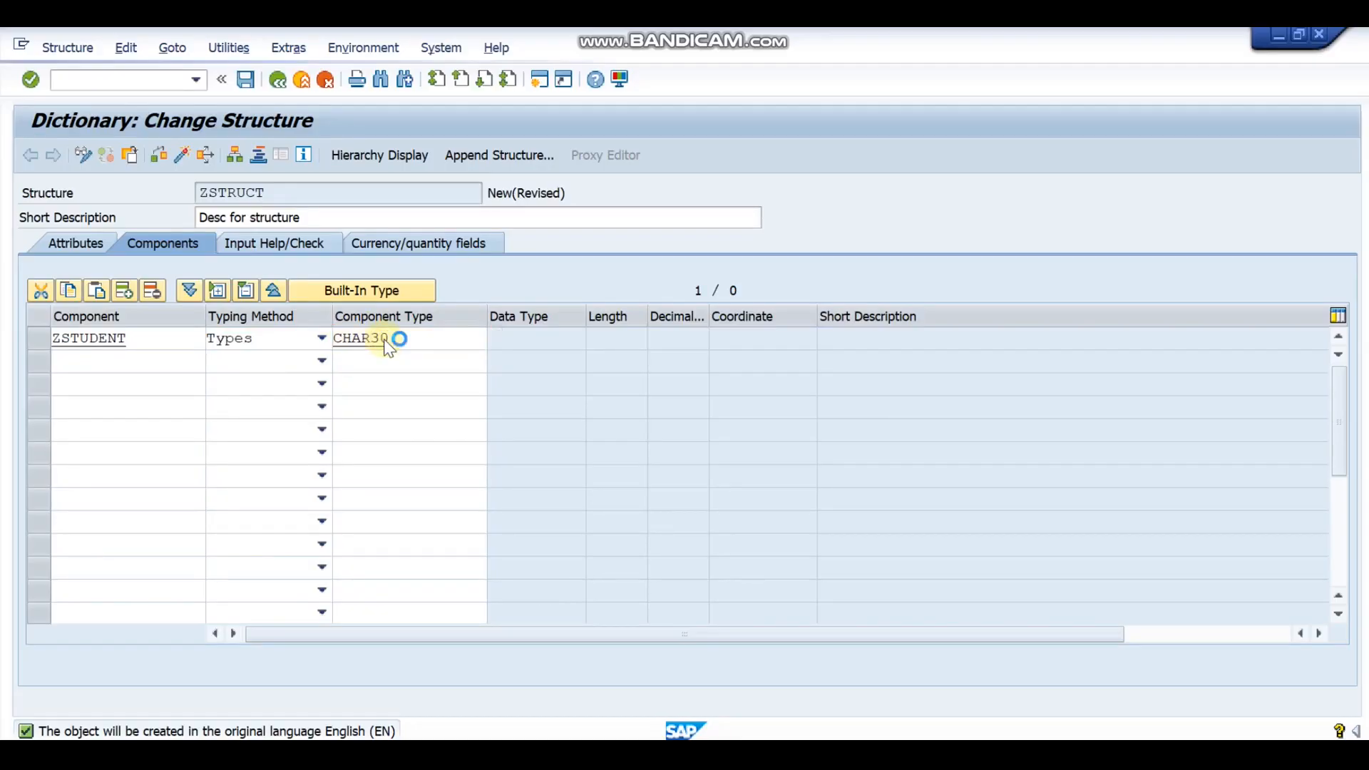
{"action": "key", "text": "Return"}
Add a second component ZSTUID with typing method Types and component type ZSTUID
{"action": "left_click", "coordinate": [143, 366]}
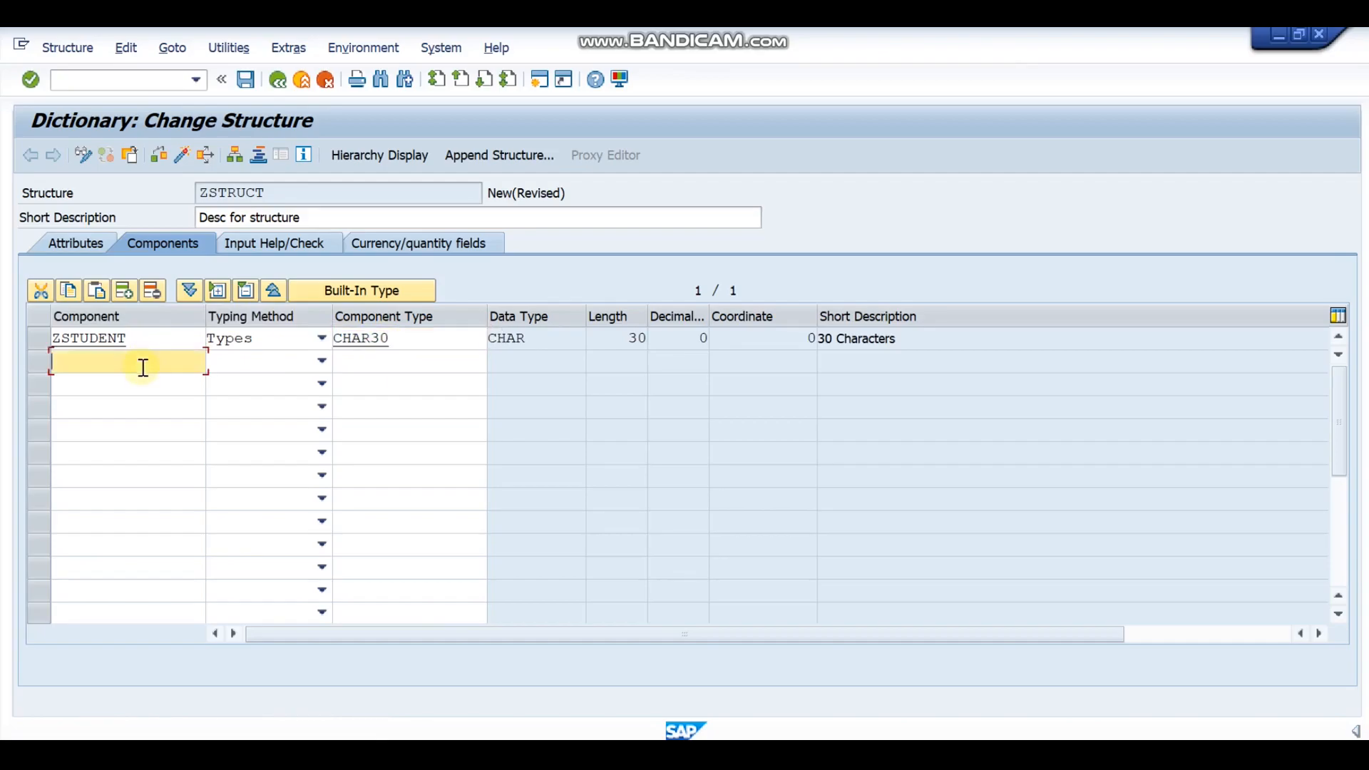
{"action": "type", "text": "ZST"}
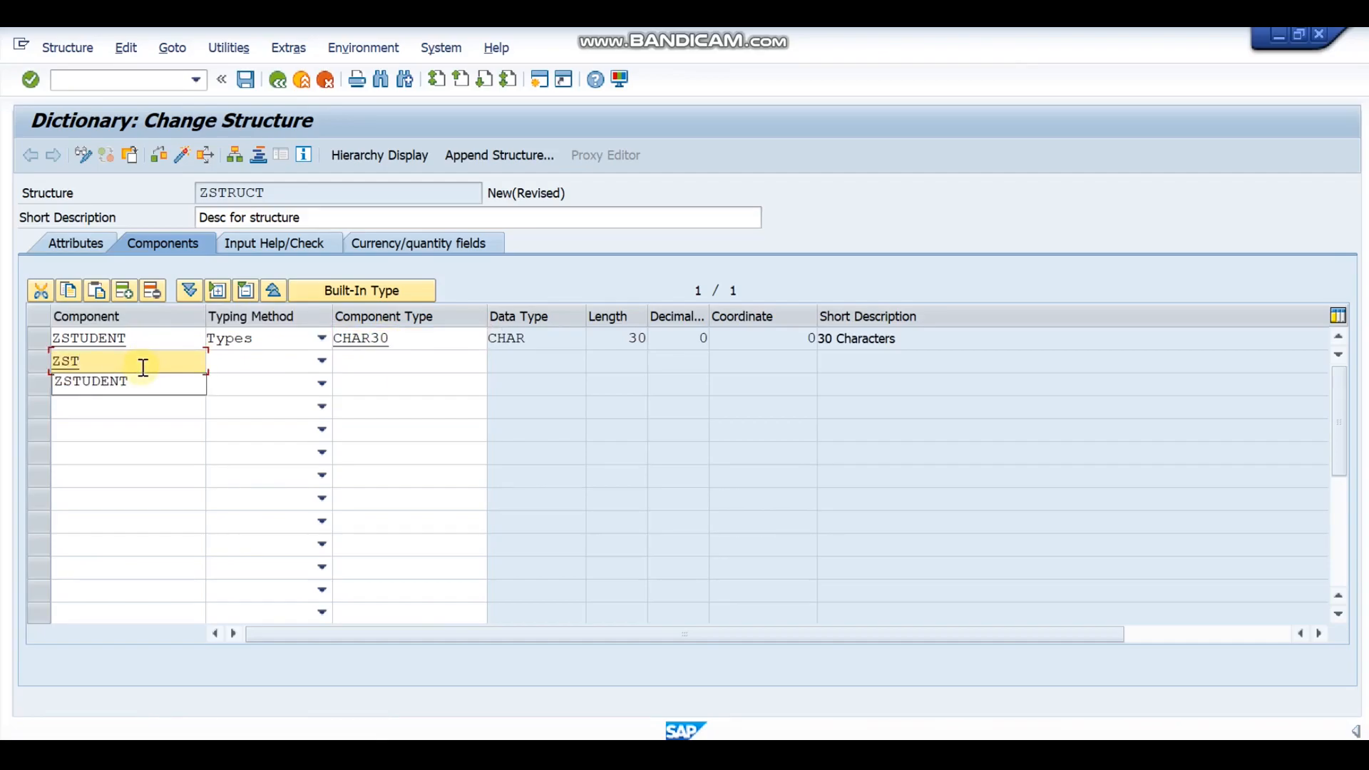
{"action": "type", "text": "UID"}
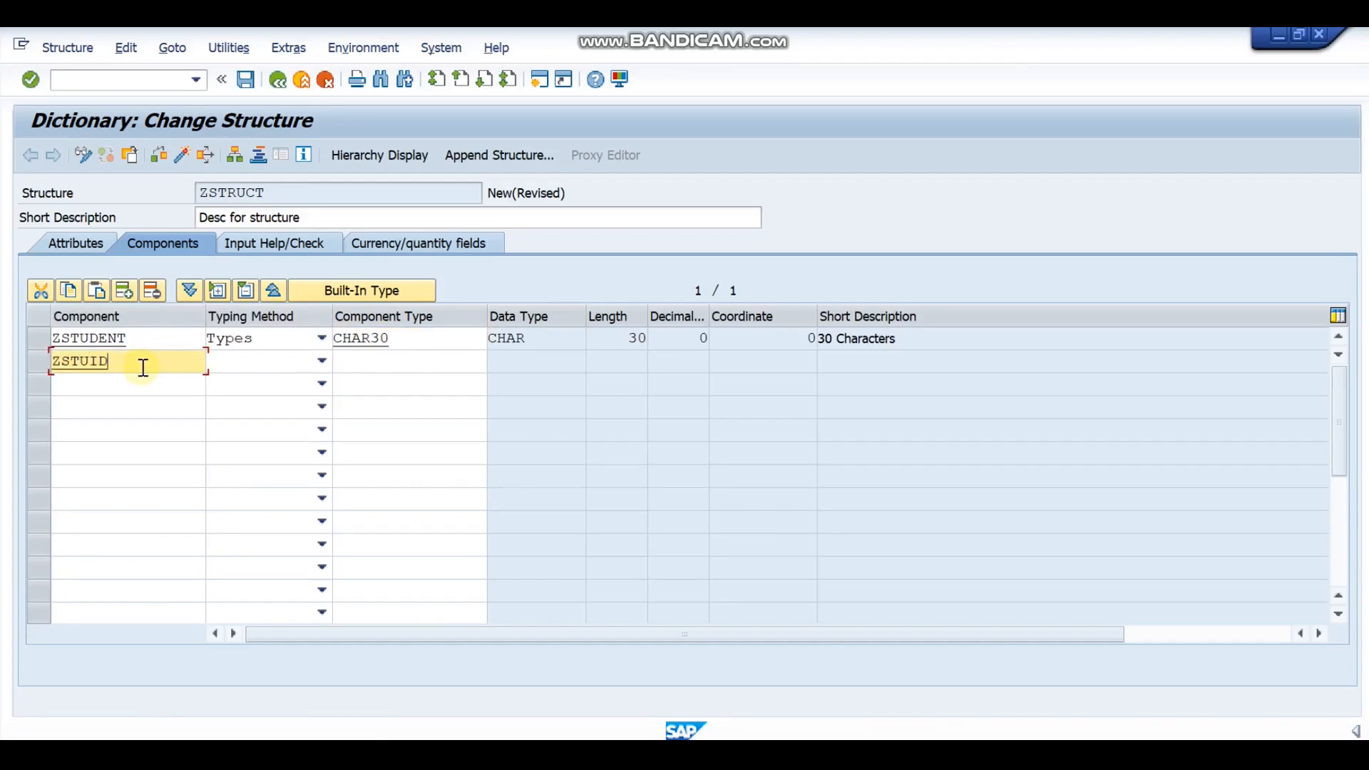
{"action": "left_click", "coordinate": [321, 363]}
{"action": "left_click", "coordinate": [328, 380]}
{"action": "left_click", "coordinate": [377, 364]}
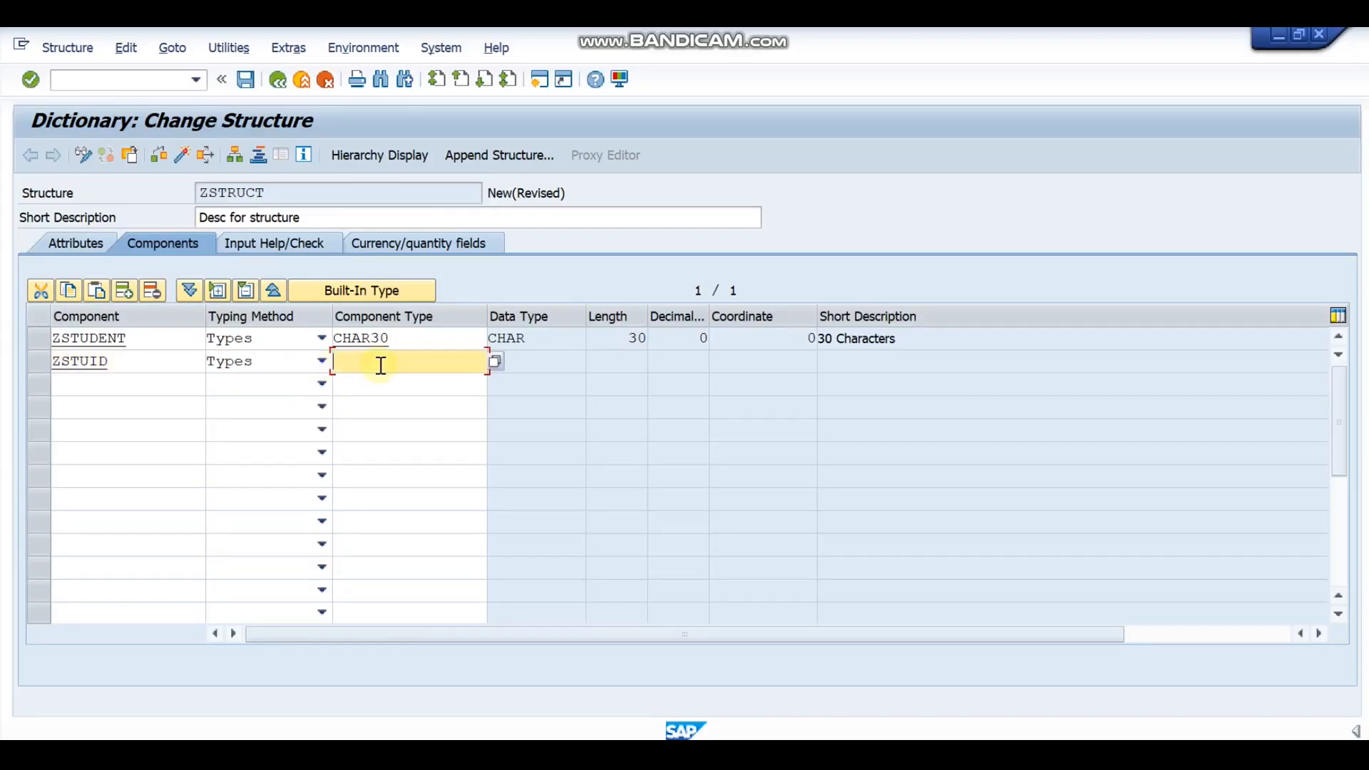
{"action": "type", "text": "ZSTUID"}
{"action": "key", "text": "Return"}
Create the component type ZSTUID as a data element, saving the structure ZSTRUCT as a local object on the way
{"action": "double_click", "coordinate": [377, 365]}
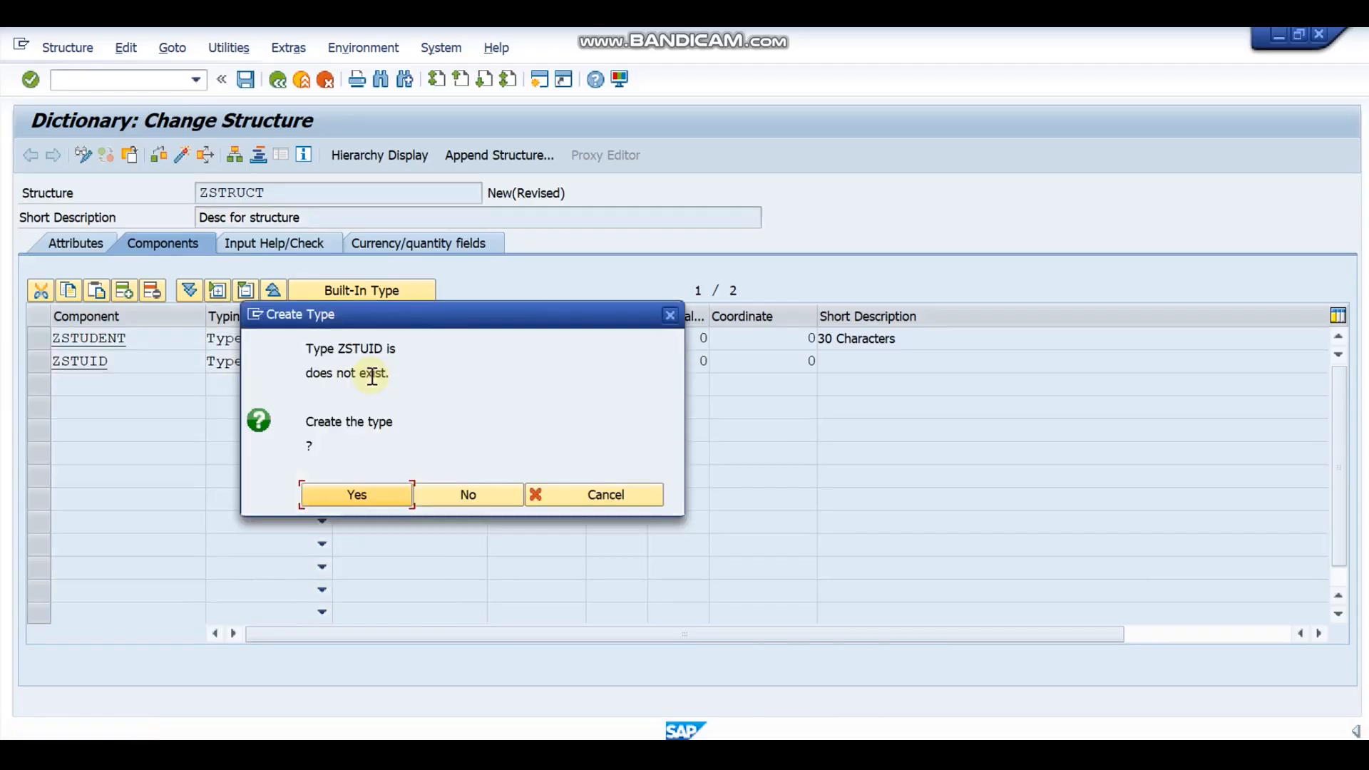
{"action": "left_click", "coordinate": [346, 490]}
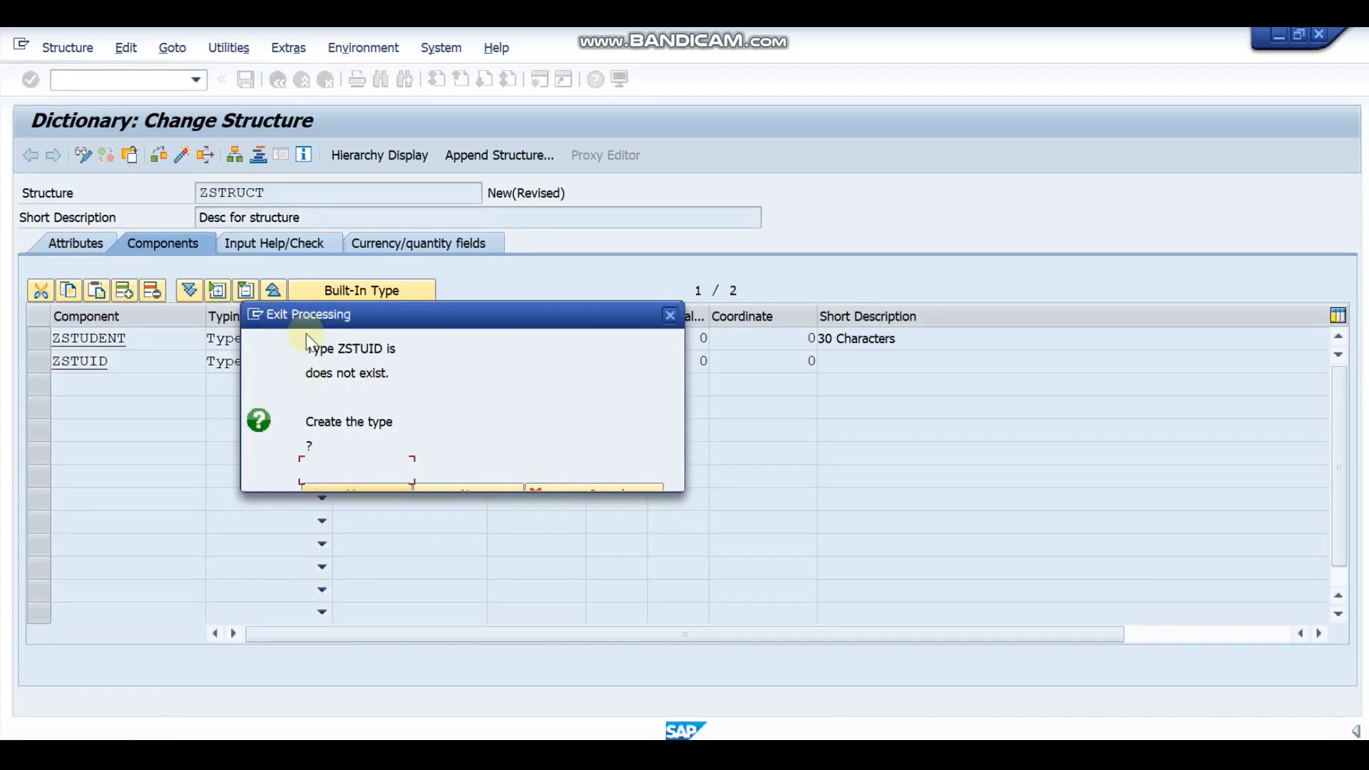
{"action": "left_click", "coordinate": [382, 474]}
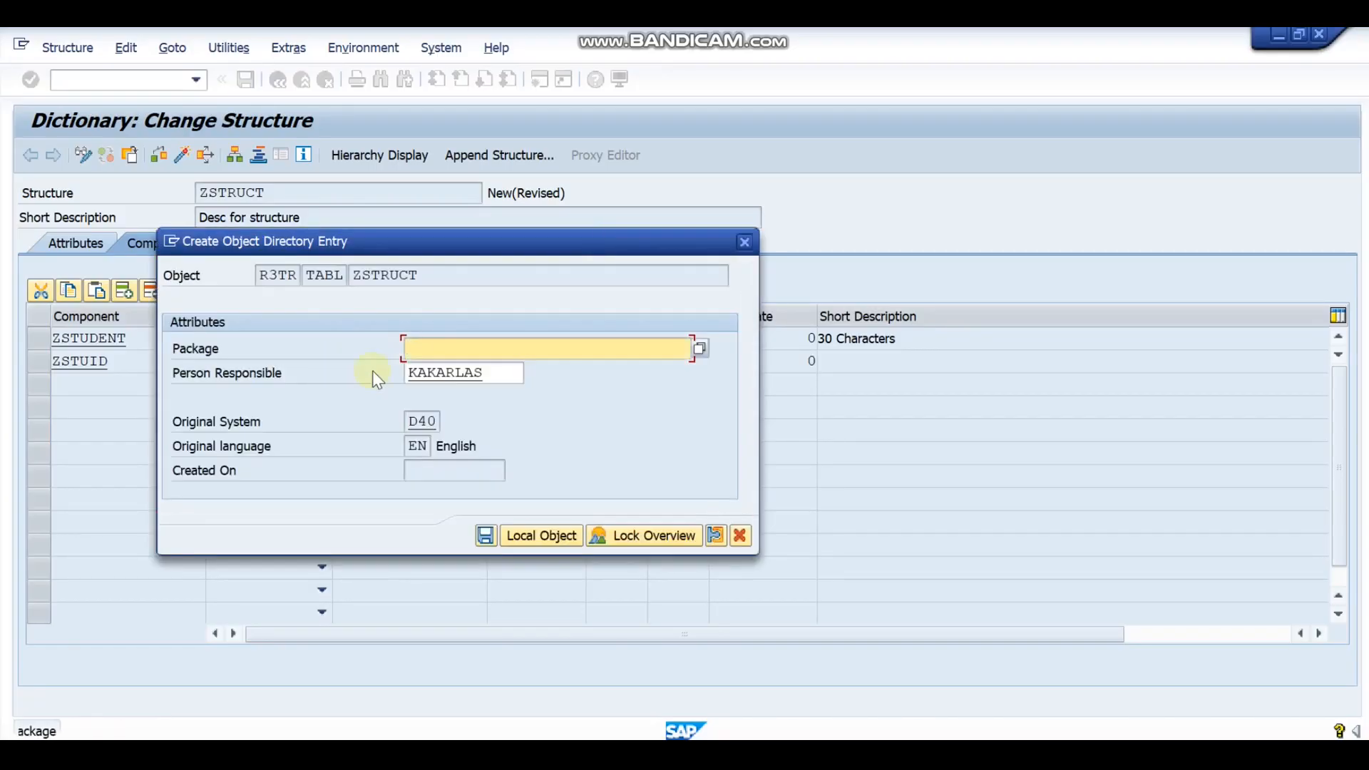
{"action": "left_click", "coordinate": [523, 534]}
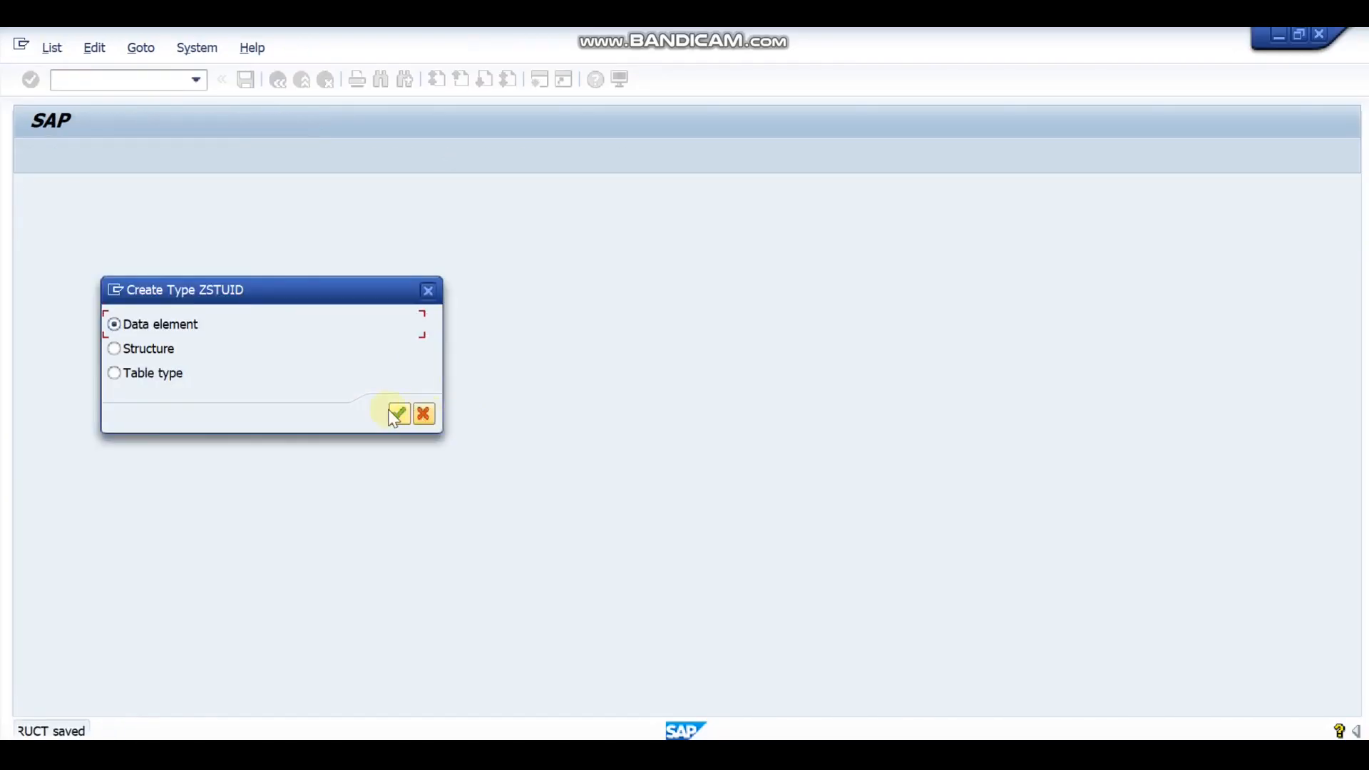
{"action": "left_click", "coordinate": [397, 416]}
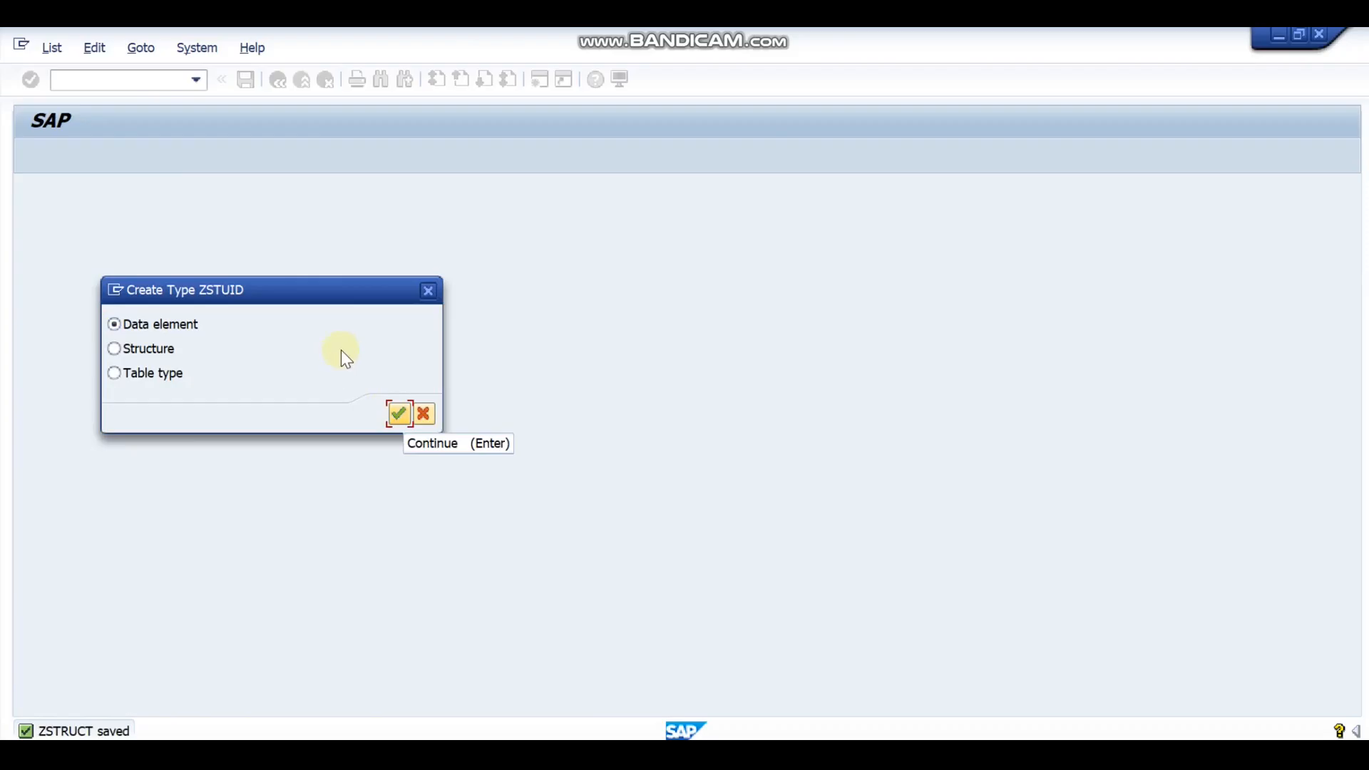
{"action": "left_click", "coordinate": [398, 414]}
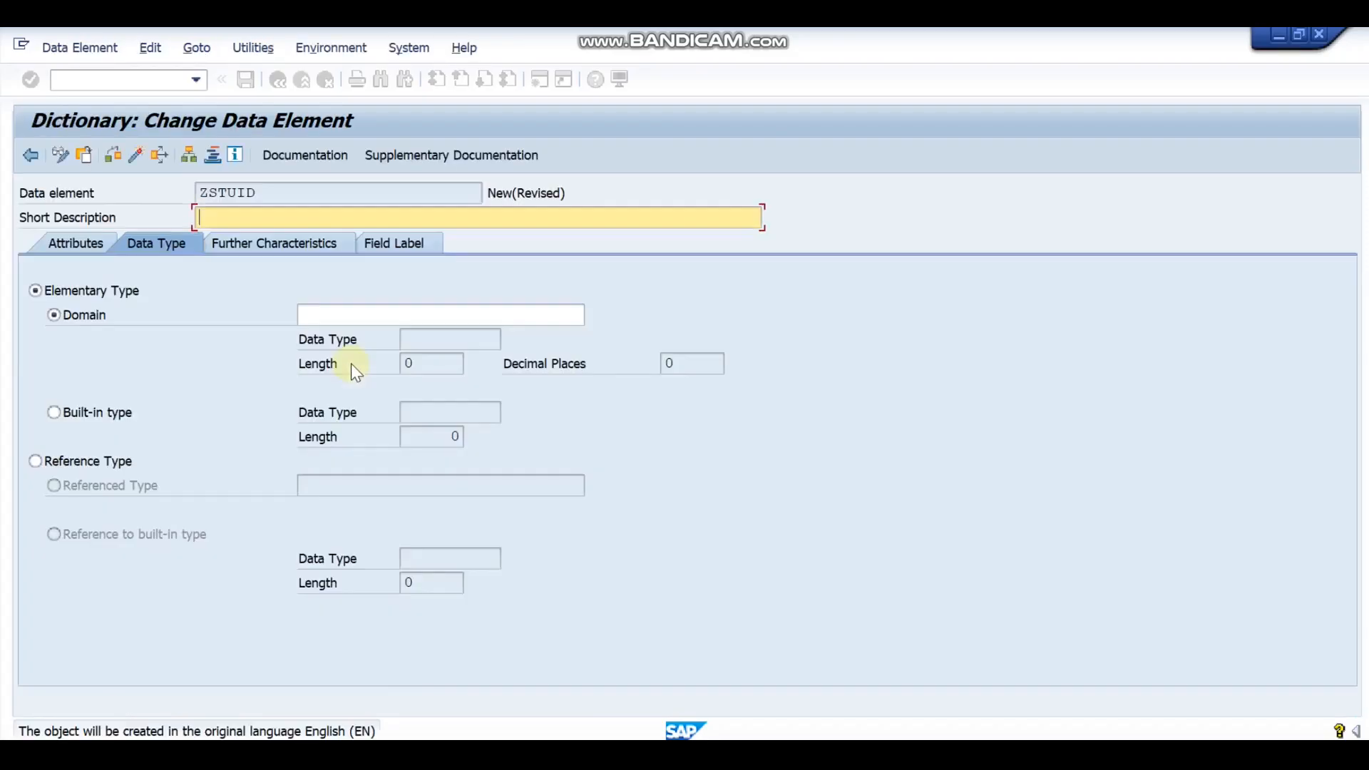
Describe the data element as "Student ID" and give it the built-in data type INT8
{"action": "type", "text": "Student ID"}
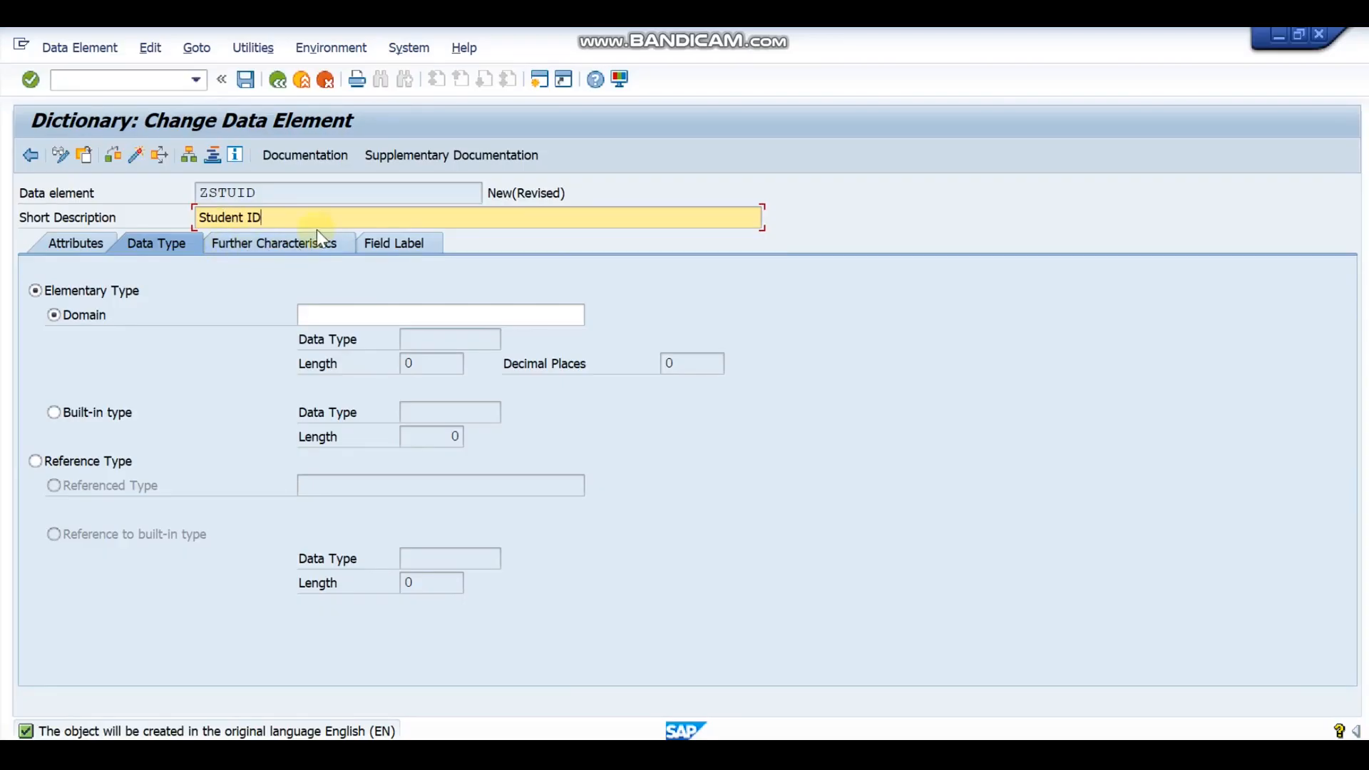
{"action": "left_click", "coordinate": [91, 417]}
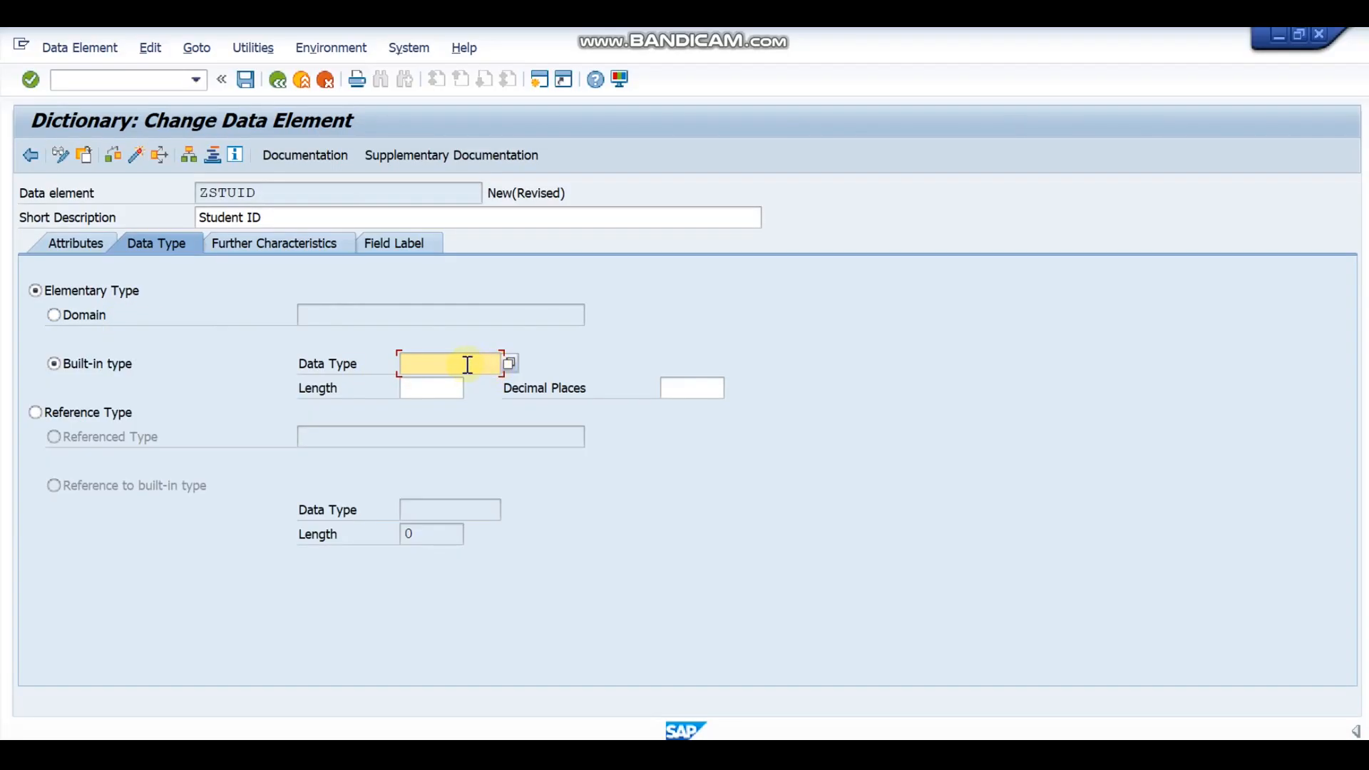
{"action": "left_click", "coordinate": [508, 362]}
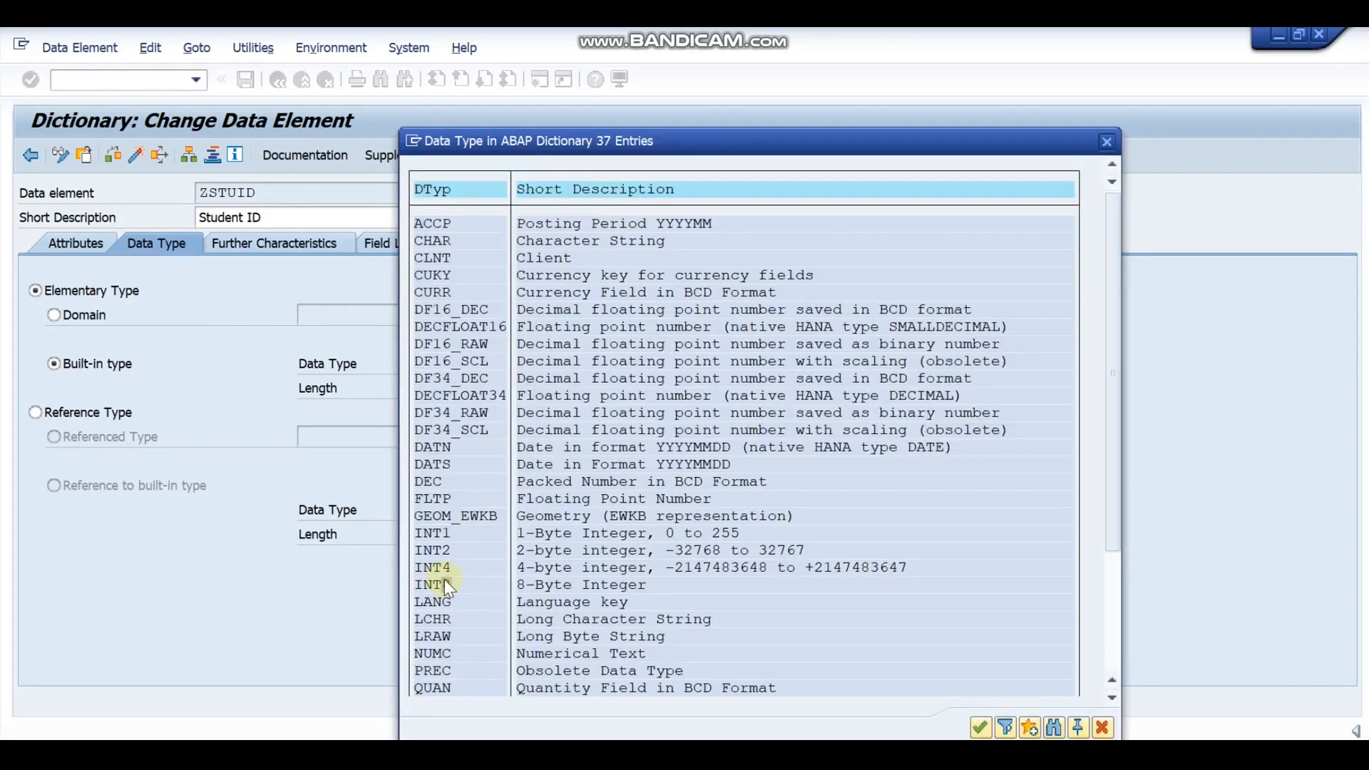
{"action": "double_click", "coordinate": [444, 582]}
{"action": "key", "text": "Return"}
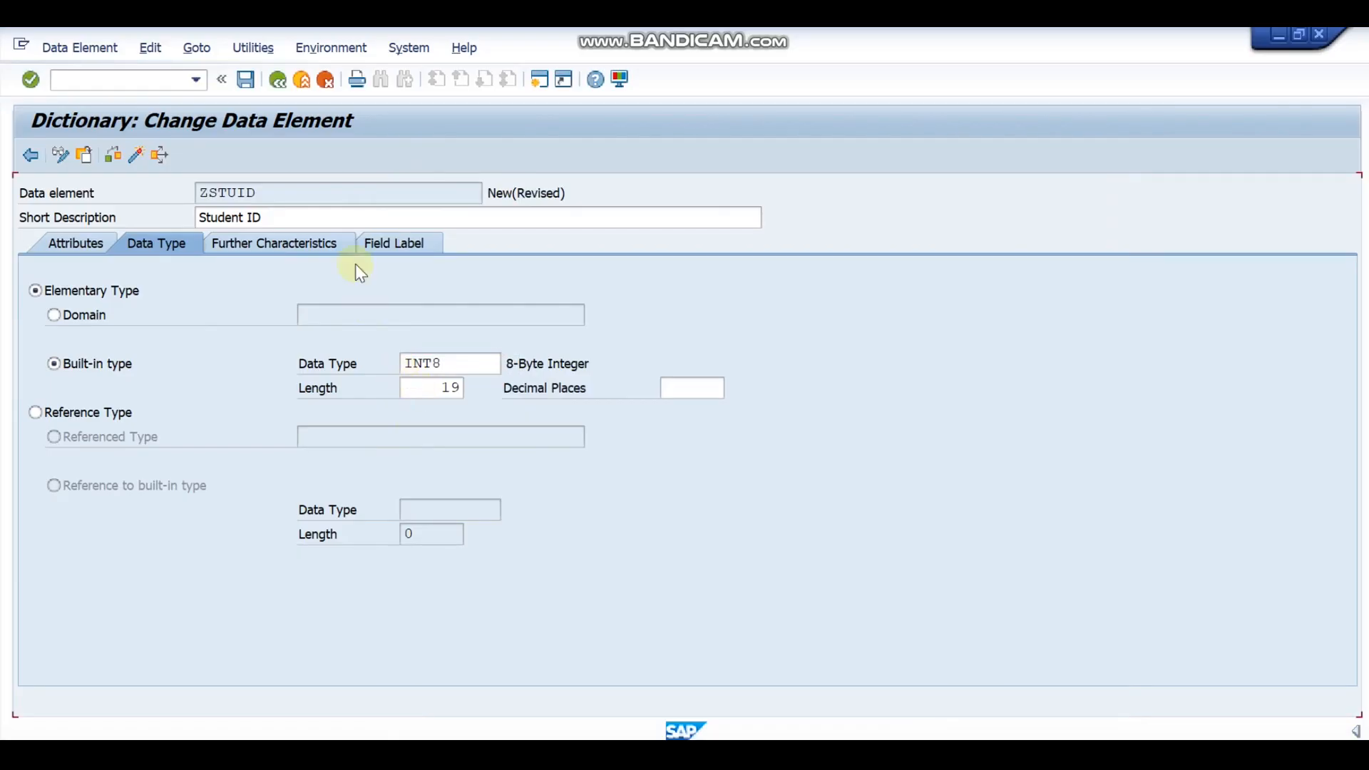
Save the data element ZSTUID as a local object and acknowledge the information message
{"action": "left_click", "coordinate": [247, 88]}
{"action": "left_click", "coordinate": [136, 155]}
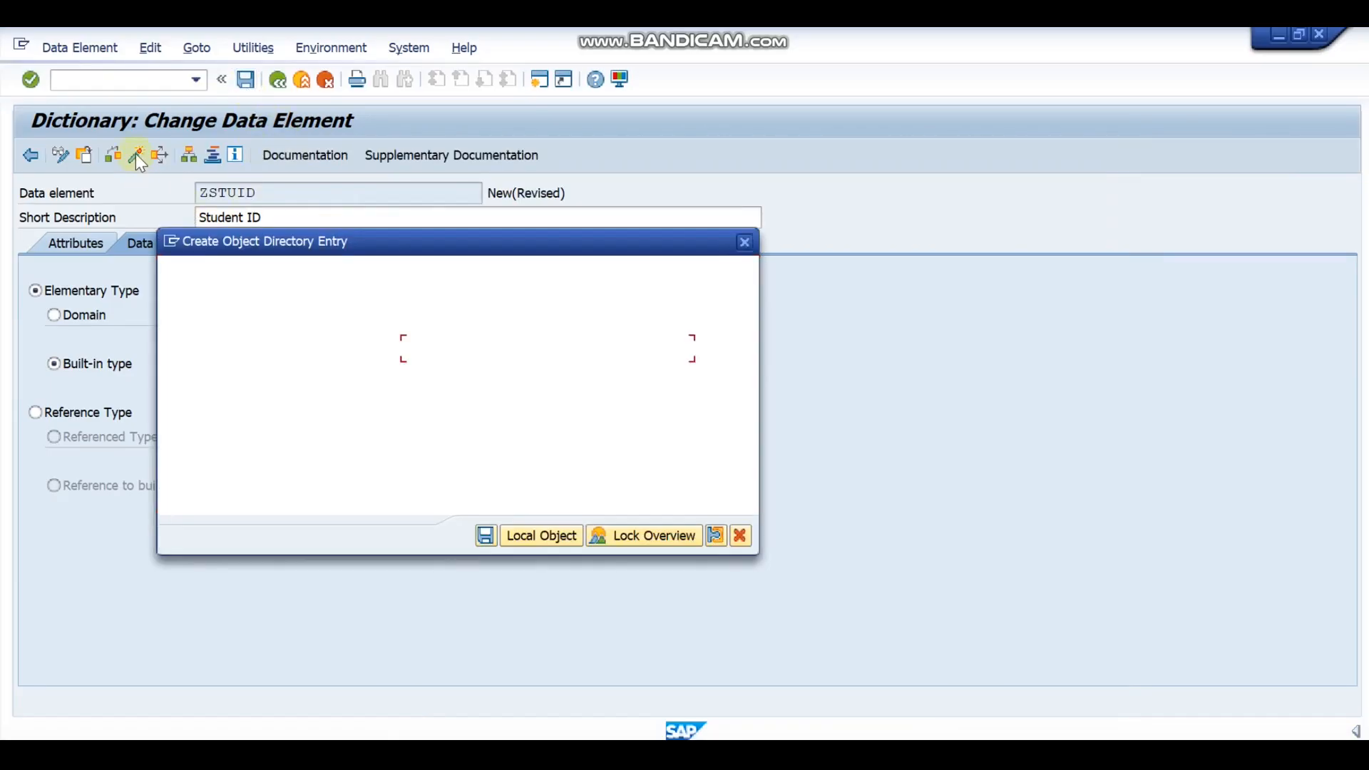
{"action": "left_click", "coordinate": [540, 535]}
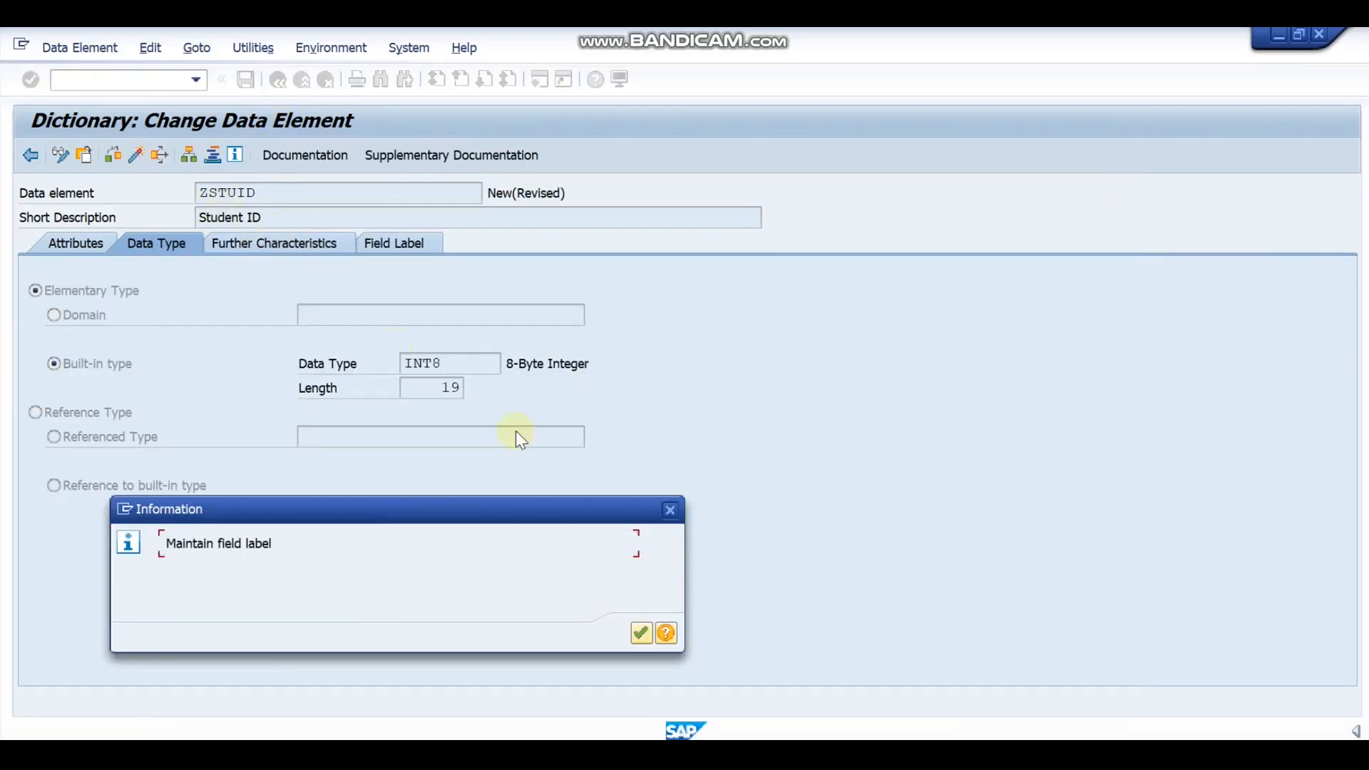
{"action": "left_click", "coordinate": [641, 633]}
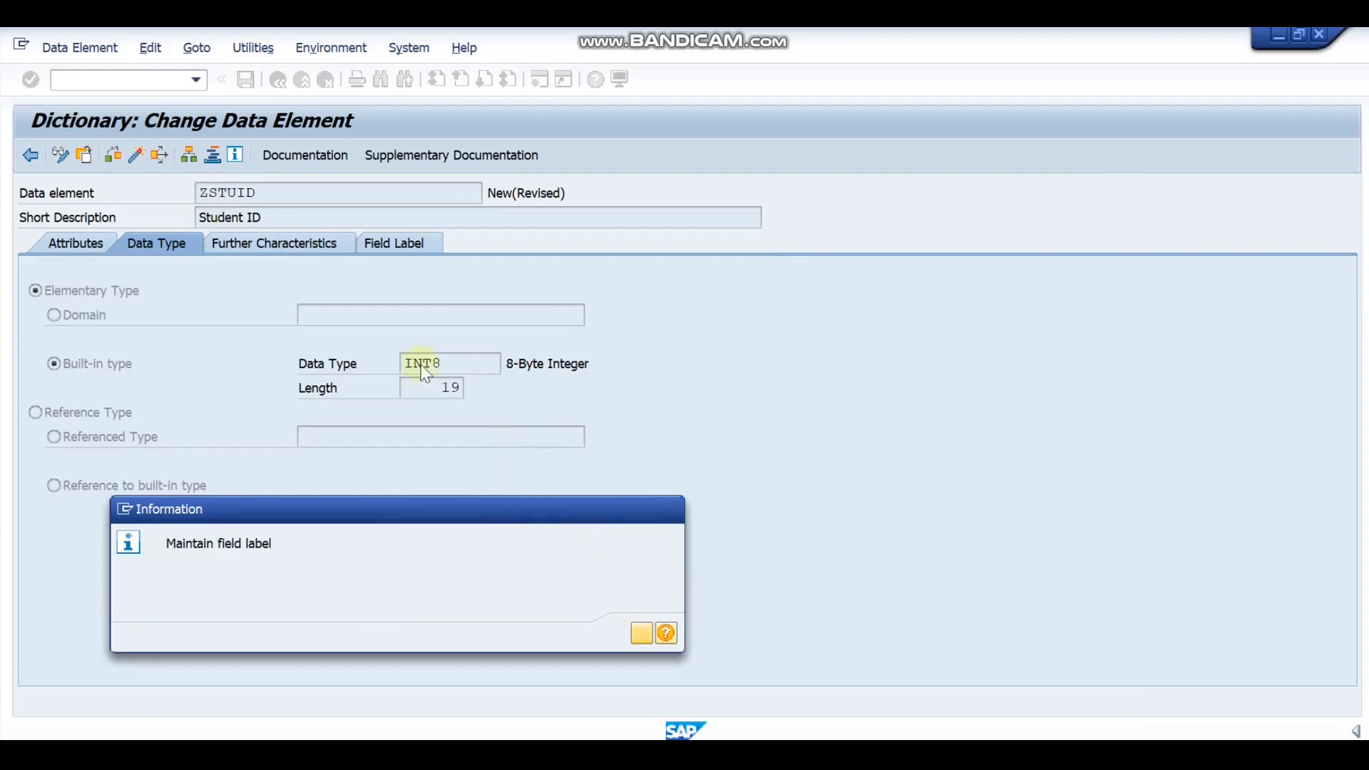
Set the short, medium, long and heading field labels of ZSTUID to "Student ID"
{"action": "left_click", "coordinate": [385, 241]}
{"action": "left_click", "coordinate": [312, 315]}
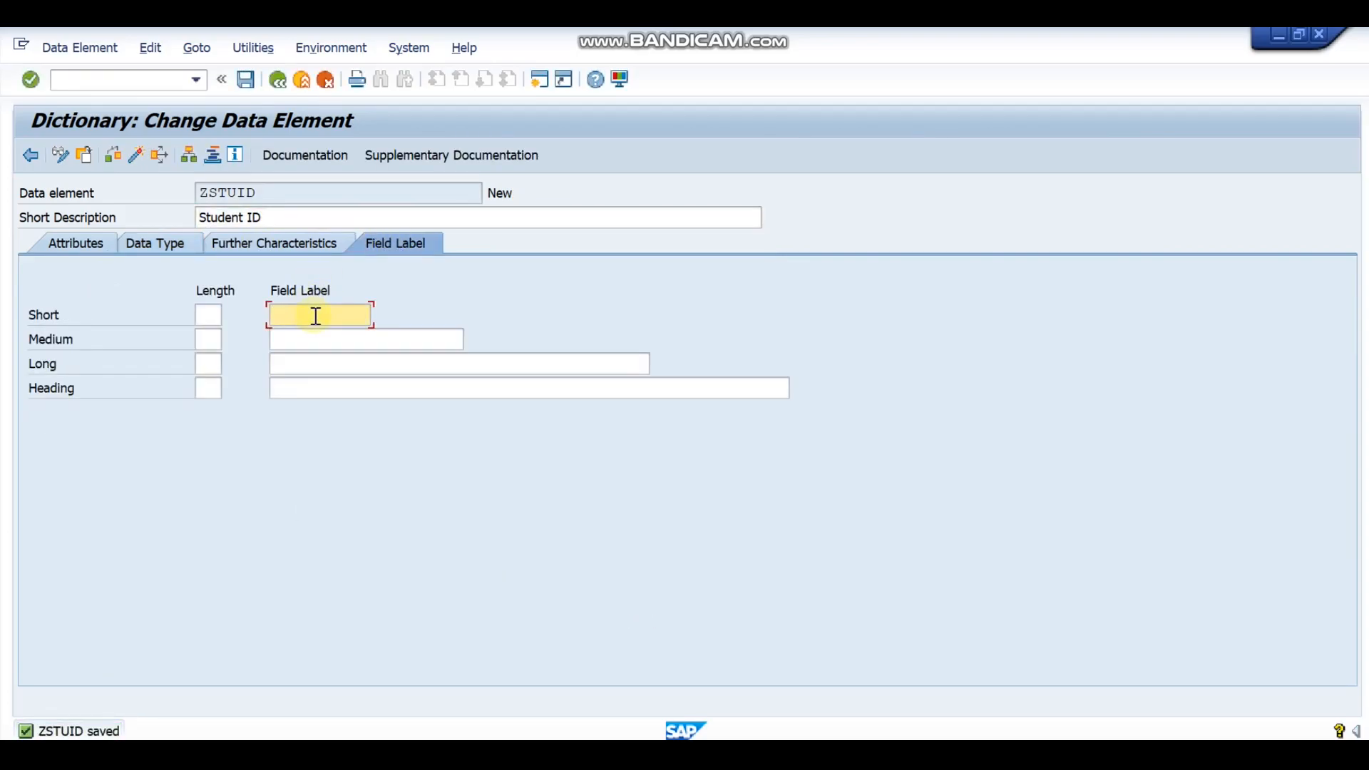
{"action": "left_click", "coordinate": [298, 223]}
{"action": "key", "text": "ctrl+c"}
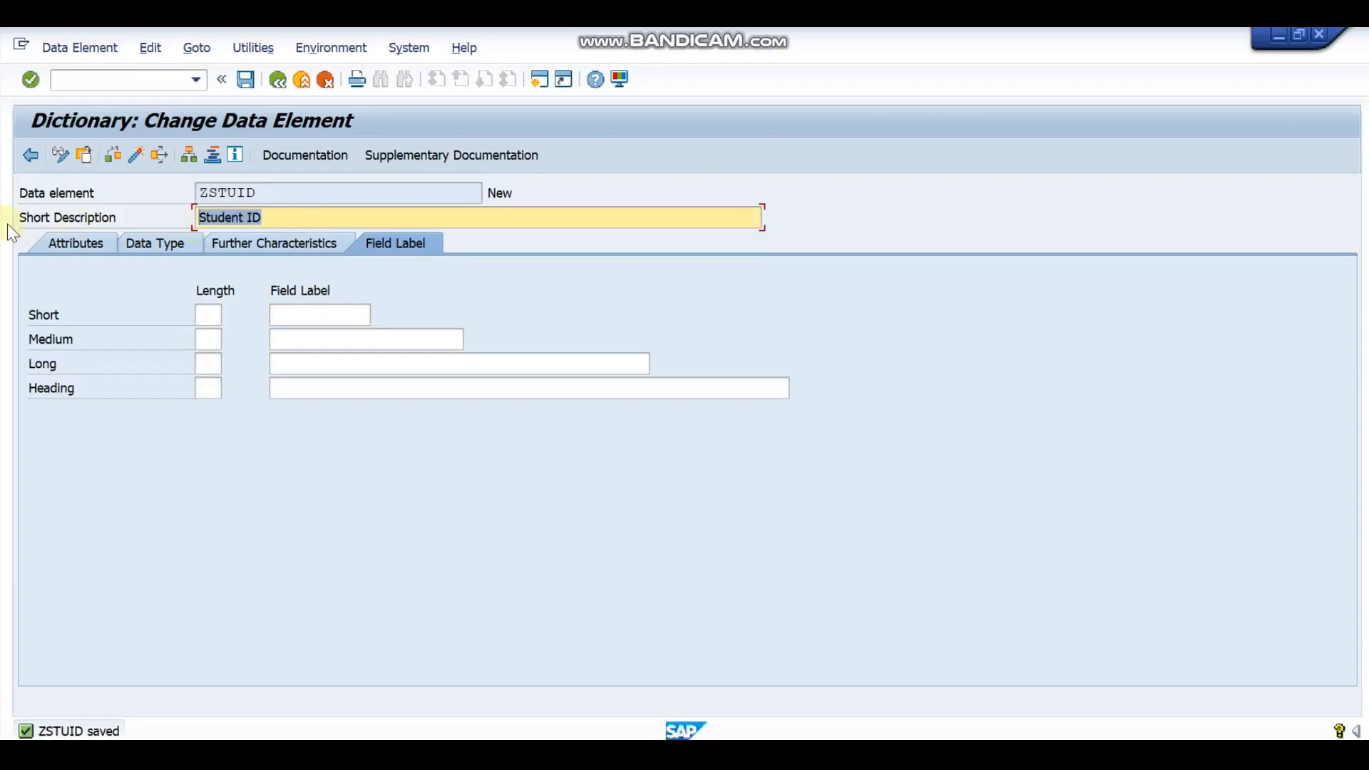
{"action": "left_click", "coordinate": [332, 313]}
{"action": "key", "text": "ctrl+v"}
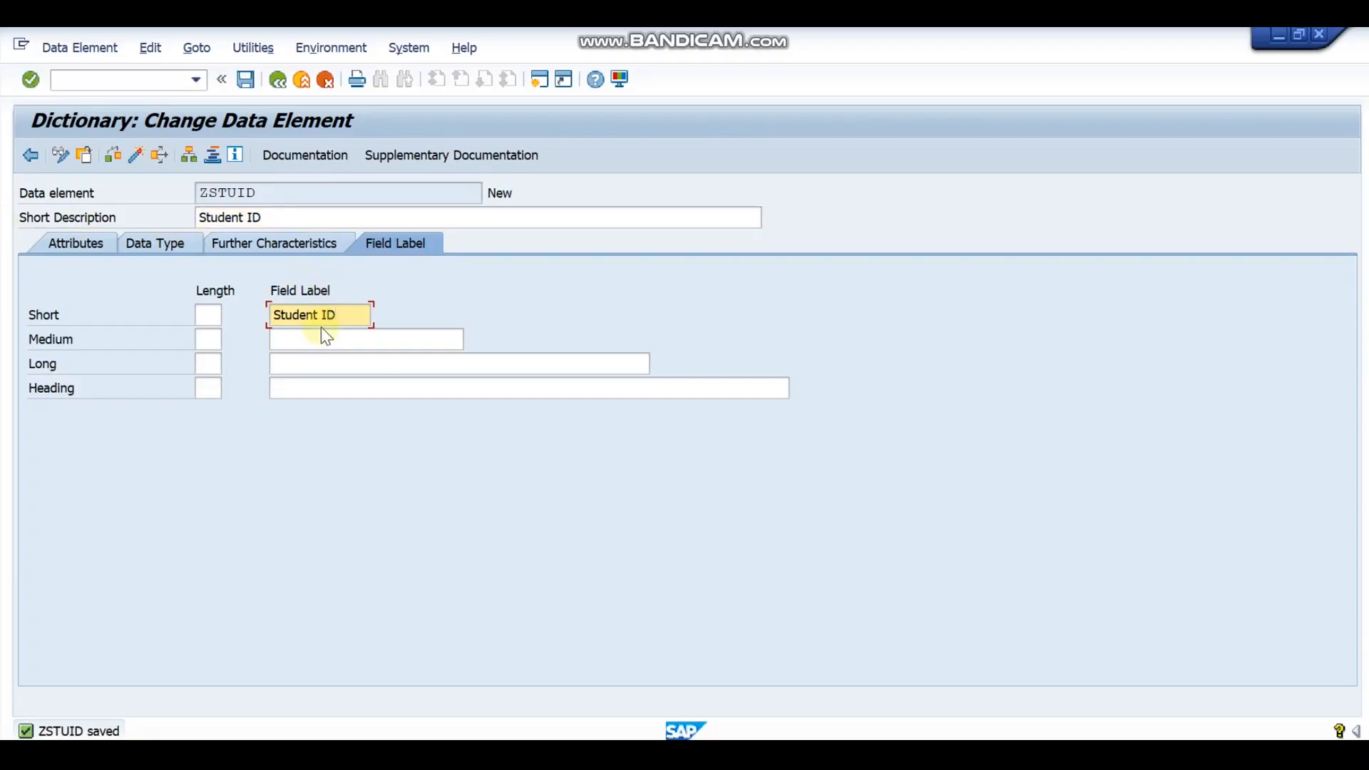
{"action": "left_click", "coordinate": [321, 337]}
{"action": "key", "text": "ctrl+v"}
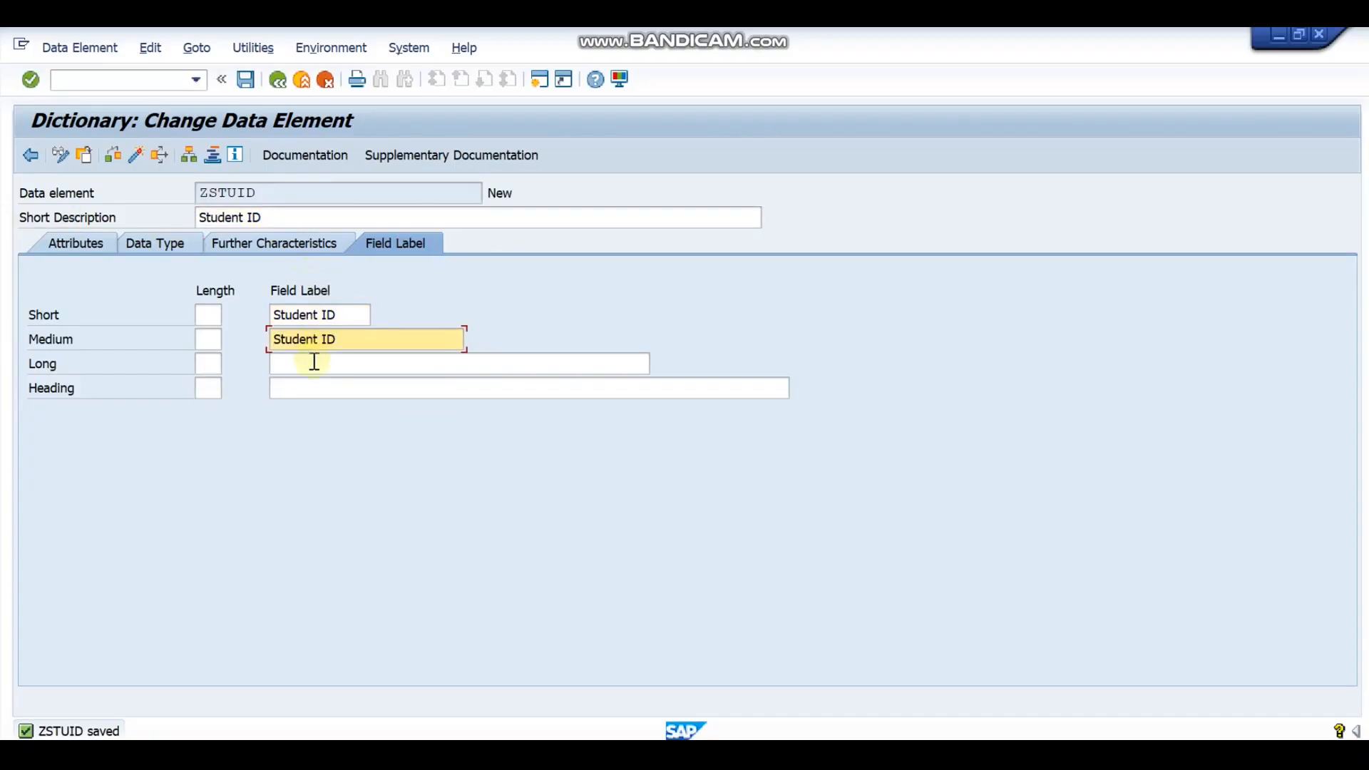
{"action": "left_click", "coordinate": [312, 363]}
{"action": "key", "text": "ctrl+v"}
{"action": "left_click", "coordinate": [323, 391]}
{"action": "key", "text": "ctrl+v"}
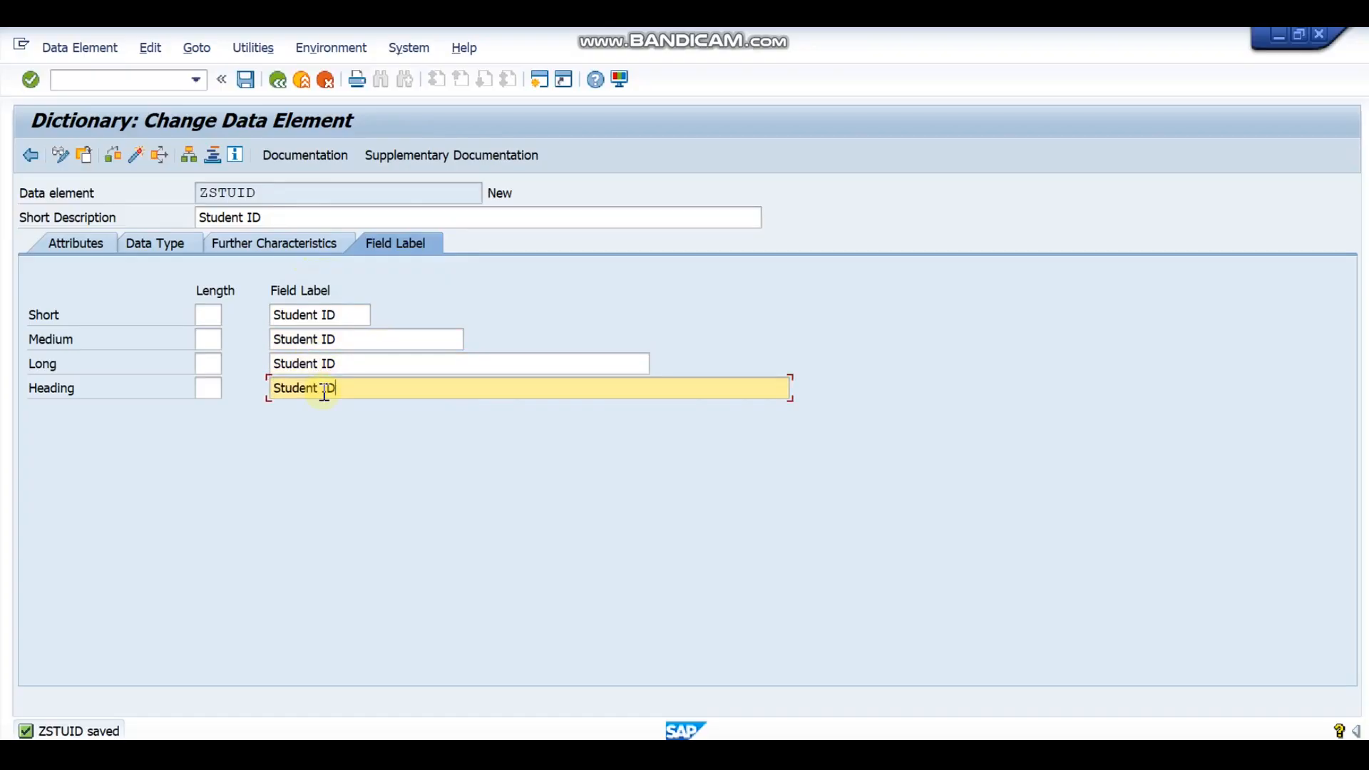
{"action": "key", "text": "Return"}
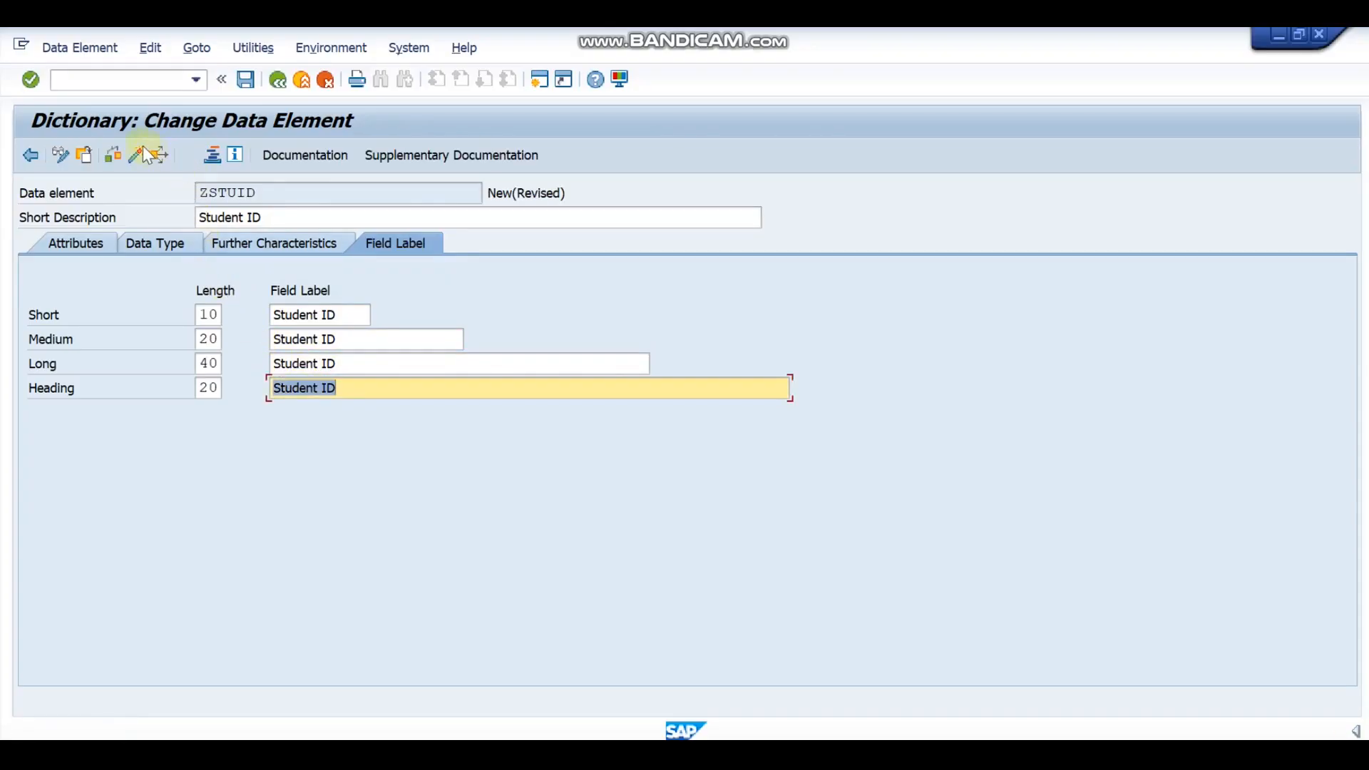
{"action": "left_click", "coordinate": [122, 158]}
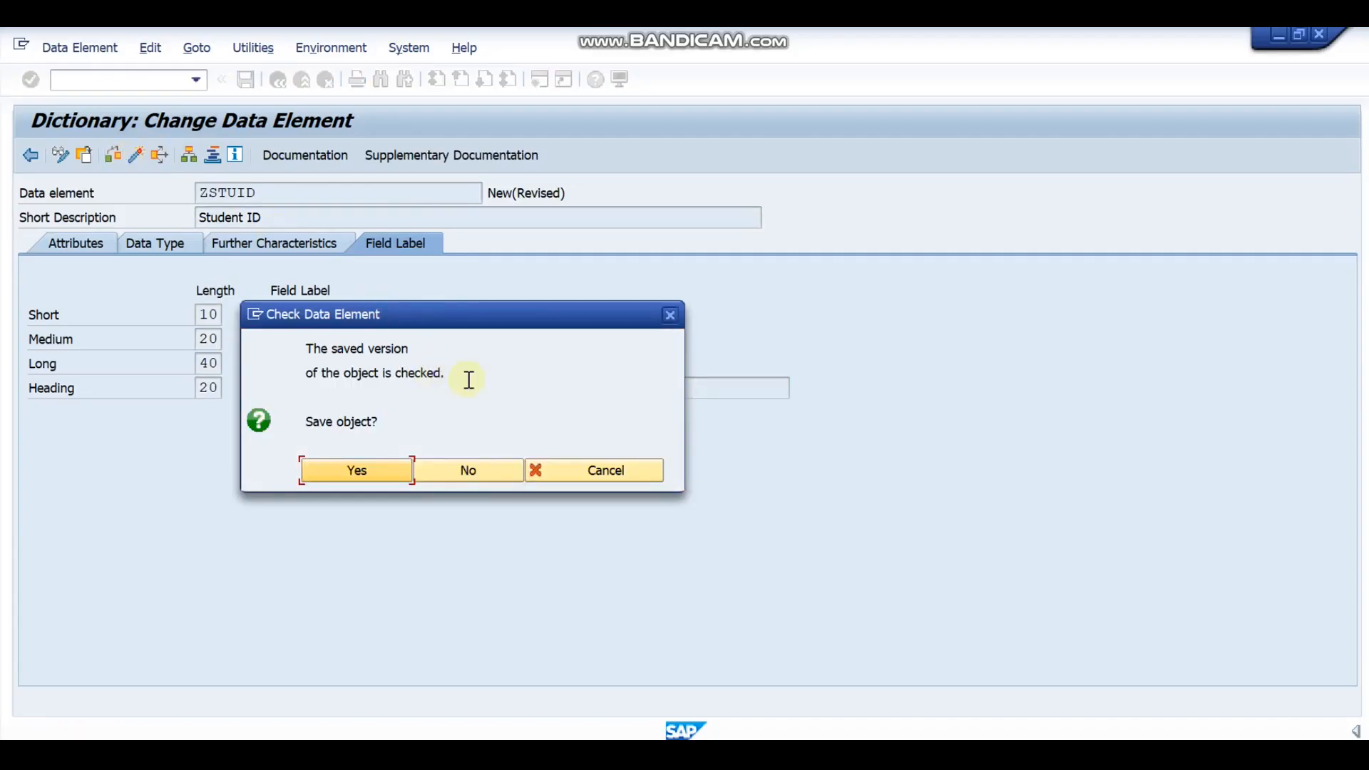
{"action": "left_click", "coordinate": [670, 317]}
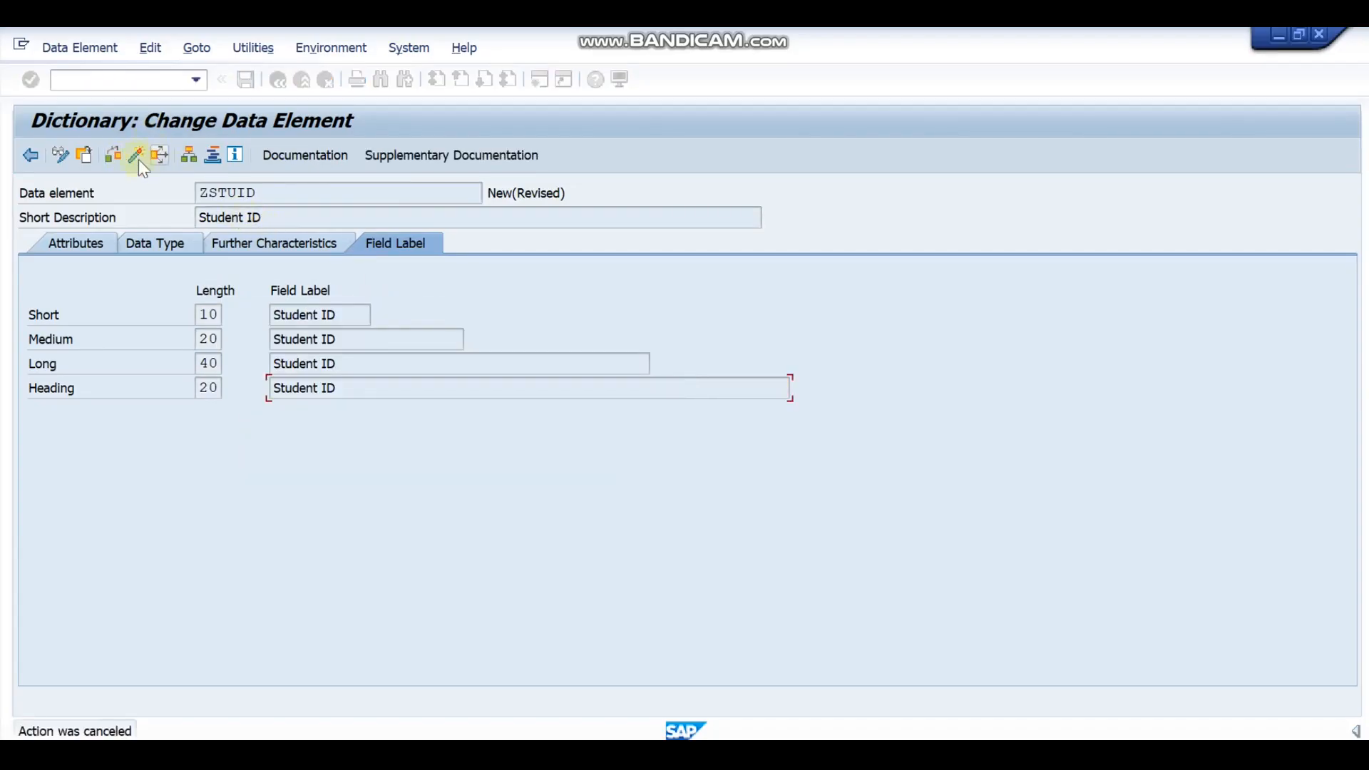
Activate the data element ZSTUID and return to the structure ZSTRUCT
{"action": "key", "text": "ctrl+F3"}
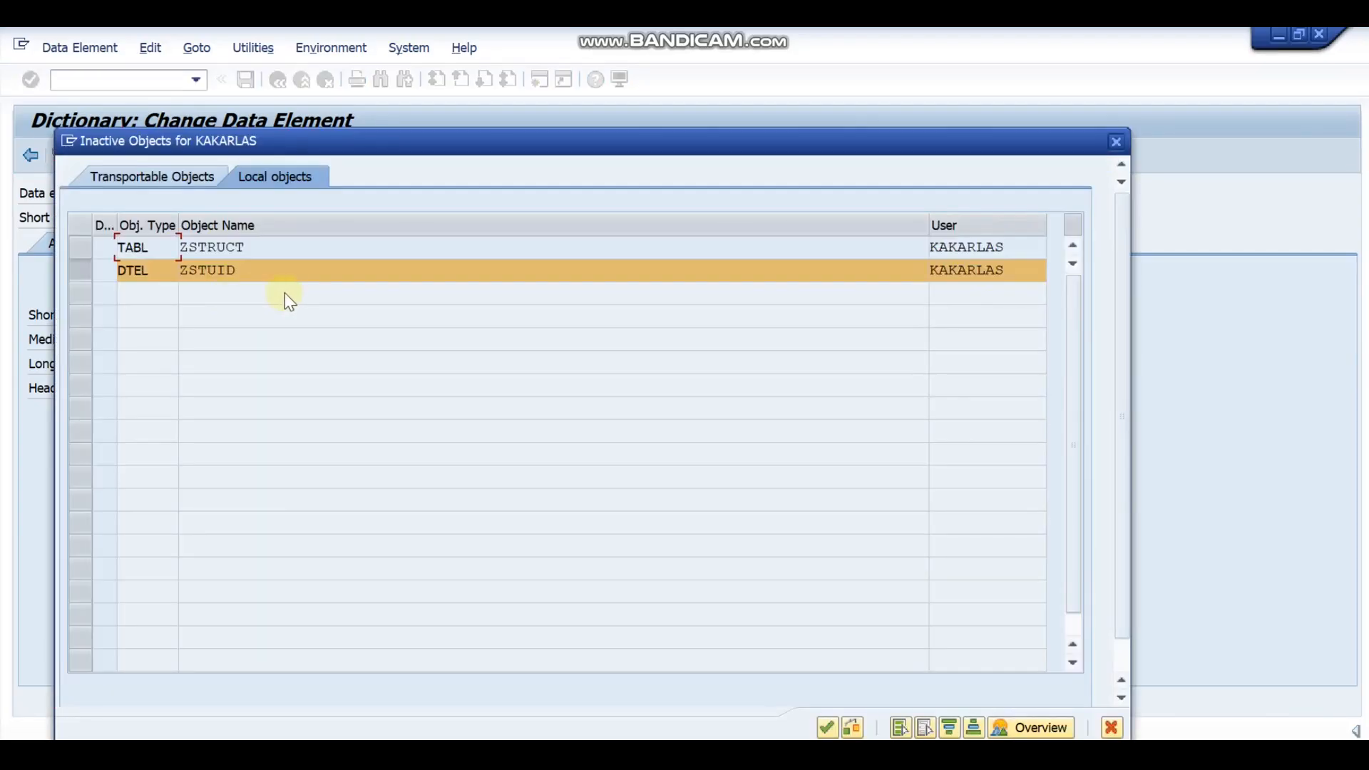
{"action": "key", "text": "Return"}
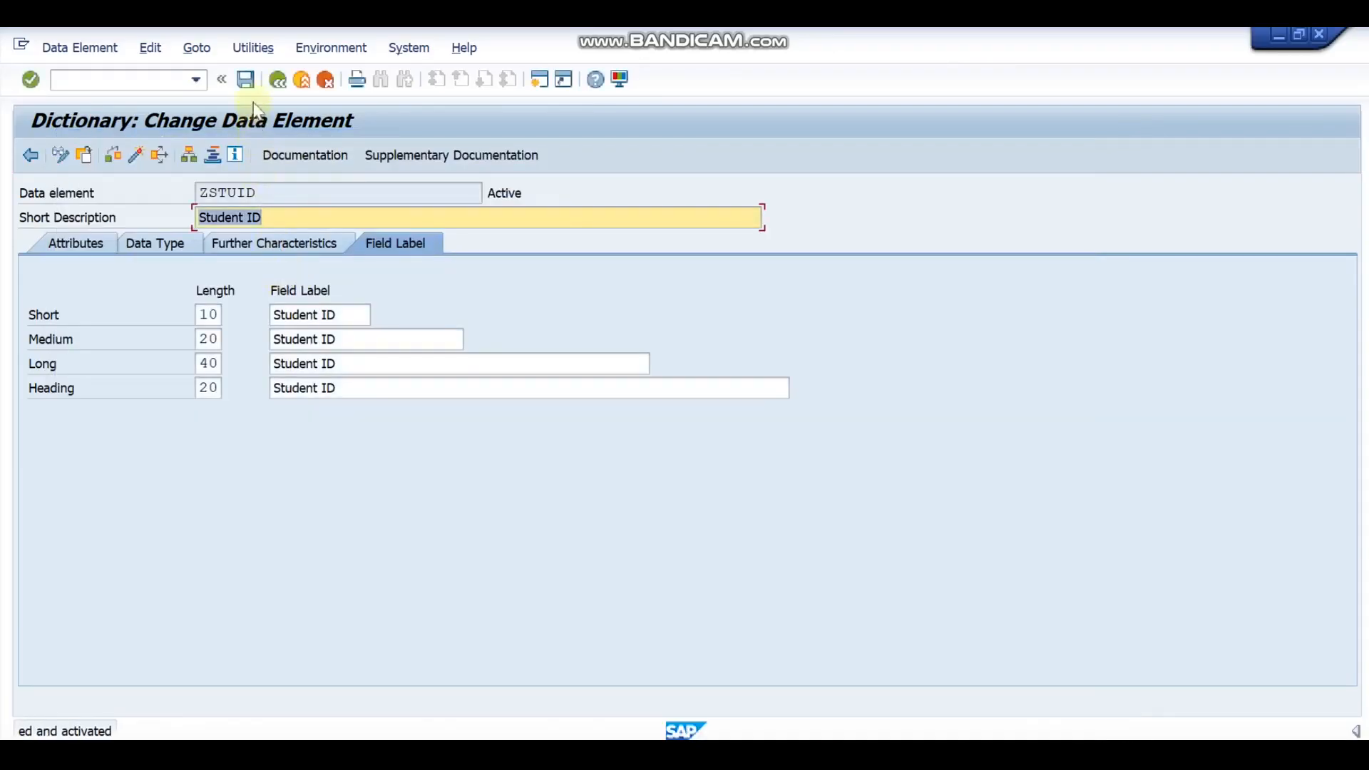
{"action": "key", "text": "F3"}
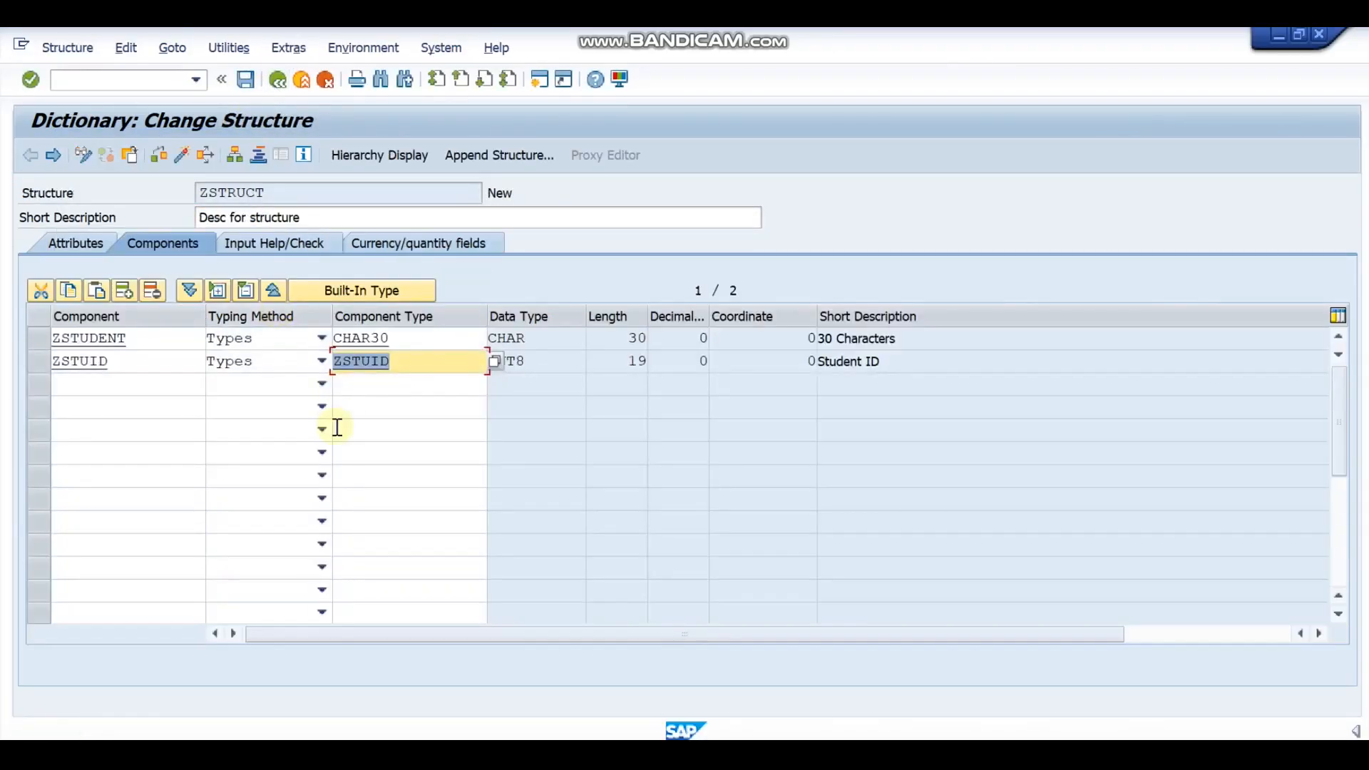
Add the component ZSTULOC to ZSTRUCT with typing method Types and component type CHAR250
{"action": "left_click", "coordinate": [118, 388]}
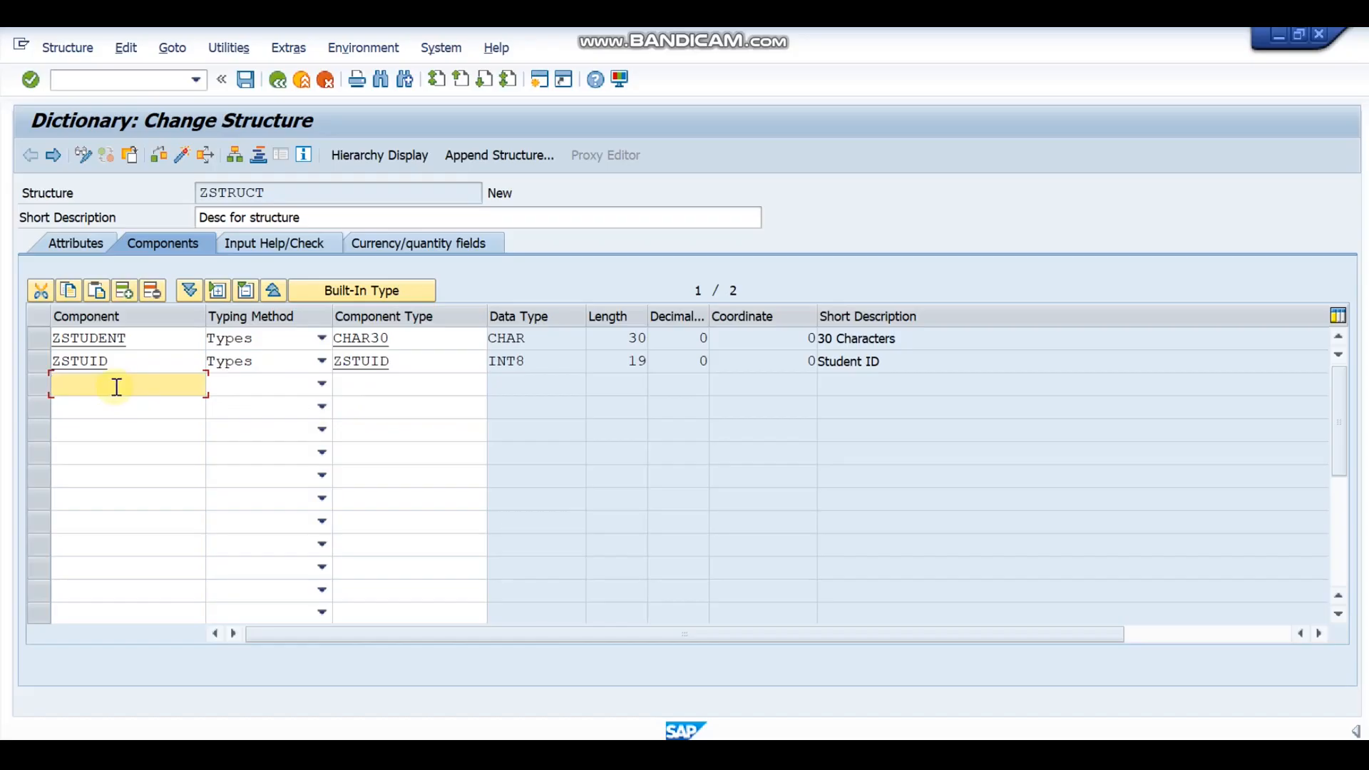
{"action": "type", "text": "STULOC"}
{"action": "left_click", "coordinate": [55, 386]}
{"action": "type", "text": "Z"}
{"action": "left_click", "coordinate": [322, 388]}
{"action": "left_click", "coordinate": [281, 401]}
{"action": "left_click", "coordinate": [376, 388]}
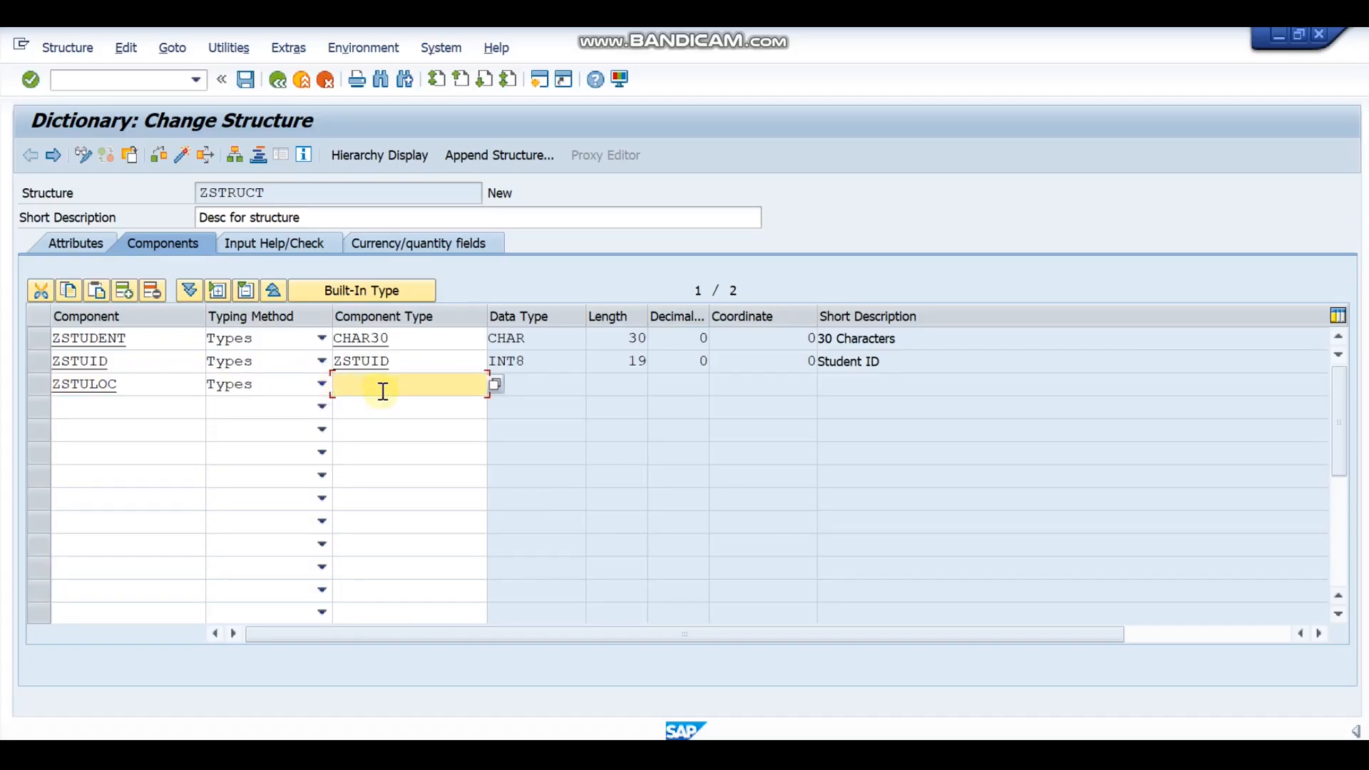
{"action": "type", "text": "CHAR250"}
{"action": "key", "text": "Return"}
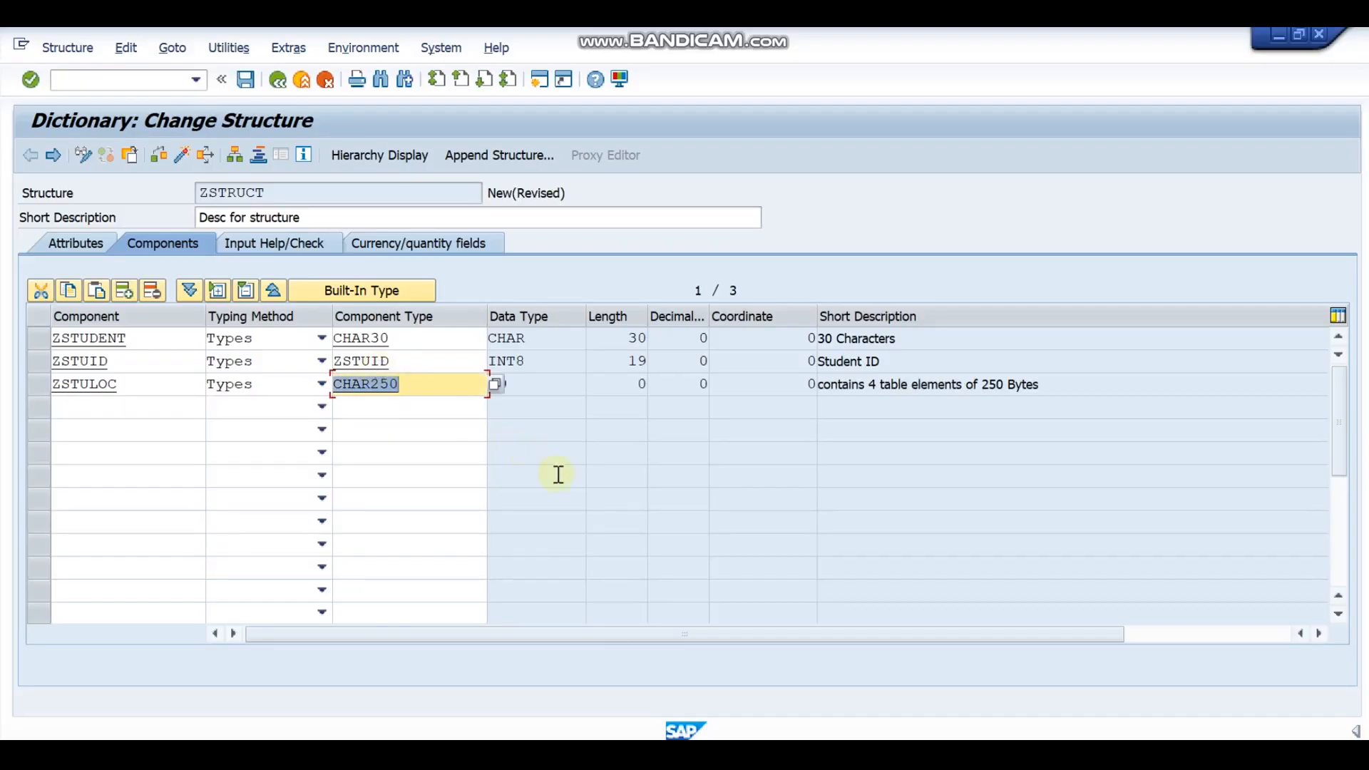
{"action": "left_click", "coordinate": [580, 389]}
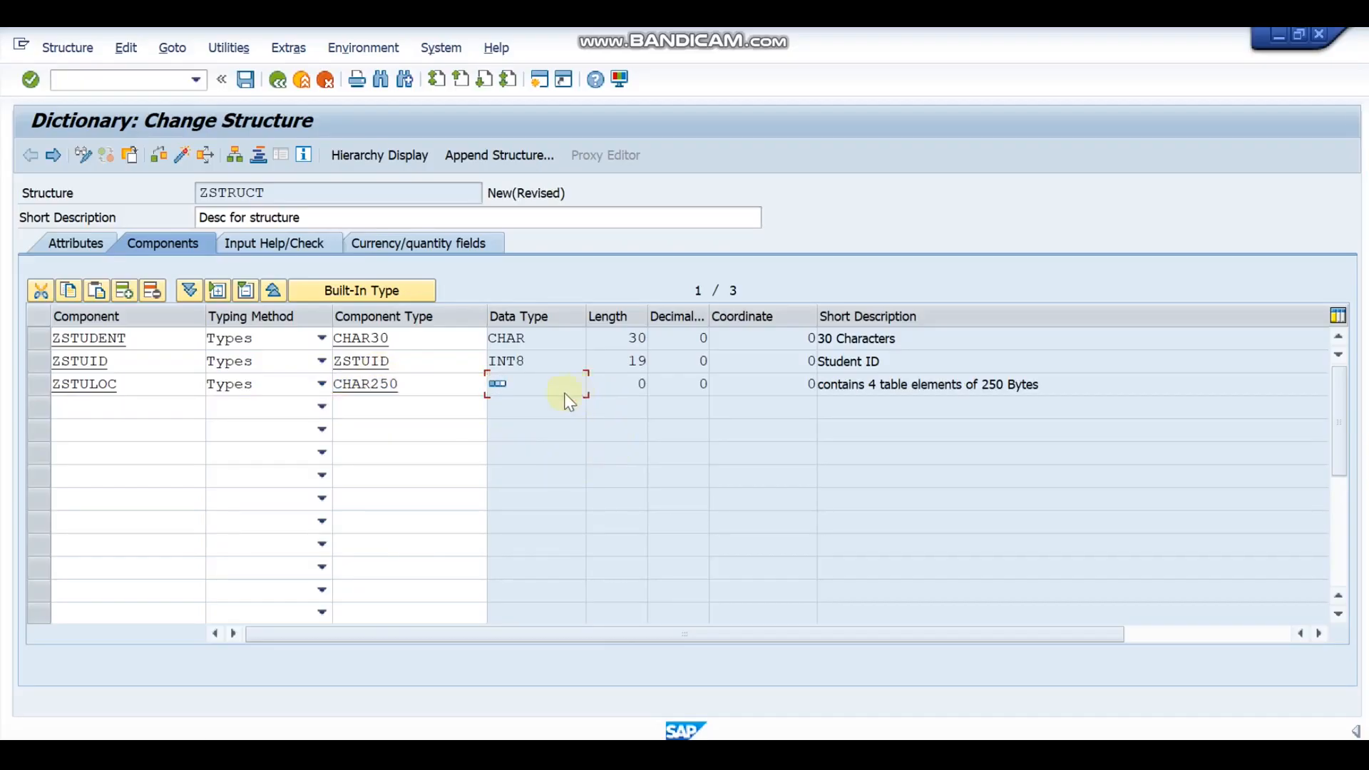
Change the component type of ZSTULOC to CHAR100 and accept the type and length change
{"action": "left_click", "coordinate": [426, 387]}
{"action": "key", "text": "BackSpace"}
{"action": "key", "text": "BackSpace"}
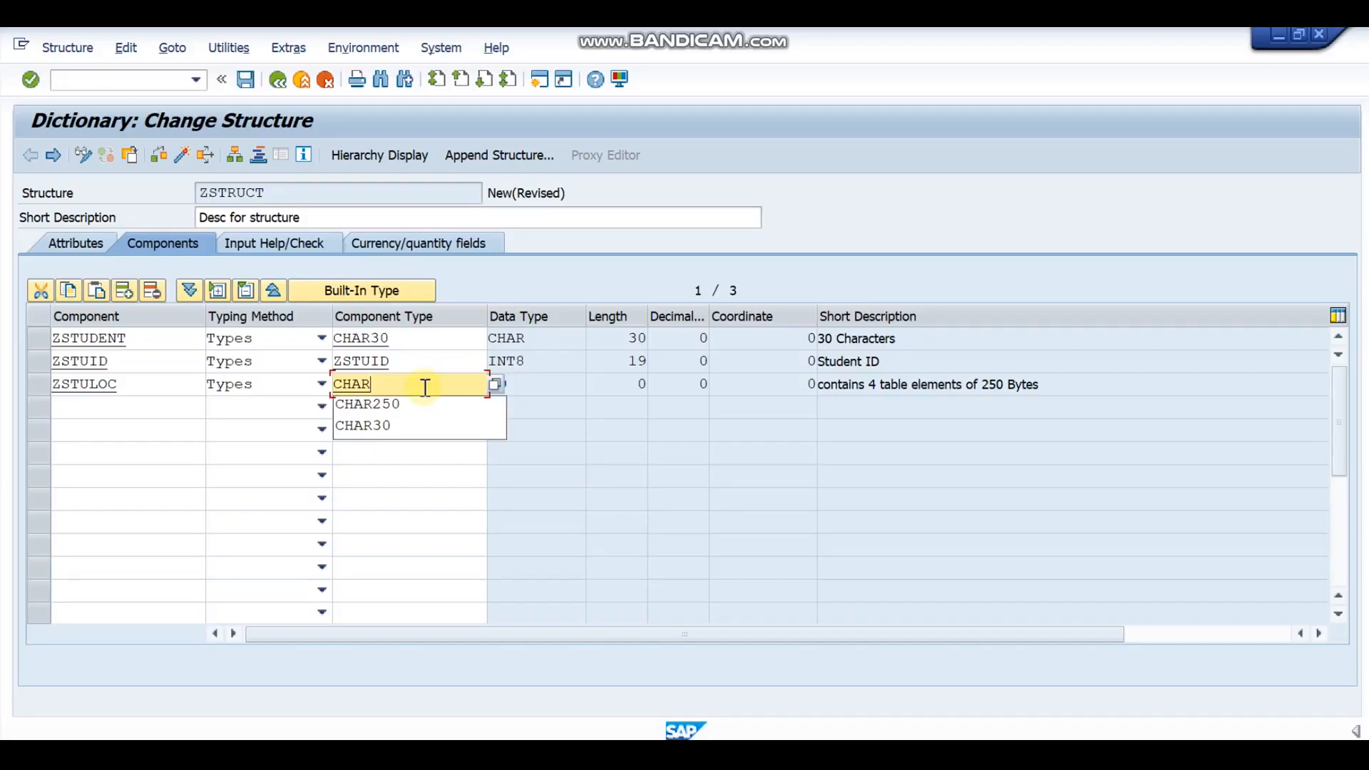
{"action": "type", "text": "100"}
{"action": "key", "text": "Return"}
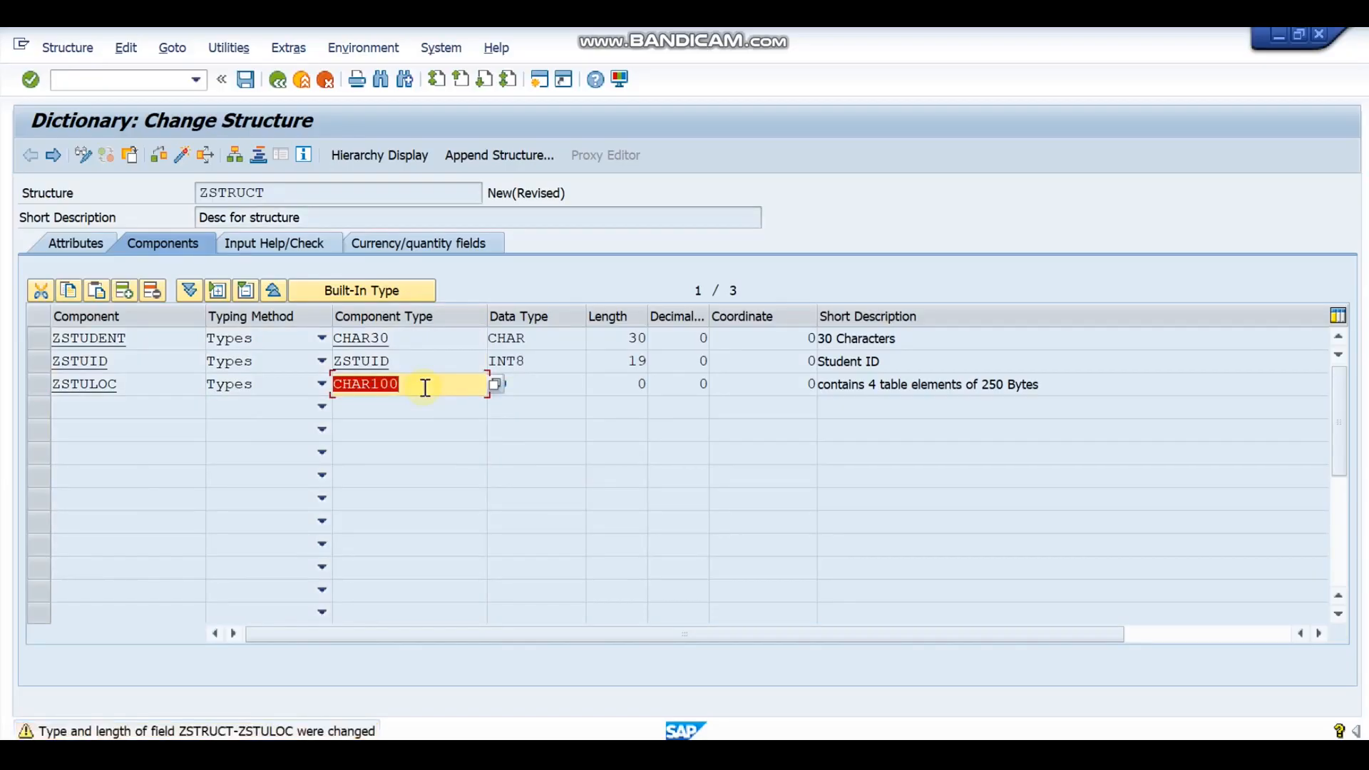
{"action": "key", "text": "Return"}
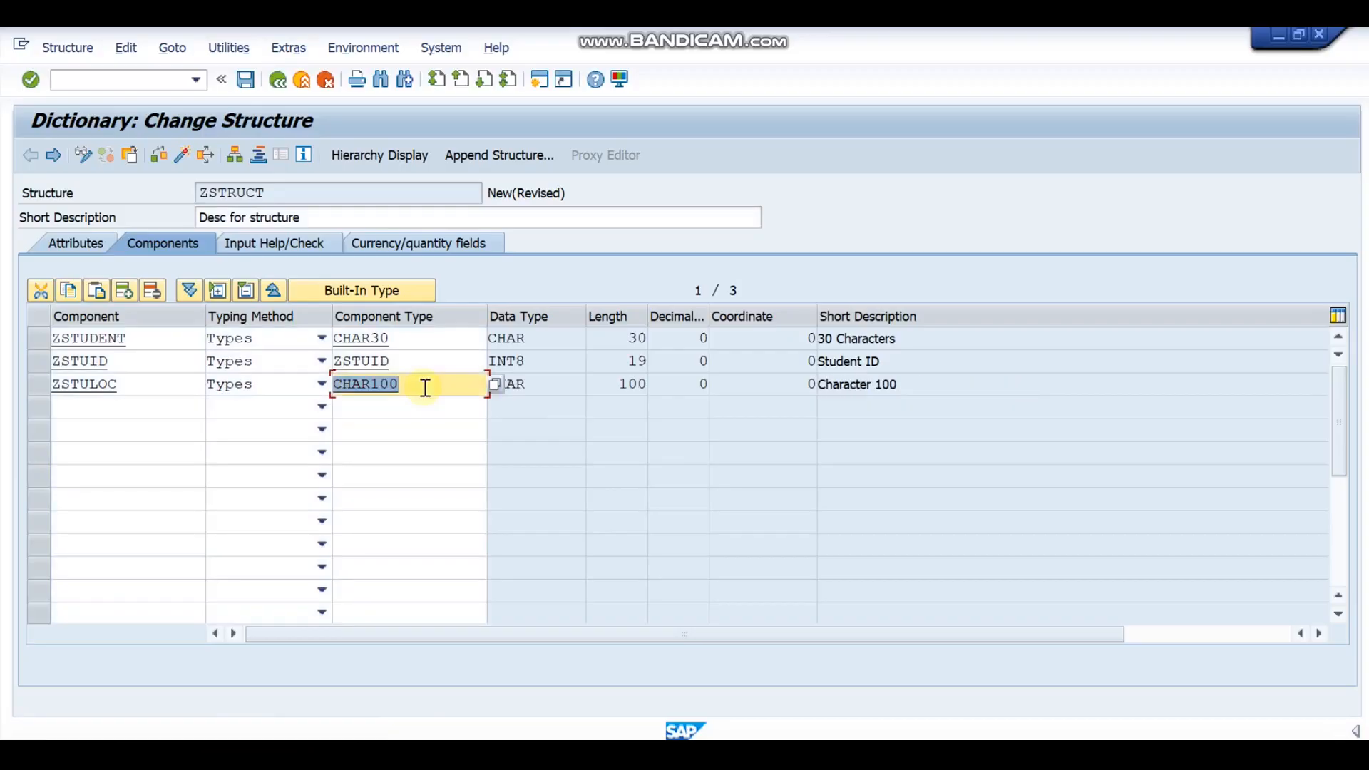
Save and activate the structure ZSTRUCT, and return to the ABAP Dictionary initial screen
{"action": "key", "text": "ctrl+s"}
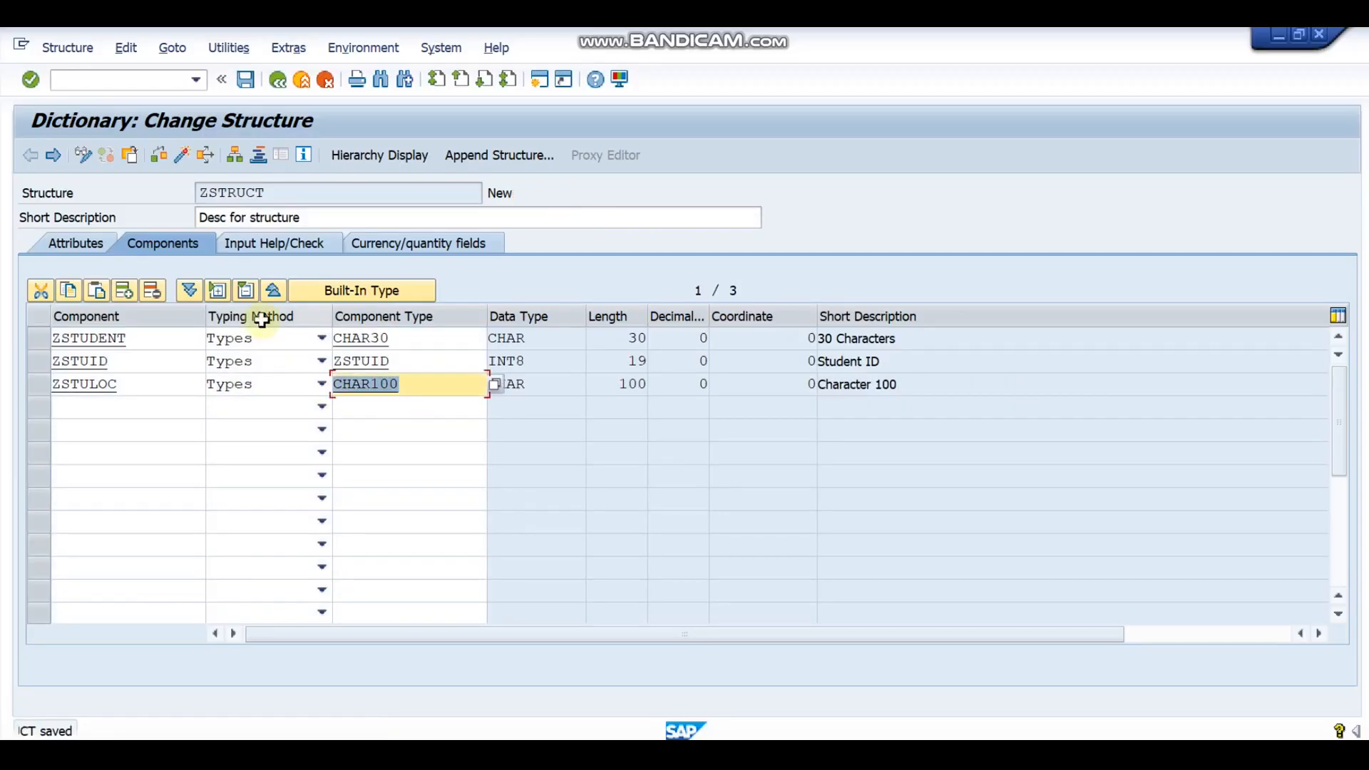
{"action": "left_click", "coordinate": [180, 154]}
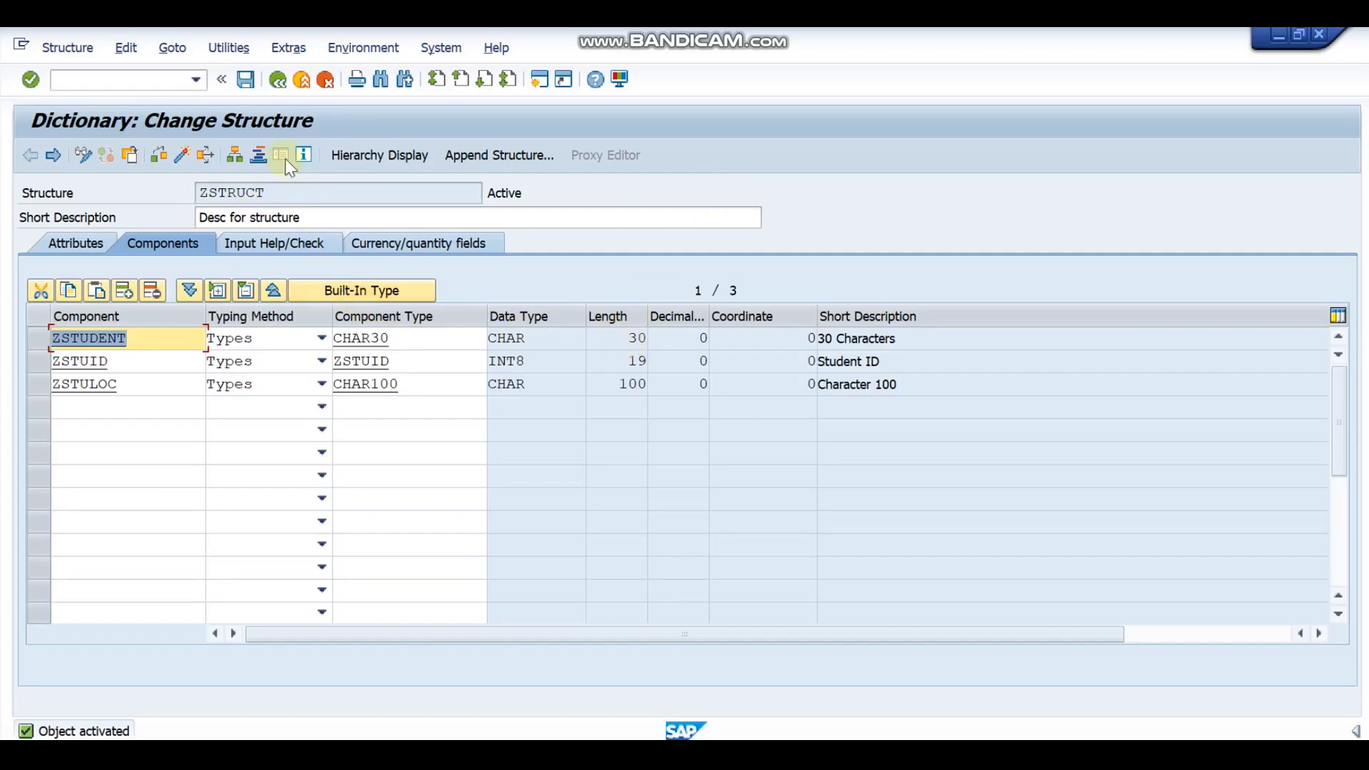
{"action": "left_click", "coordinate": [277, 81]}
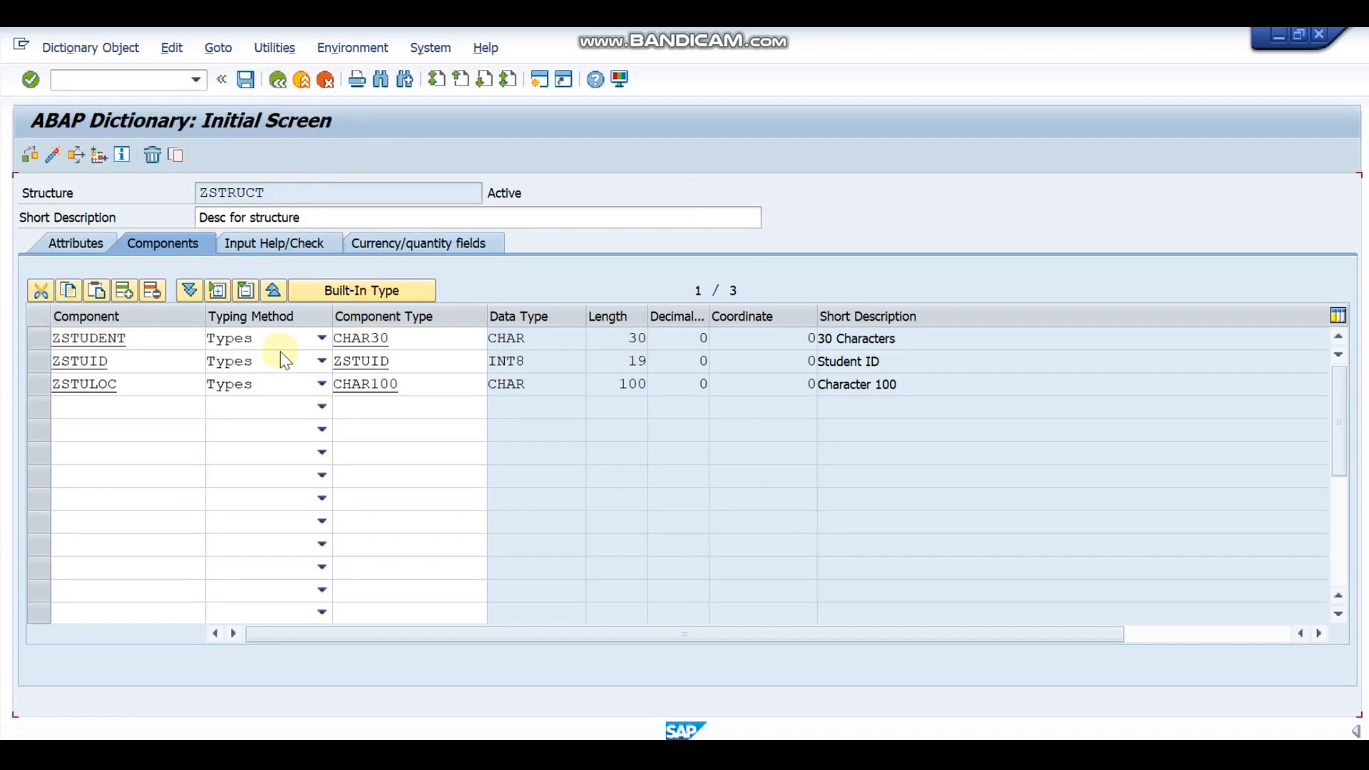
Display the structure ZSTRUCT to review its name and components, and return to the initial screen
{"action": "left_click", "coordinate": [116, 492]}
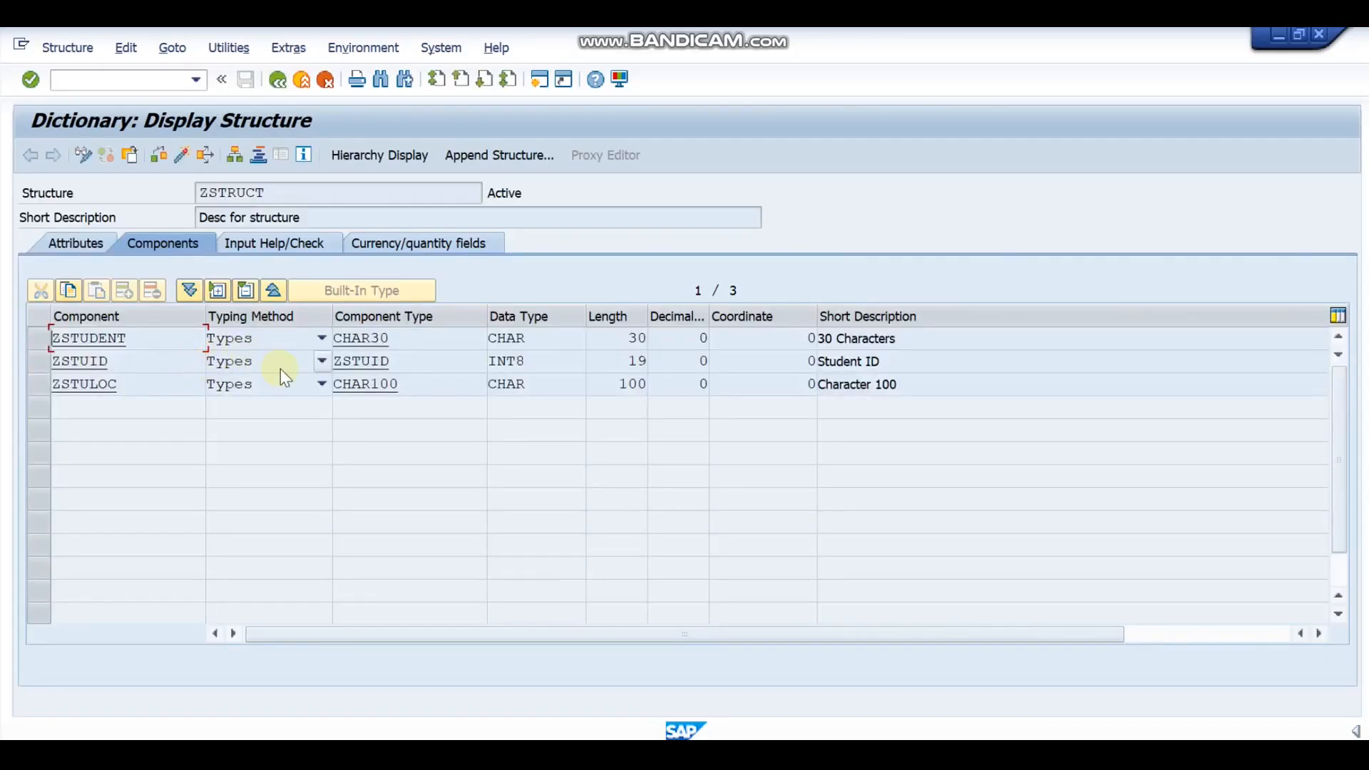
{"action": "left_click", "coordinate": [441, 391]}
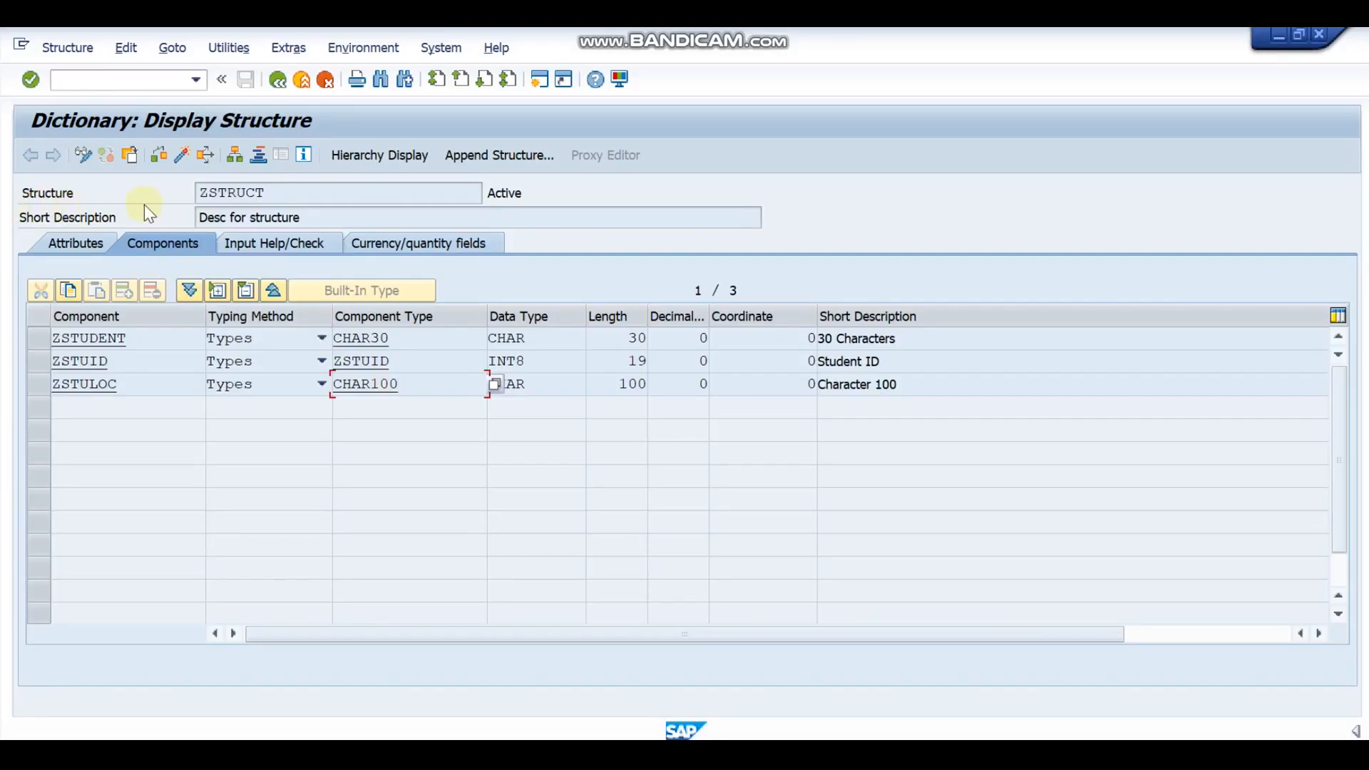
{"action": "left_click_drag", "start_coordinate": [293, 198], "coordinate": [234, 195]}
{"action": "left_click", "coordinate": [340, 197]}
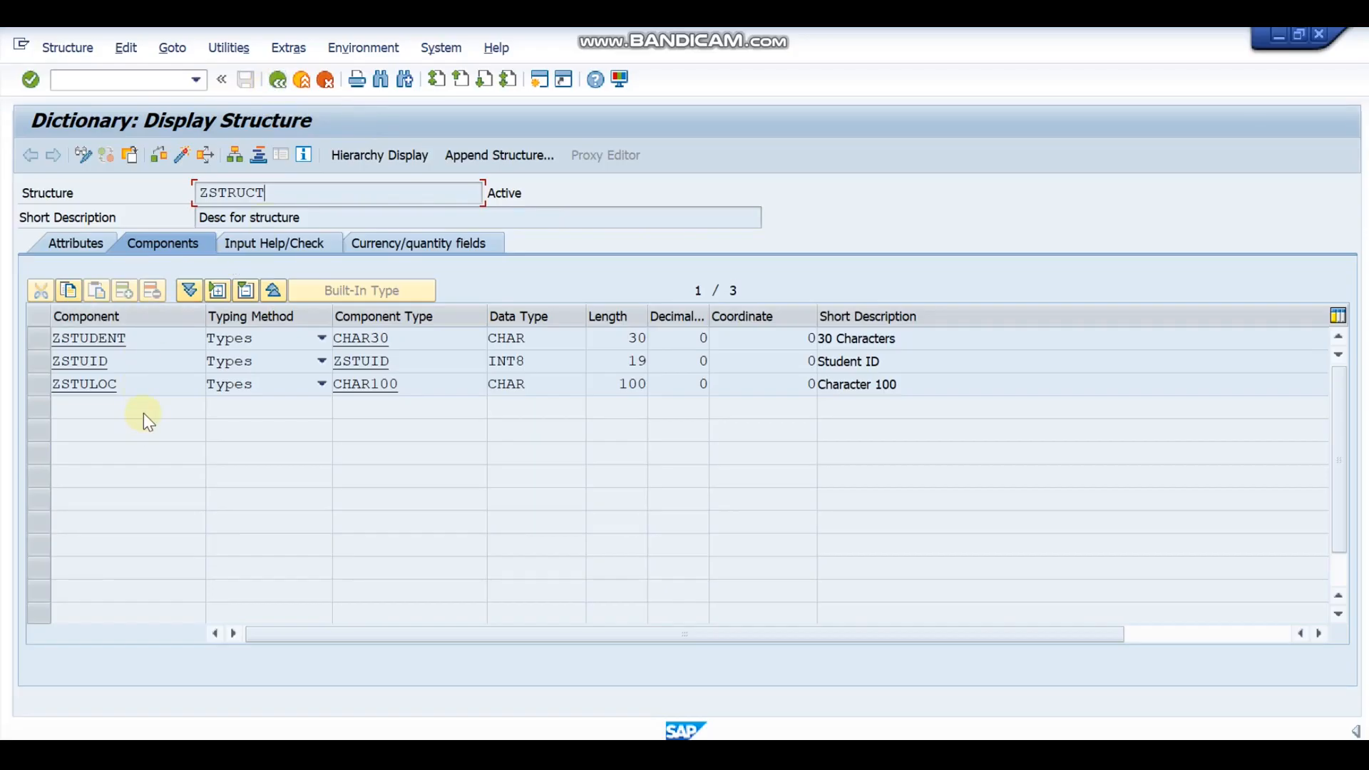
{"action": "left_click", "coordinate": [277, 81]}
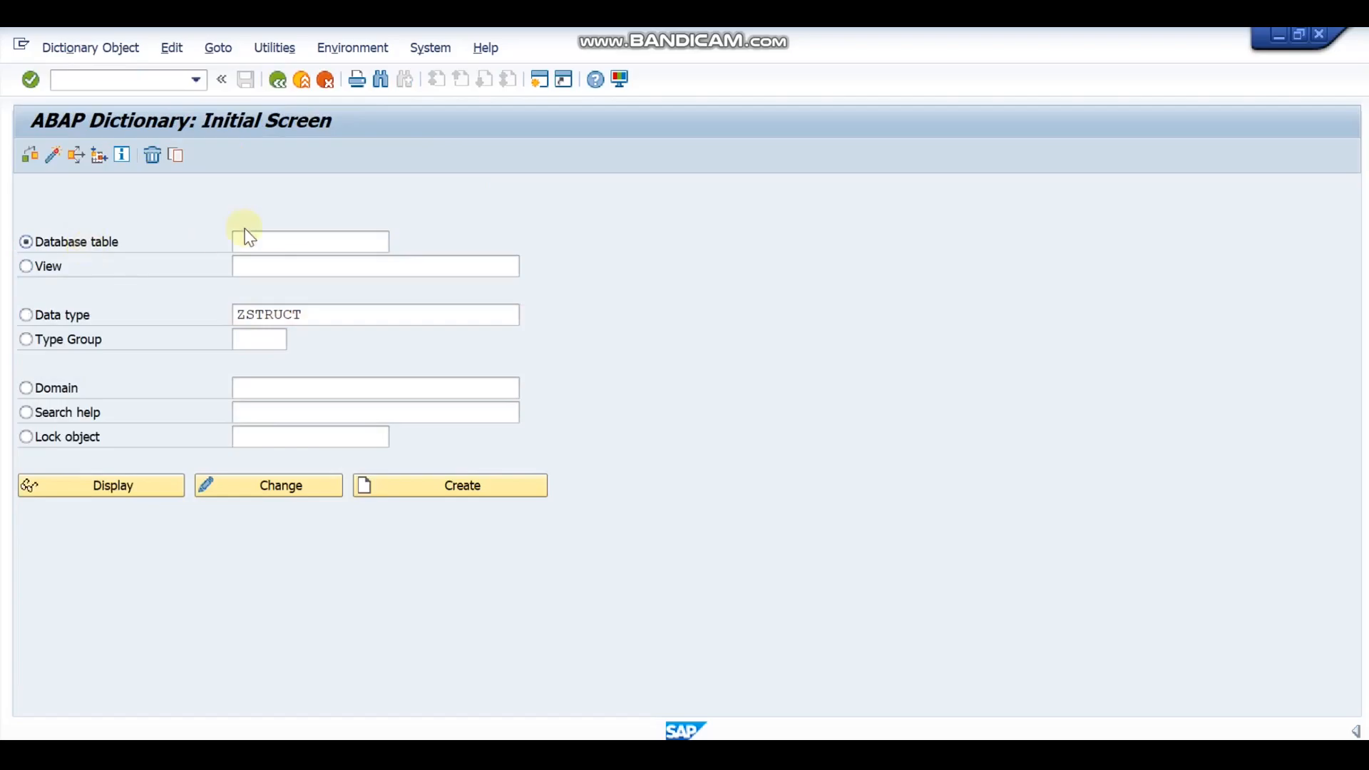
Display the database table VBAK and list its append structures
{"action": "left_click", "coordinate": [258, 243]}
{"action": "type", "text": "vbak"}
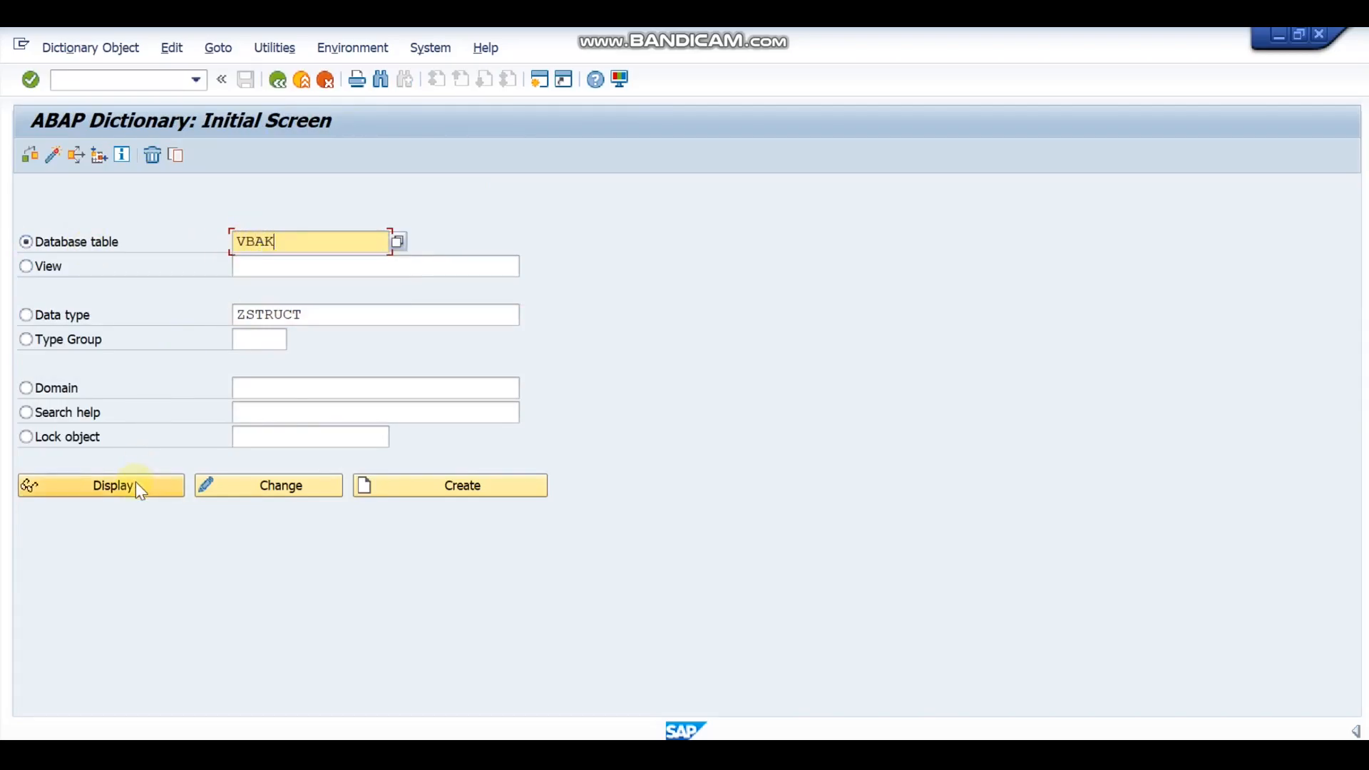
{"action": "left_click", "coordinate": [135, 482]}
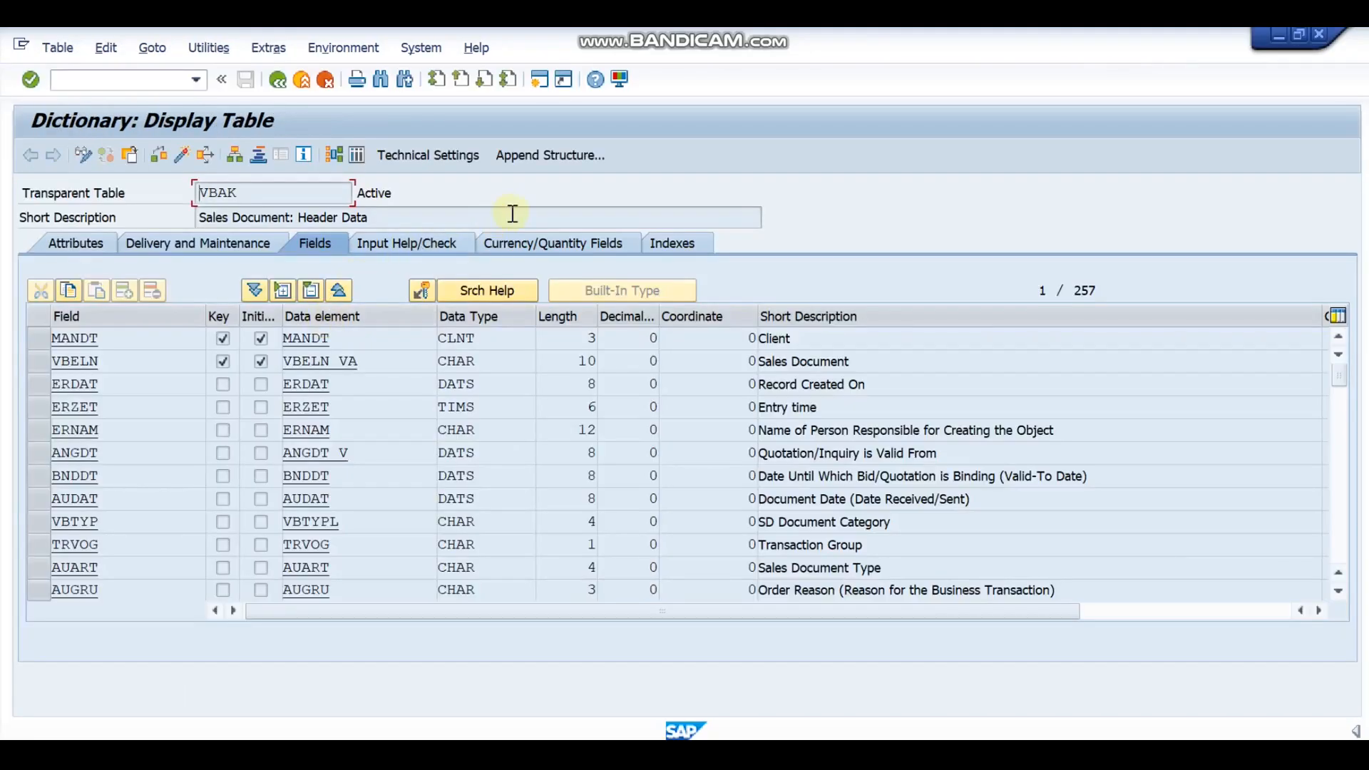
{"action": "left_click", "coordinate": [544, 158]}
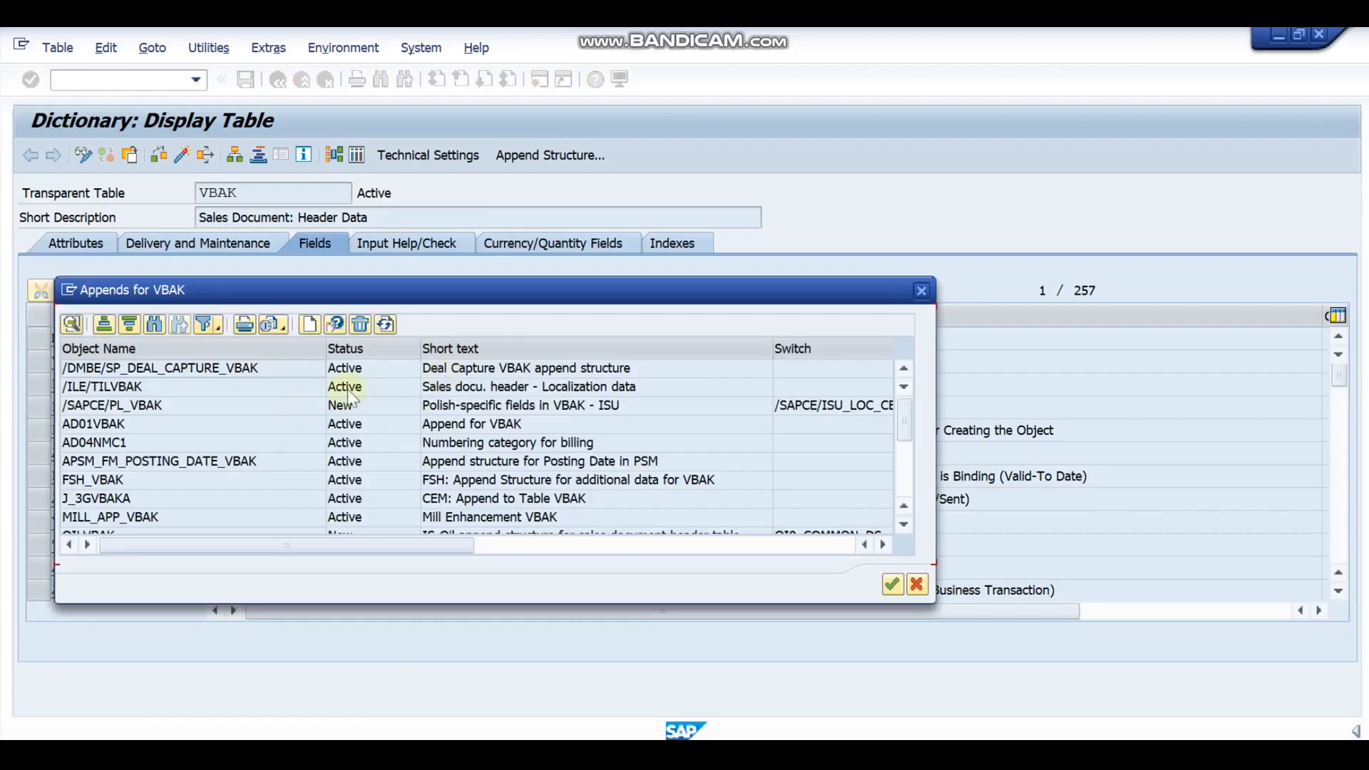
Examine the component of VBAK's append structure ZVA_VBAK_ESD045, and return to the Dictionary initial screen
{"action": "scroll", "coordinate": [288, 437], "scroll_direction": "down", "scroll_amount": 1}
{"action": "scroll", "coordinate": [289, 438], "scroll_direction": "down", "scroll_amount": 3}
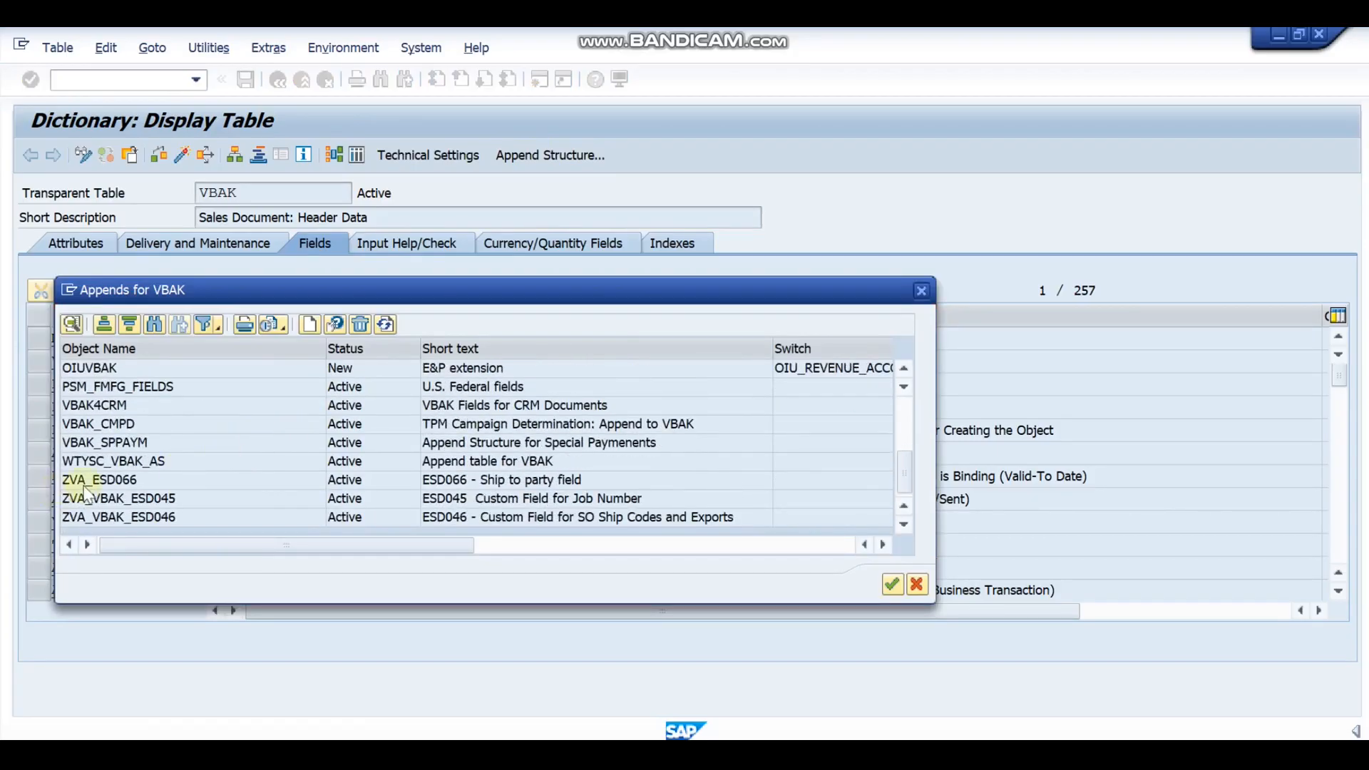
{"action": "left_click", "coordinate": [143, 501]}
{"action": "double_click", "coordinate": [144, 501]}
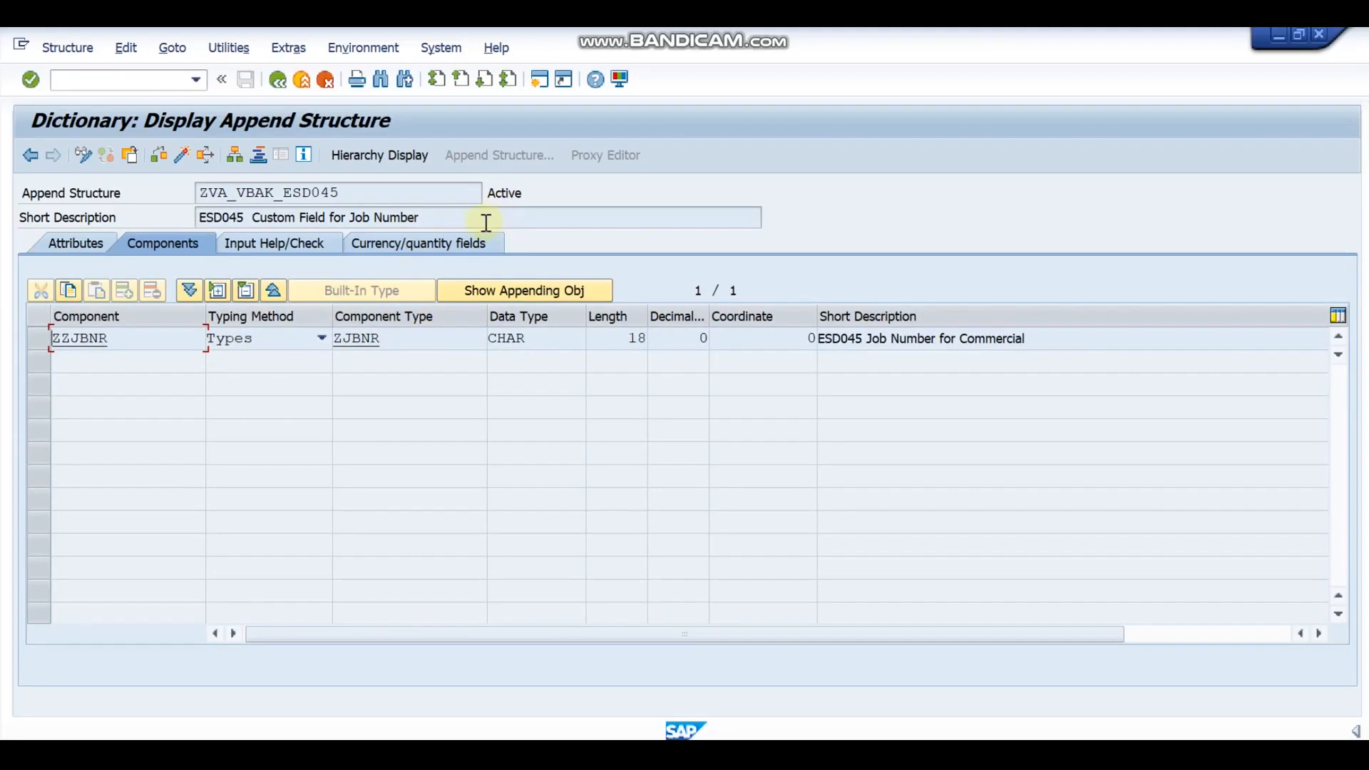
{"action": "left_click", "coordinate": [442, 340]}
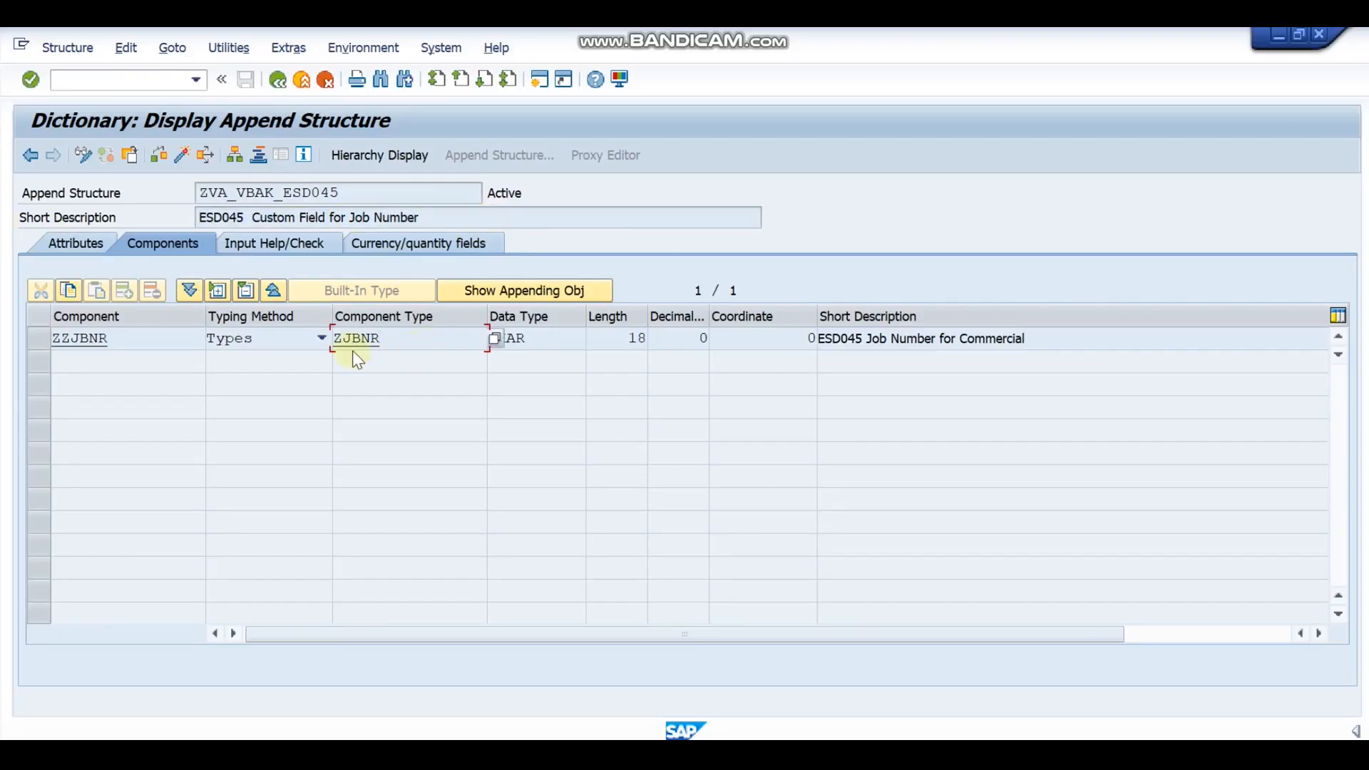
{"action": "left_click", "coordinate": [273, 84]}
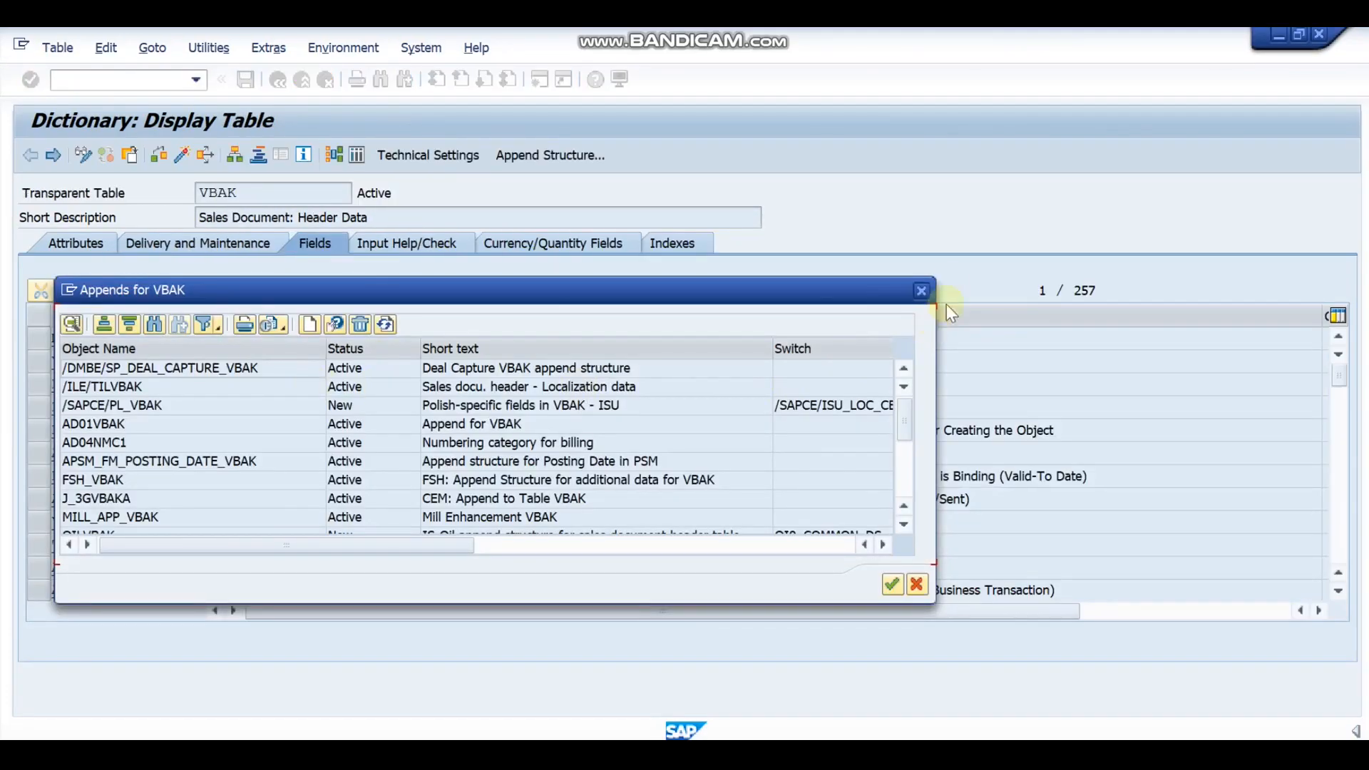
{"action": "left_click", "coordinate": [921, 290]}
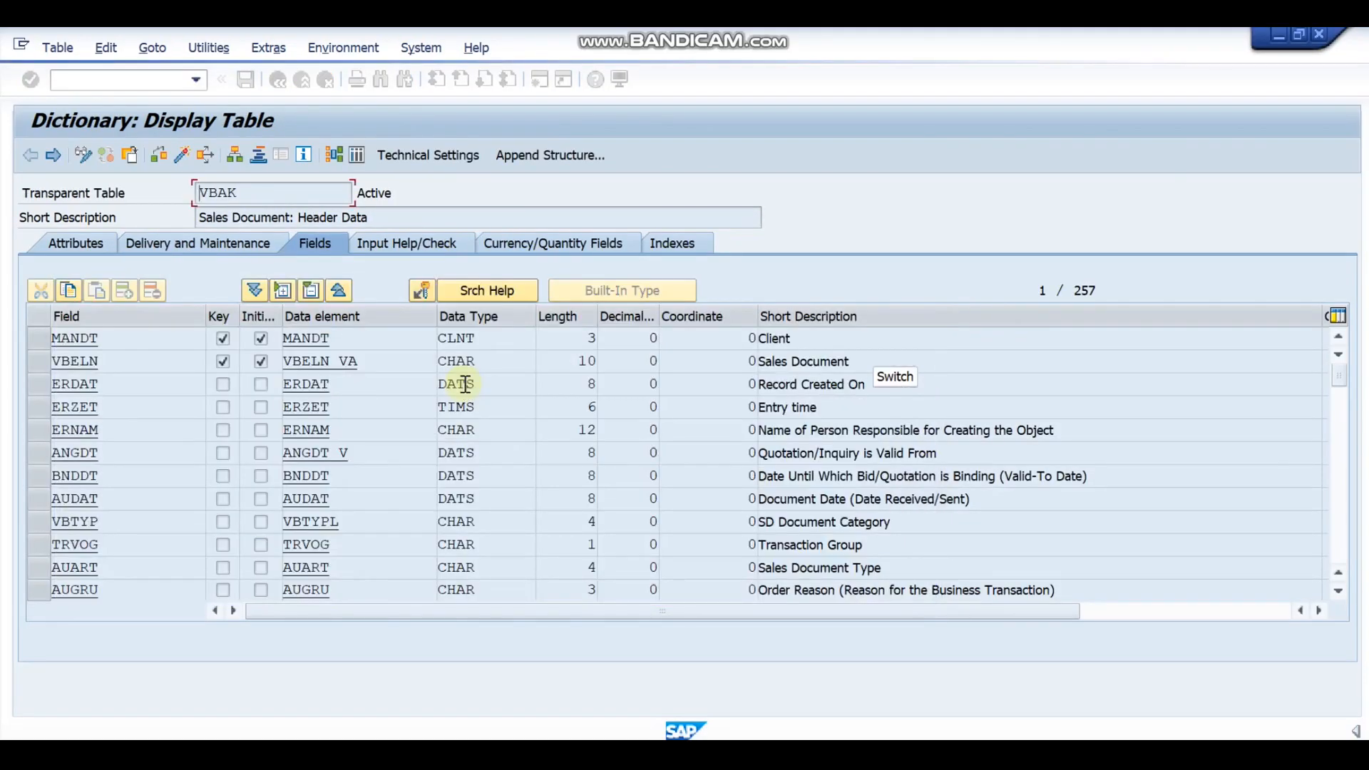
{"action": "left_click", "coordinate": [278, 84]}
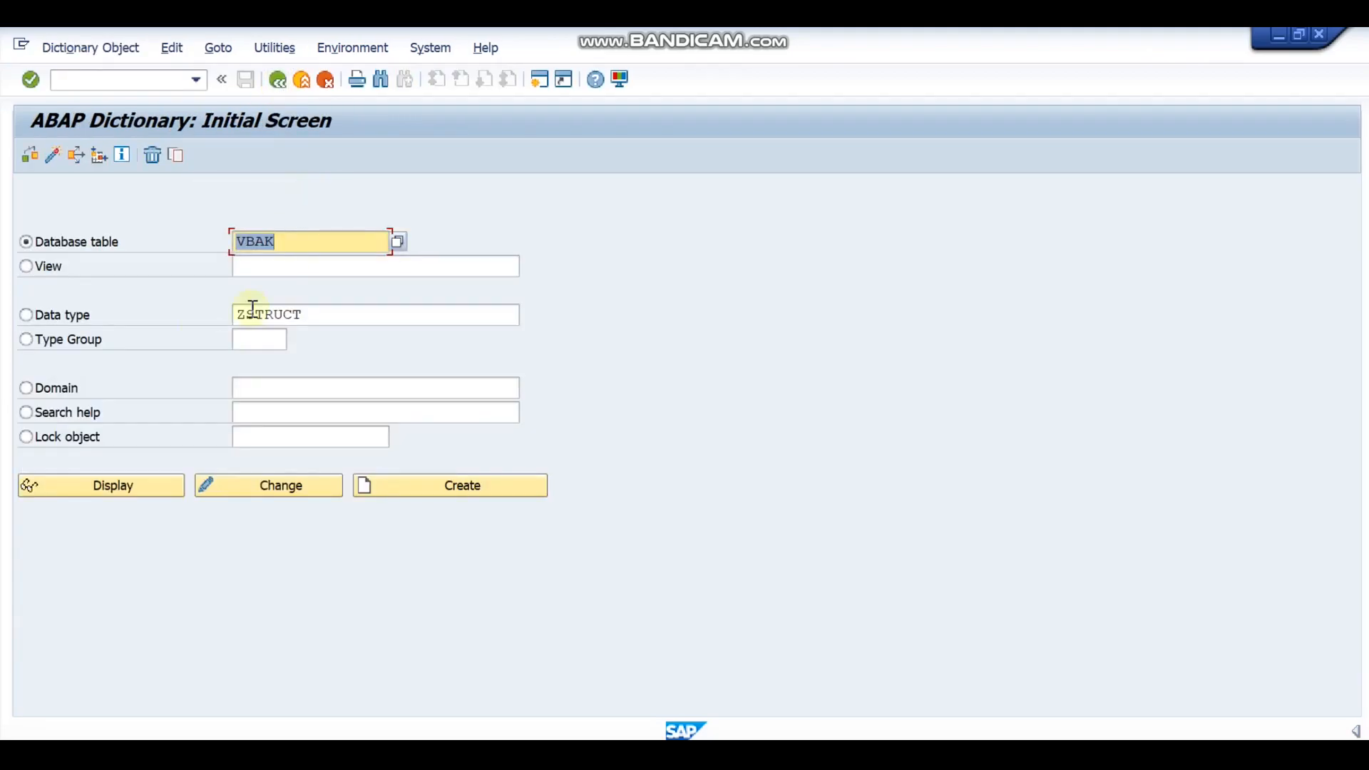
Display the database table ZFIRSTTABLE from the Dictionary initial screen
{"action": "left_click", "coordinate": [93, 319]}
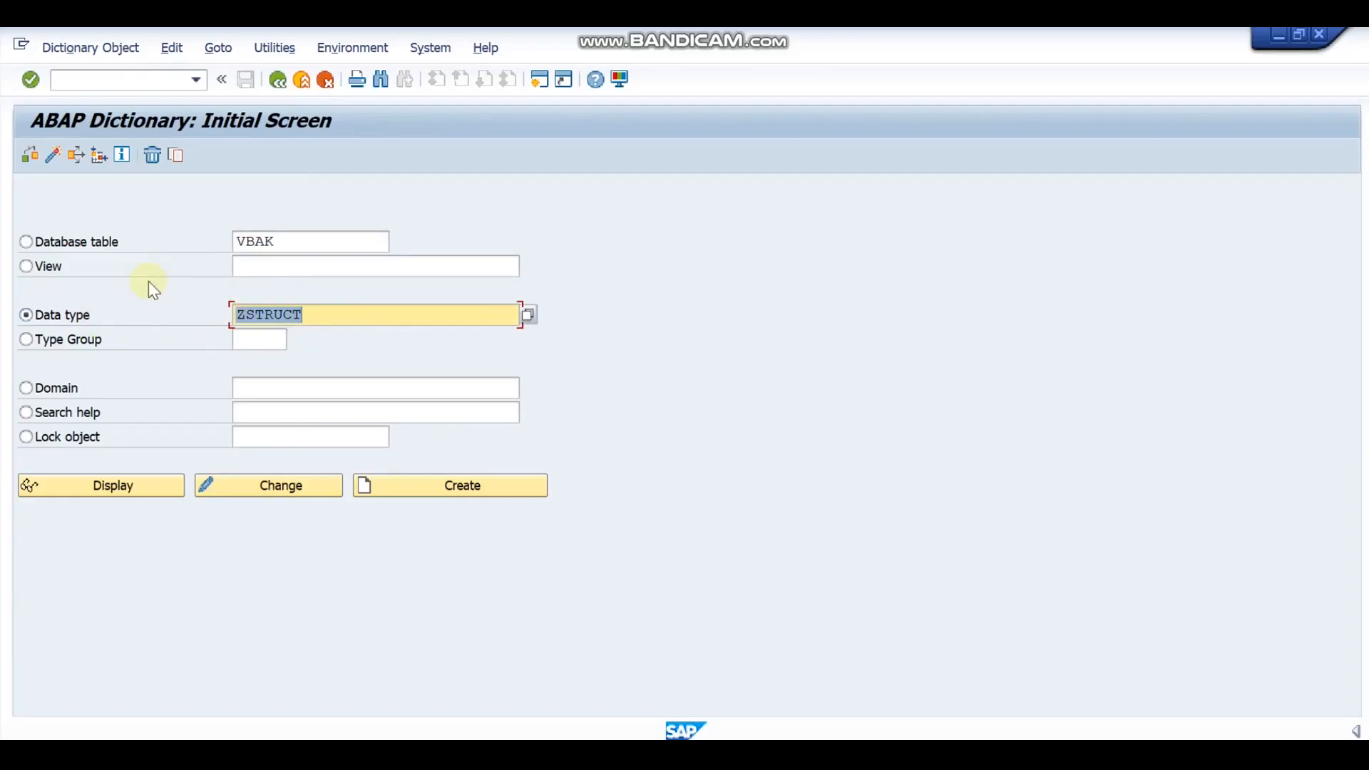
{"action": "left_click", "coordinate": [84, 243]}
{"action": "key", "text": "Tab"}
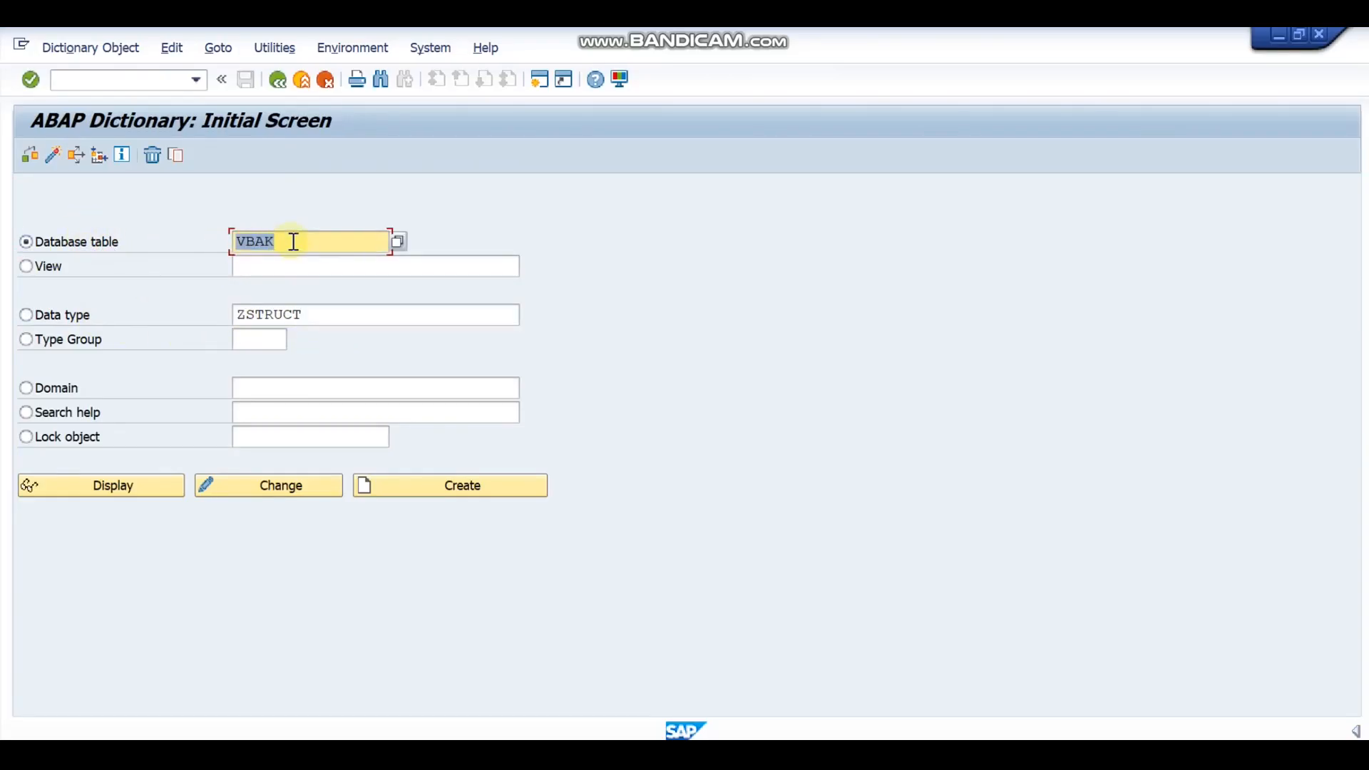
{"action": "key", "text": "BackSpace"}
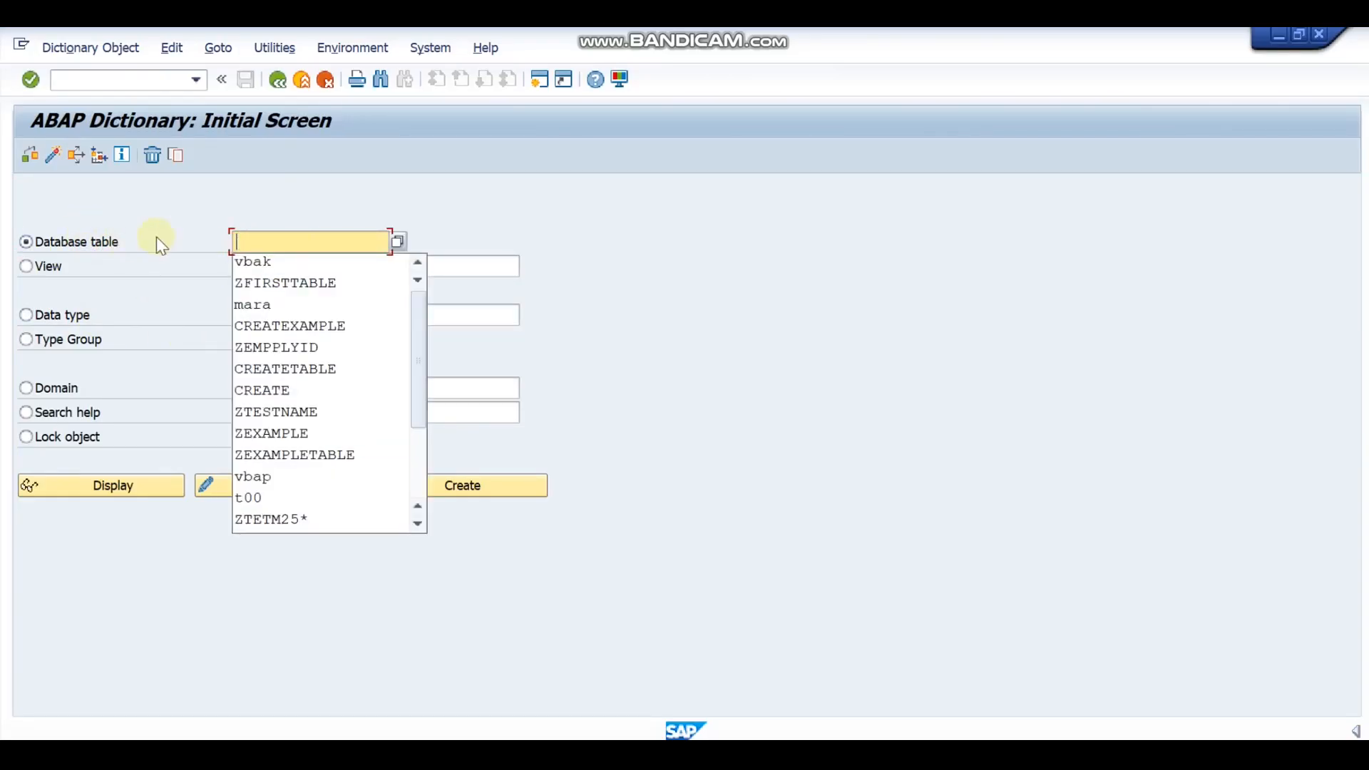
{"action": "left_click", "coordinate": [293, 284]}
{"action": "left_click", "coordinate": [136, 486]}
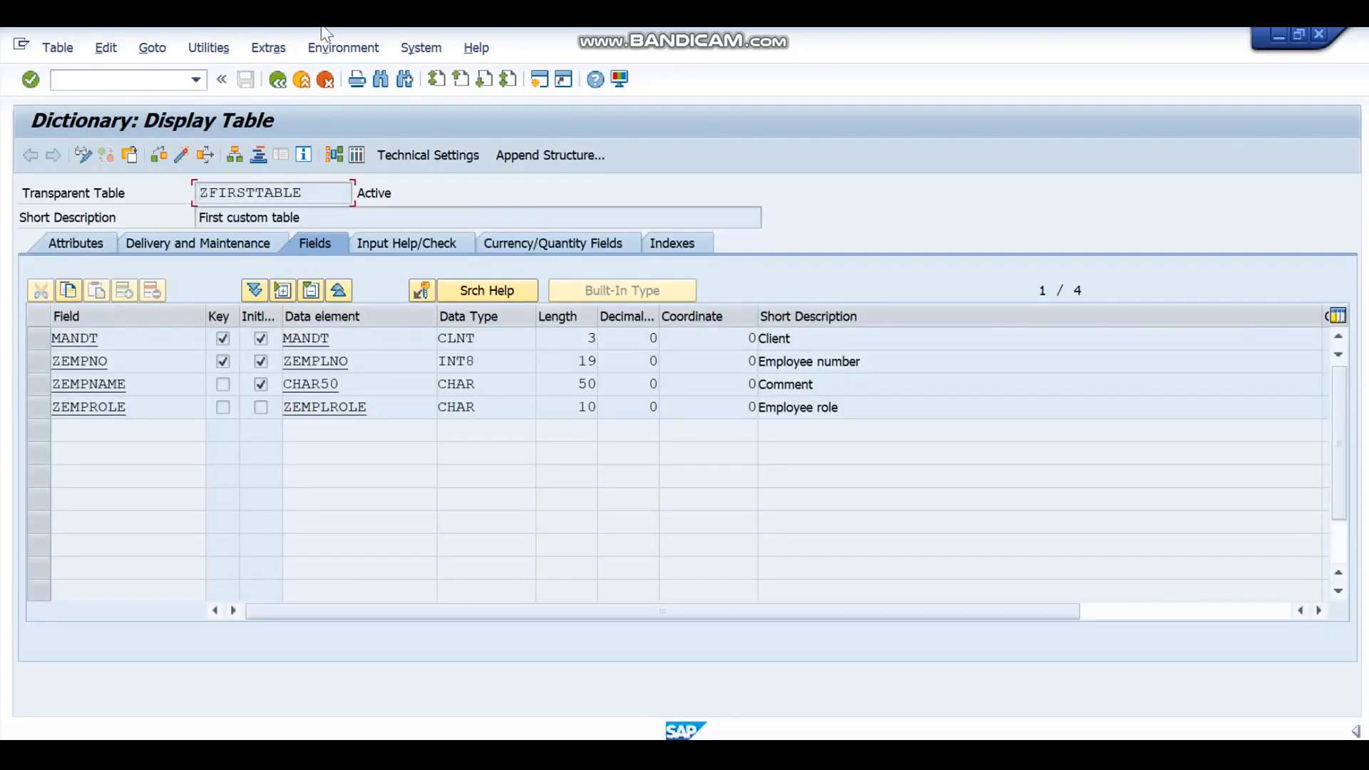
Create an append structure named ZSTRUCTNAME for ZFIRSTTABLE and acknowledge the information message
{"action": "left_click", "coordinate": [527, 159]}
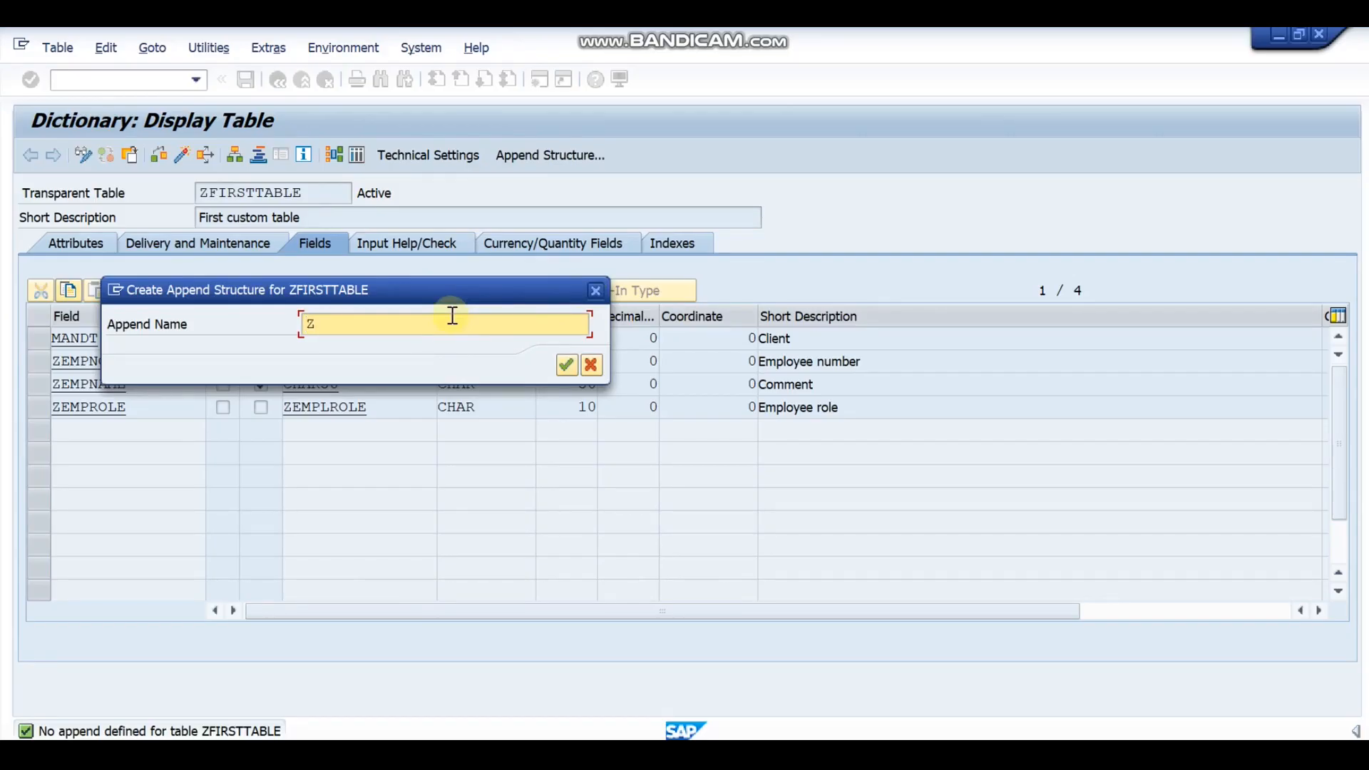
{"action": "type", "text": "ZSTRUCTNAME"}
{"action": "key", "text": "Return"}
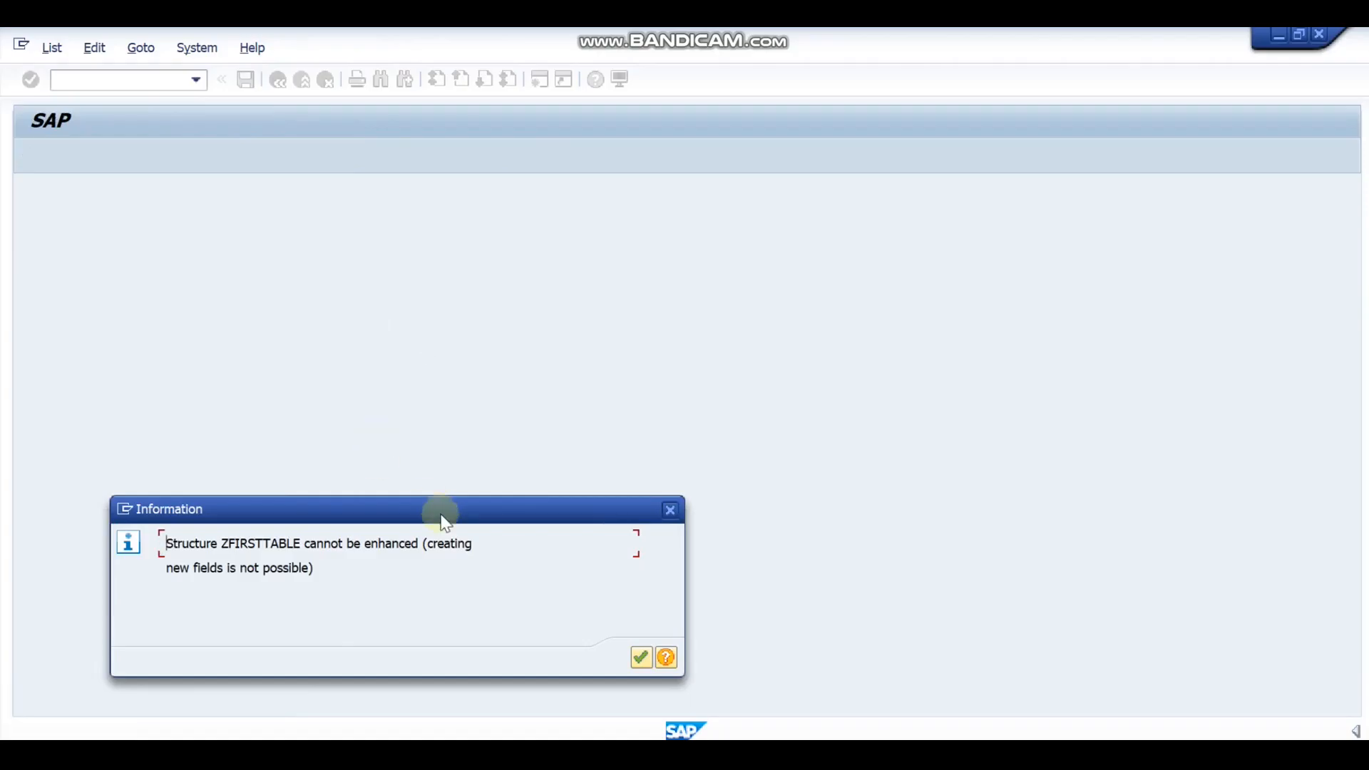
{"action": "left_click", "coordinate": [641, 657]}
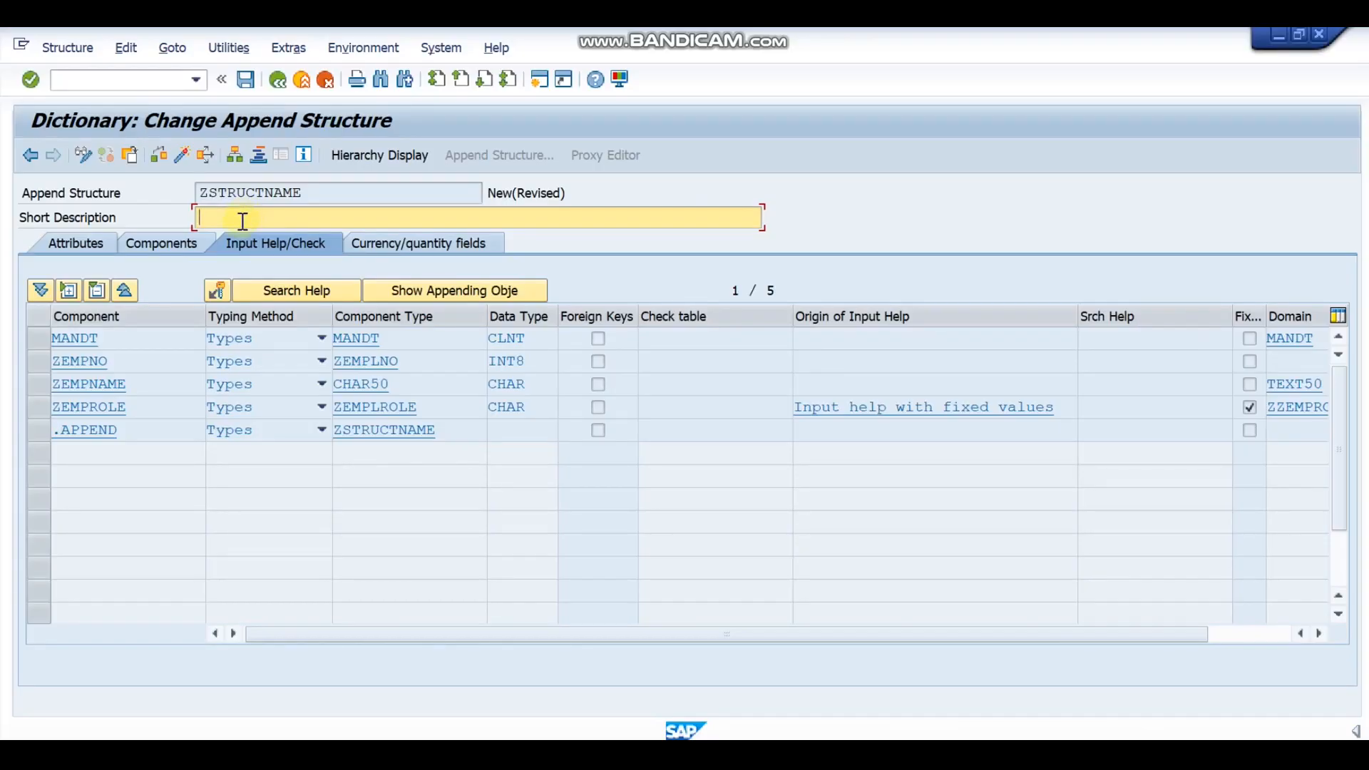
Describe the append structure as "Append structure name" and save it as a local object
{"action": "type", "text": "ppend structure name"}
{"action": "key", "text": "Return"}
{"action": "left_click", "coordinate": [243, 81]}
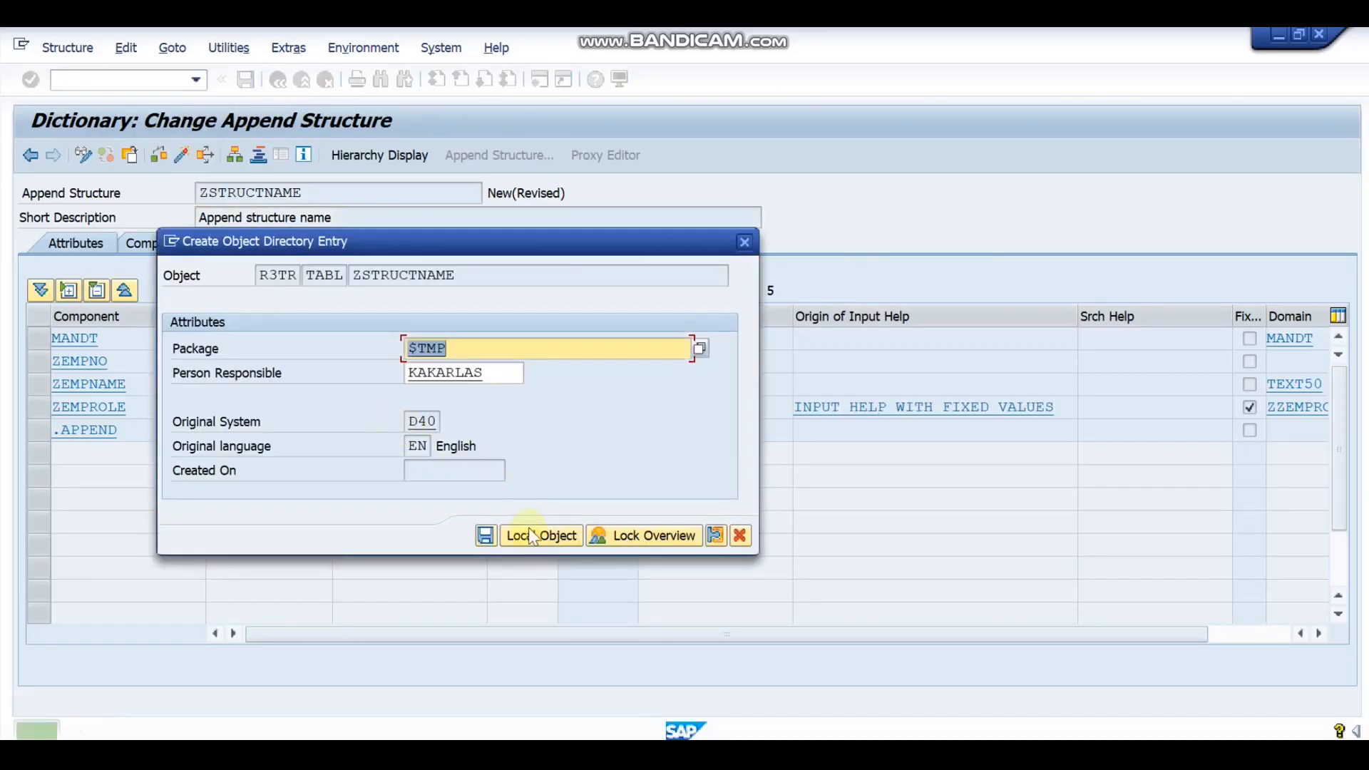
{"action": "left_click", "coordinate": [529, 532]}
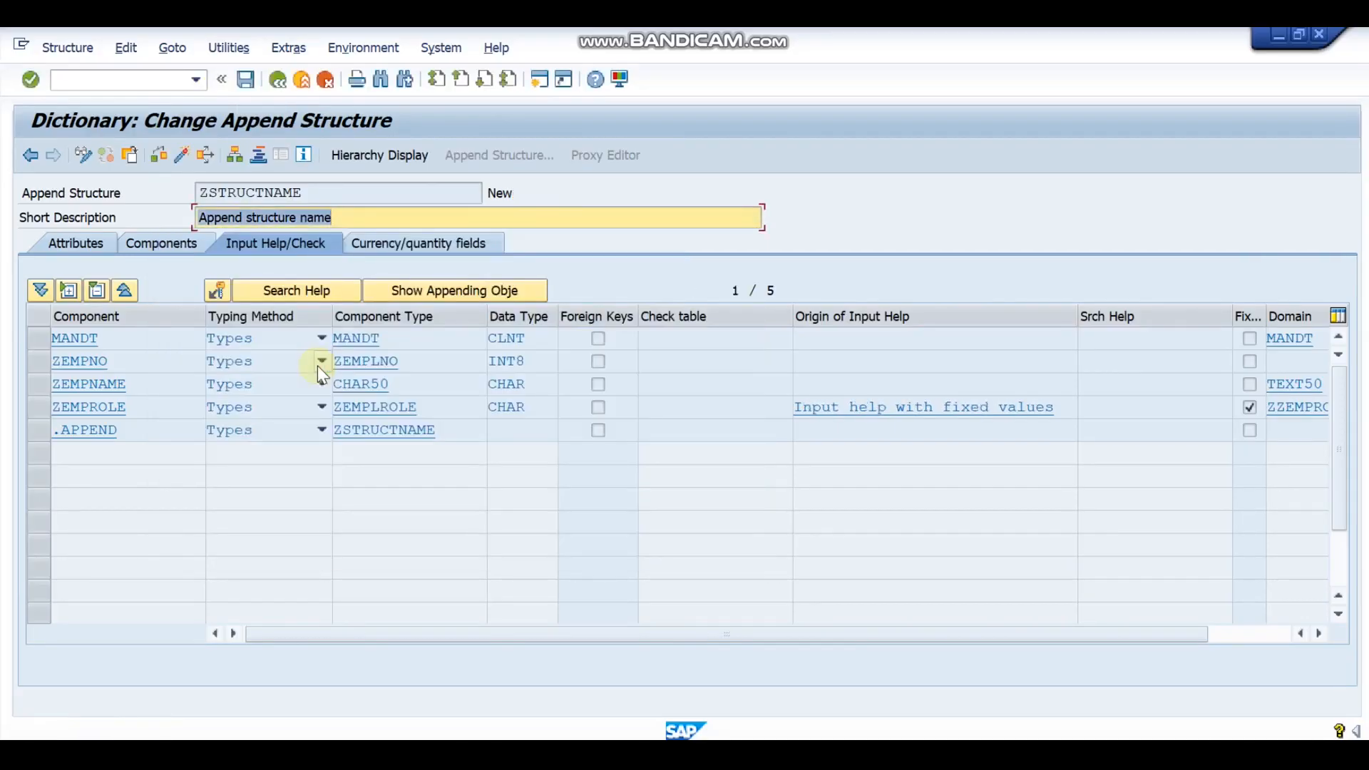
Review the enhancement category options of the append structure ZSTRUCTNAME without changing them, and return to the table ZFIRSTTABLE
{"action": "key", "text": "Return"}
{"action": "left_click", "coordinate": [226, 50]}
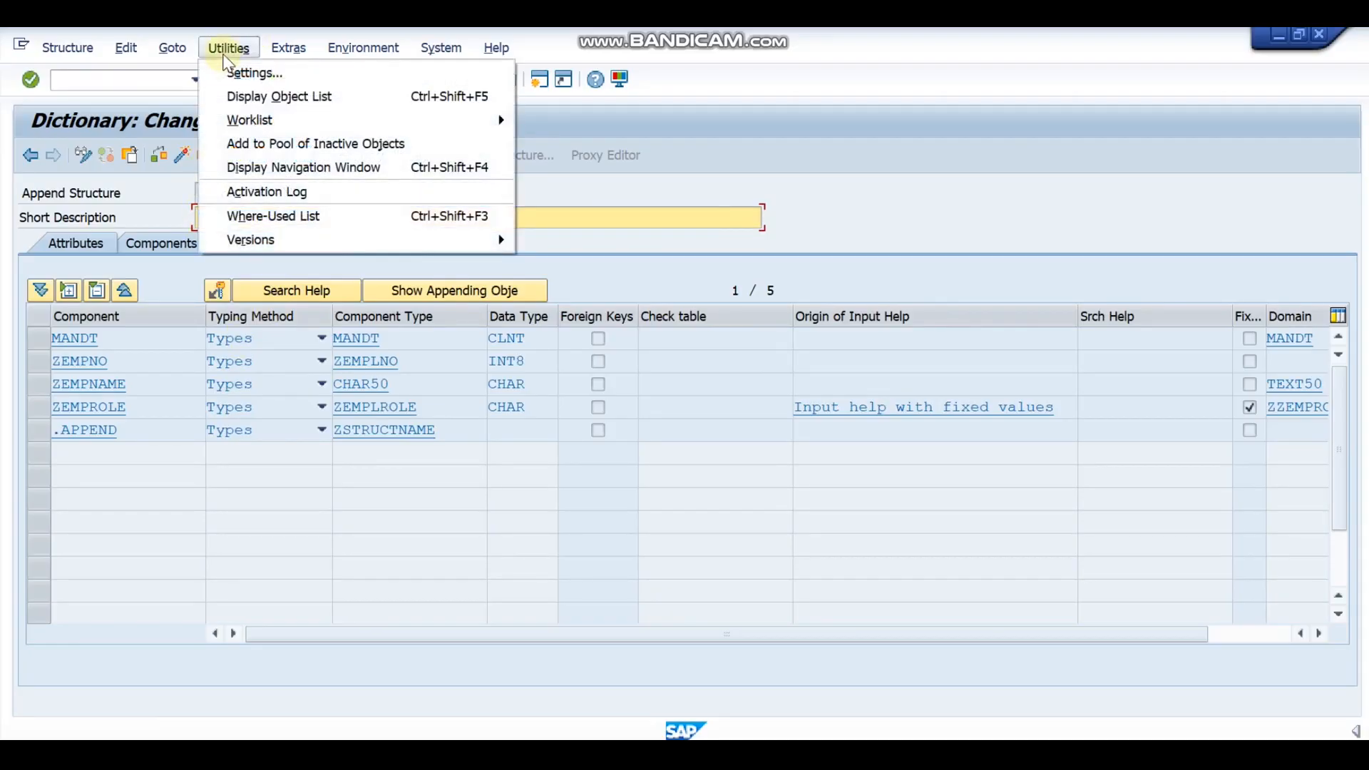
{"action": "mouse_move", "coordinate": [182, 53]}
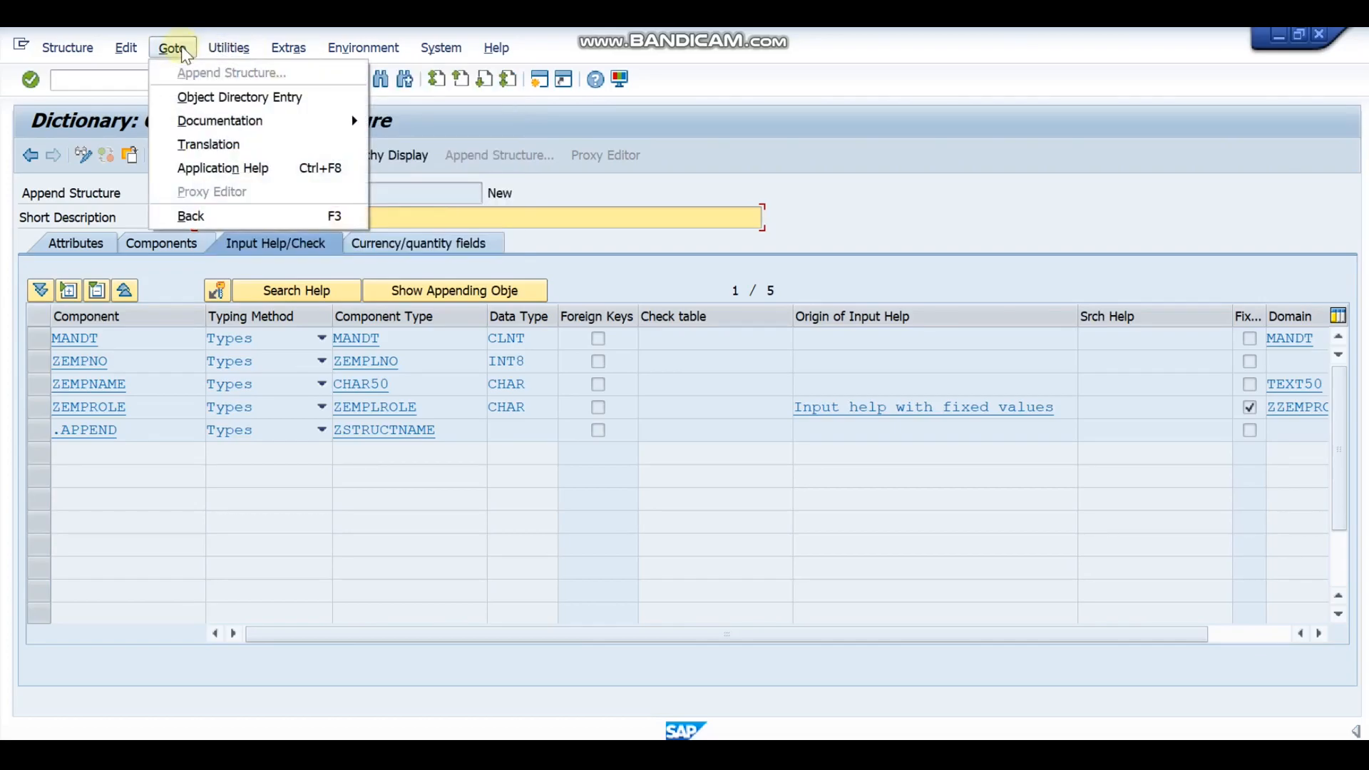
{"action": "mouse_move", "coordinate": [288, 54]}
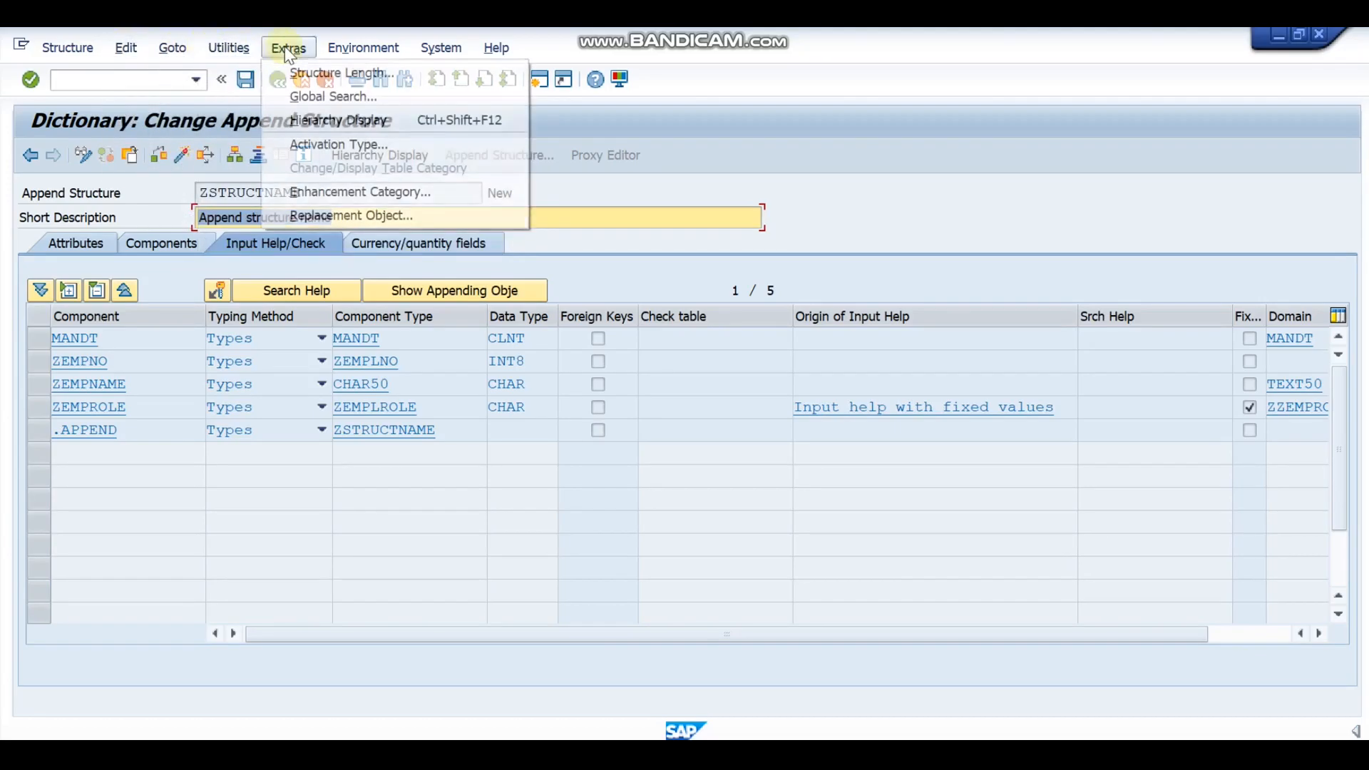
{"action": "left_click", "coordinate": [342, 190]}
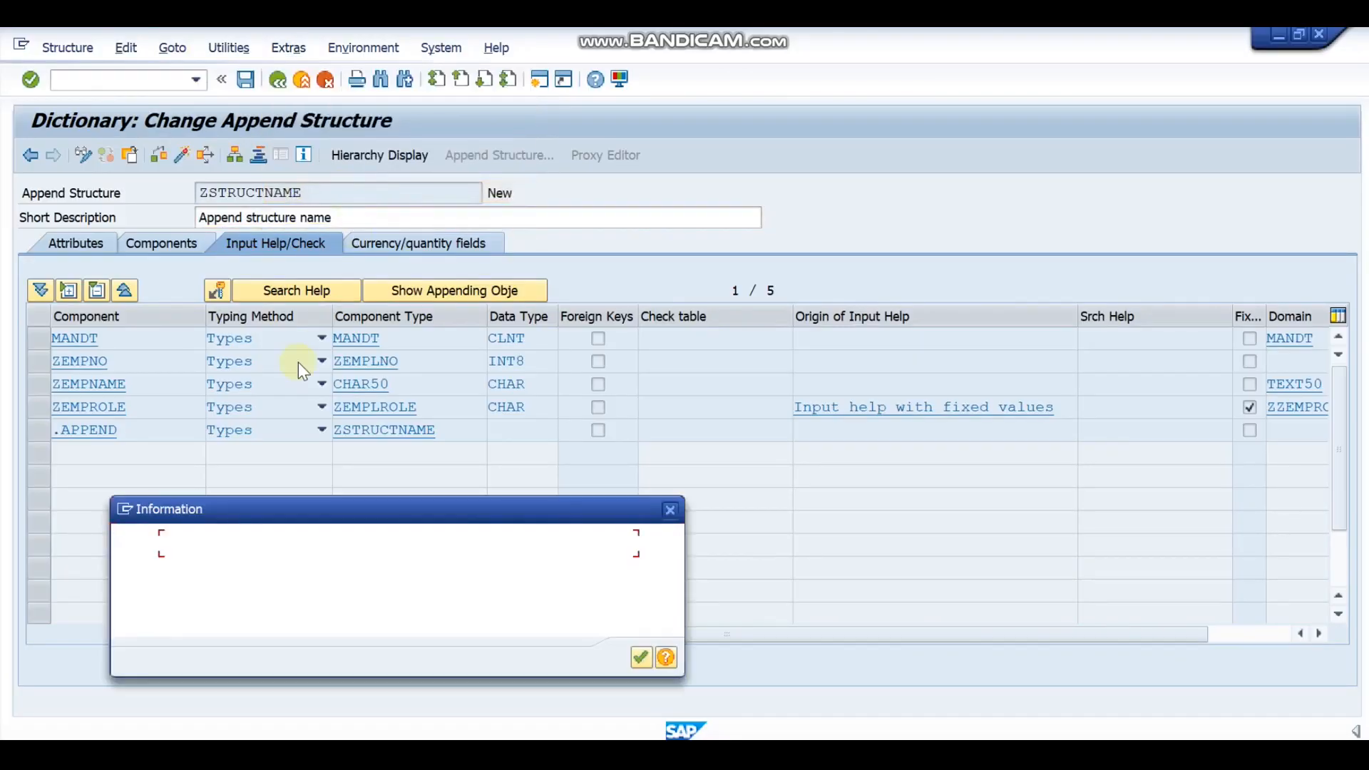
{"action": "left_click", "coordinate": [640, 658]}
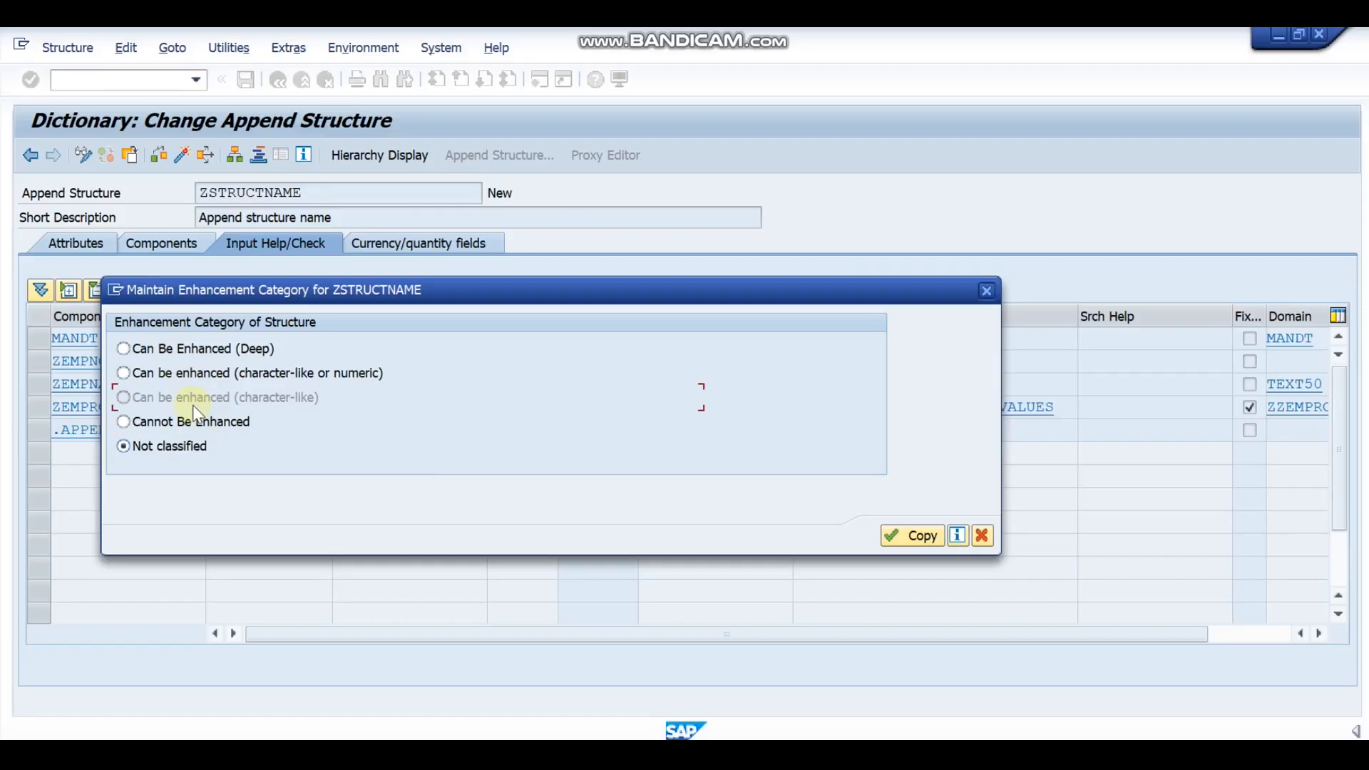
{"action": "left_click", "coordinate": [992, 293]}
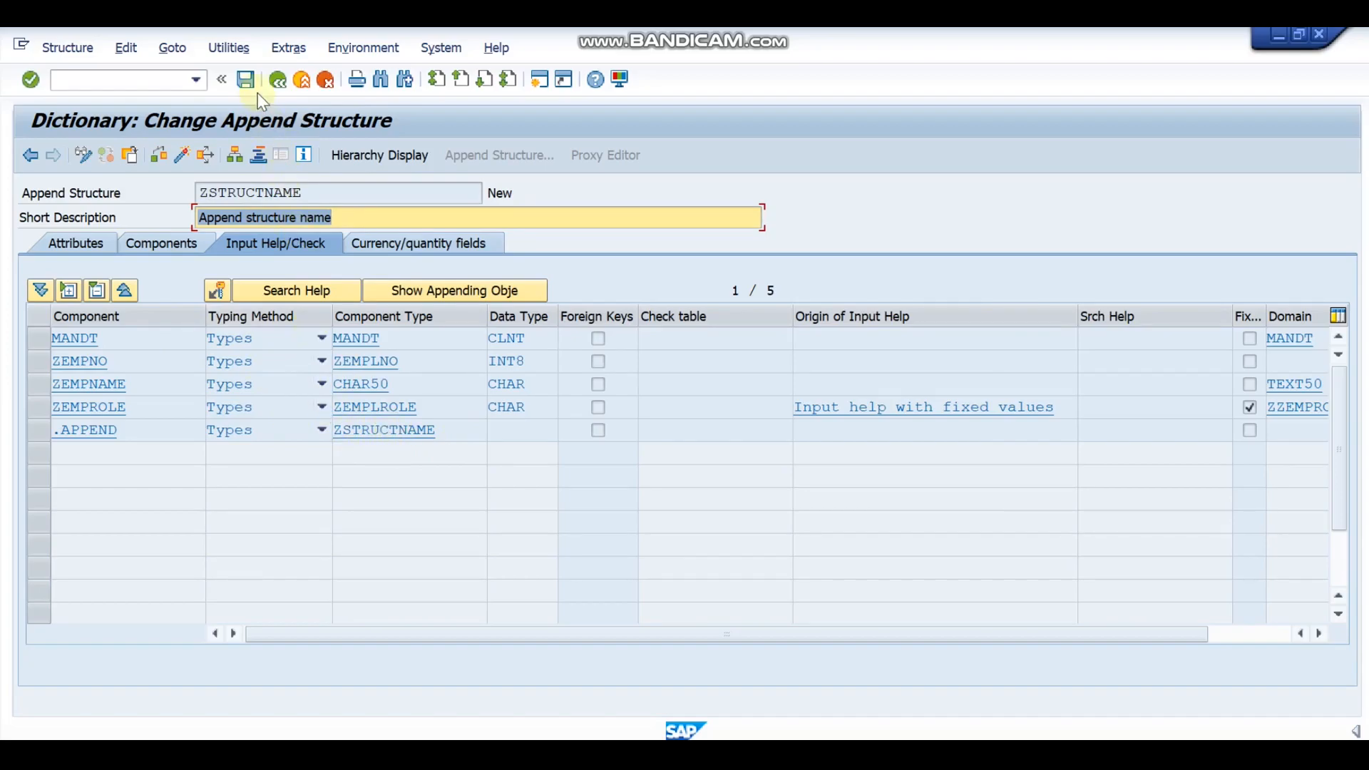
{"action": "left_click", "coordinate": [273, 81]}
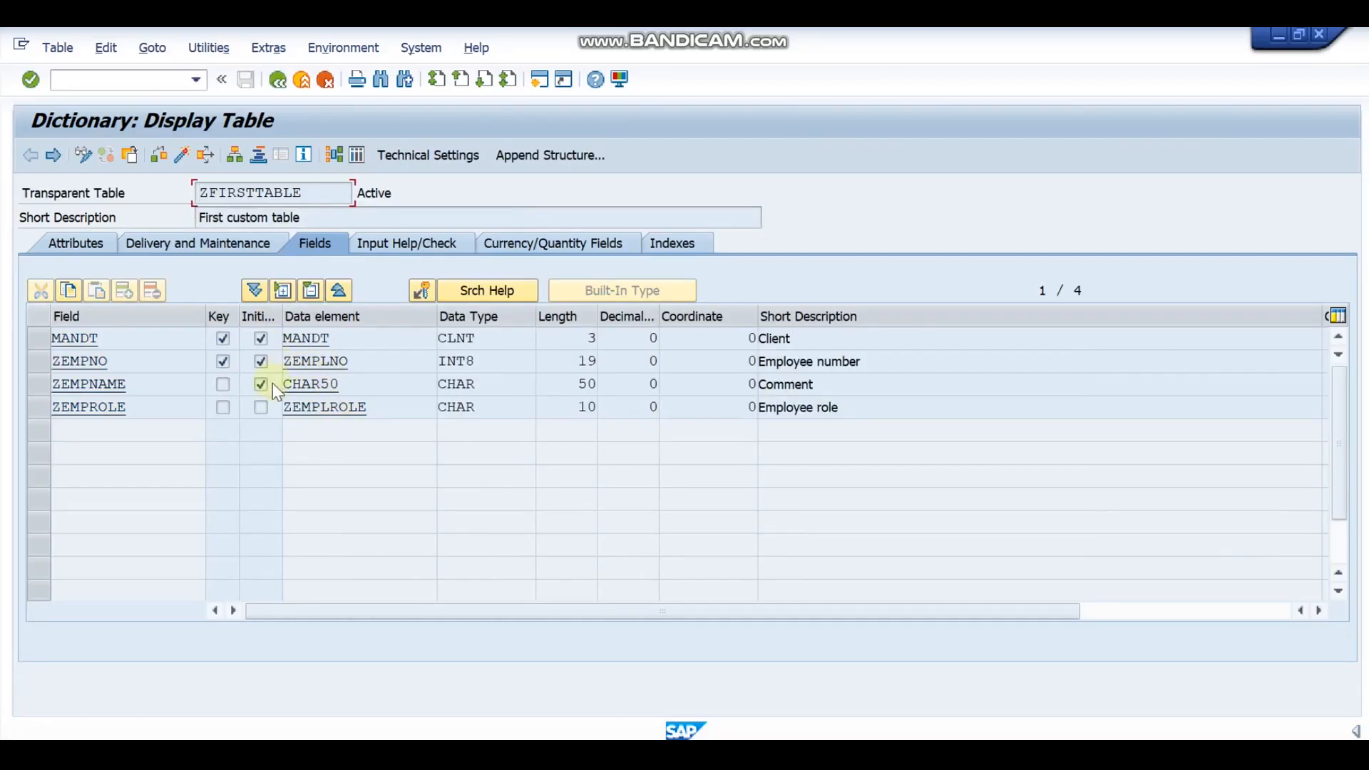
Try to switch the append structure ZSTRUCTNAME to change mode from the list of appends for ZFIRSTTABLE
{"action": "left_click", "coordinate": [537, 163]}
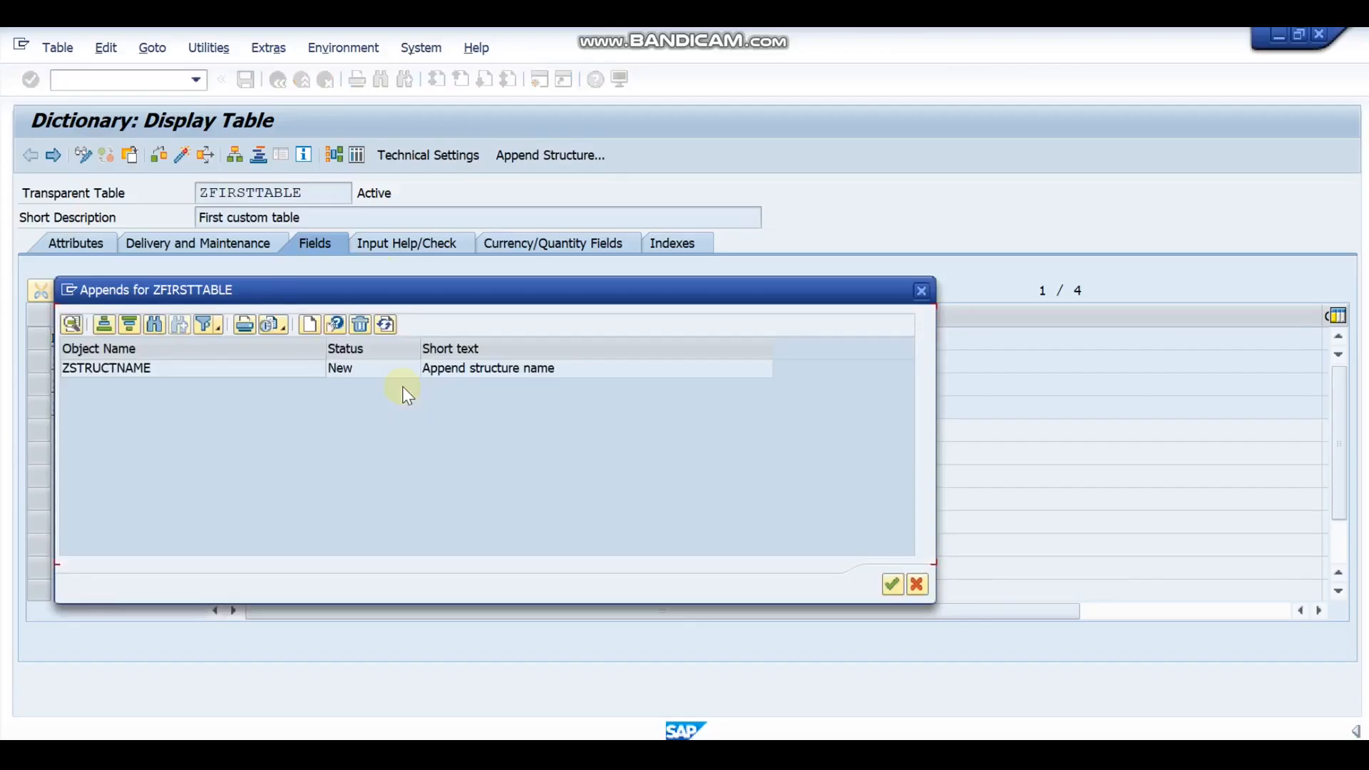
{"action": "double_click", "coordinate": [263, 369]}
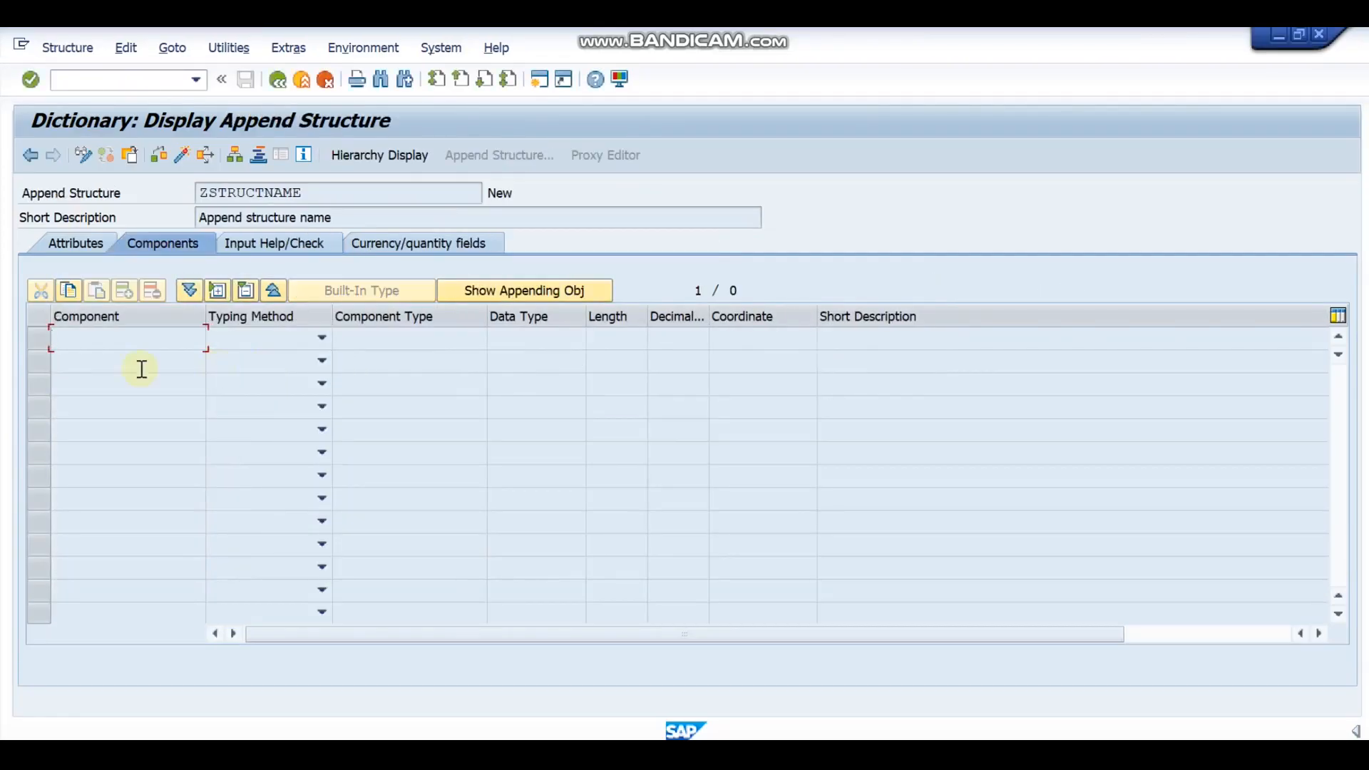
{"action": "left_click", "coordinate": [86, 157]}
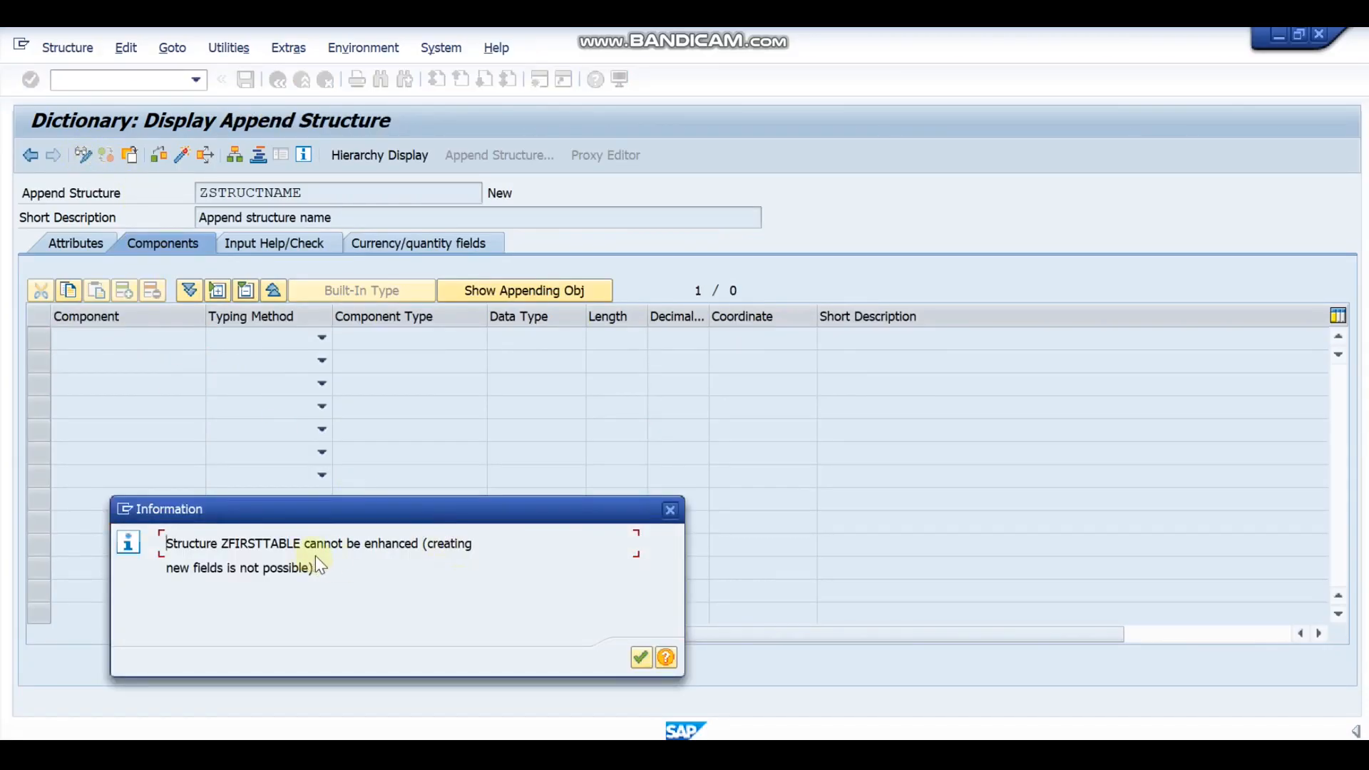
{"action": "key", "text": "Return"}
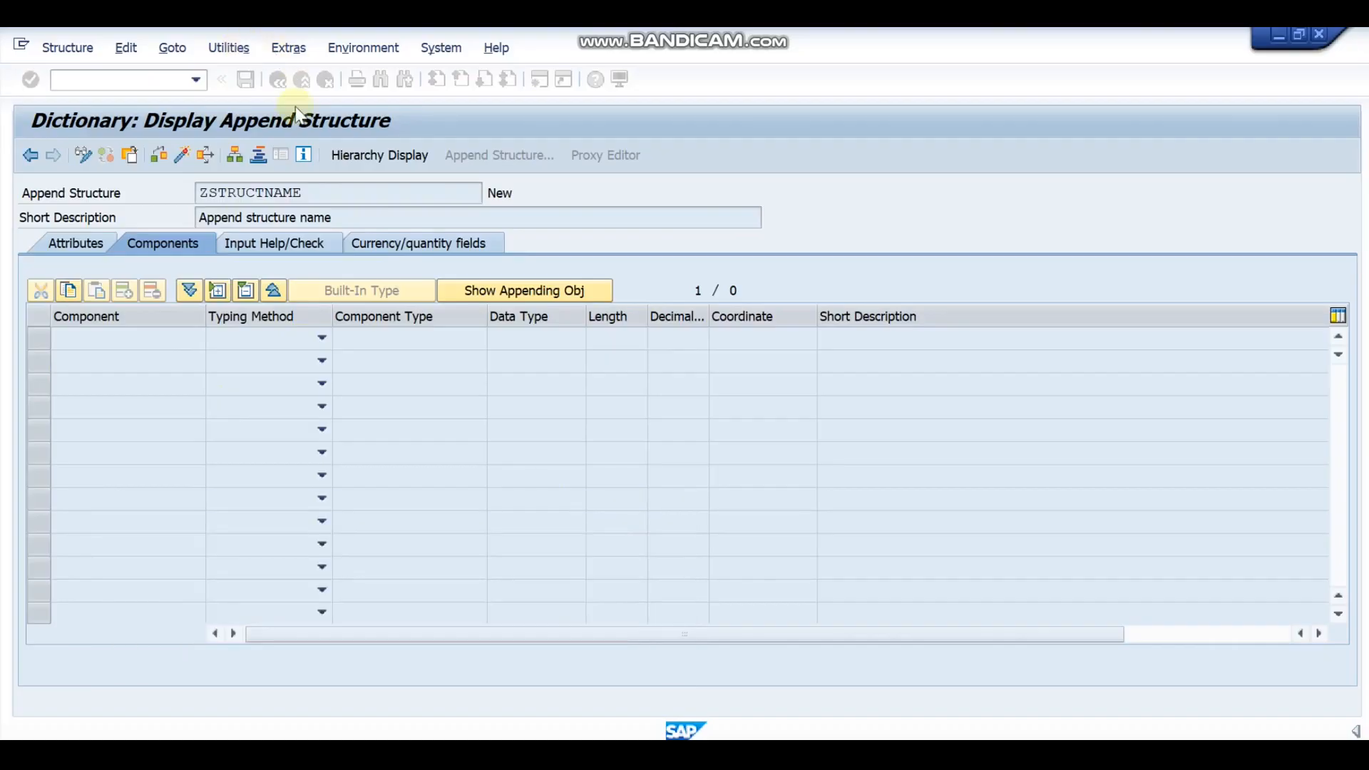
{"action": "left_click", "coordinate": [279, 83]}
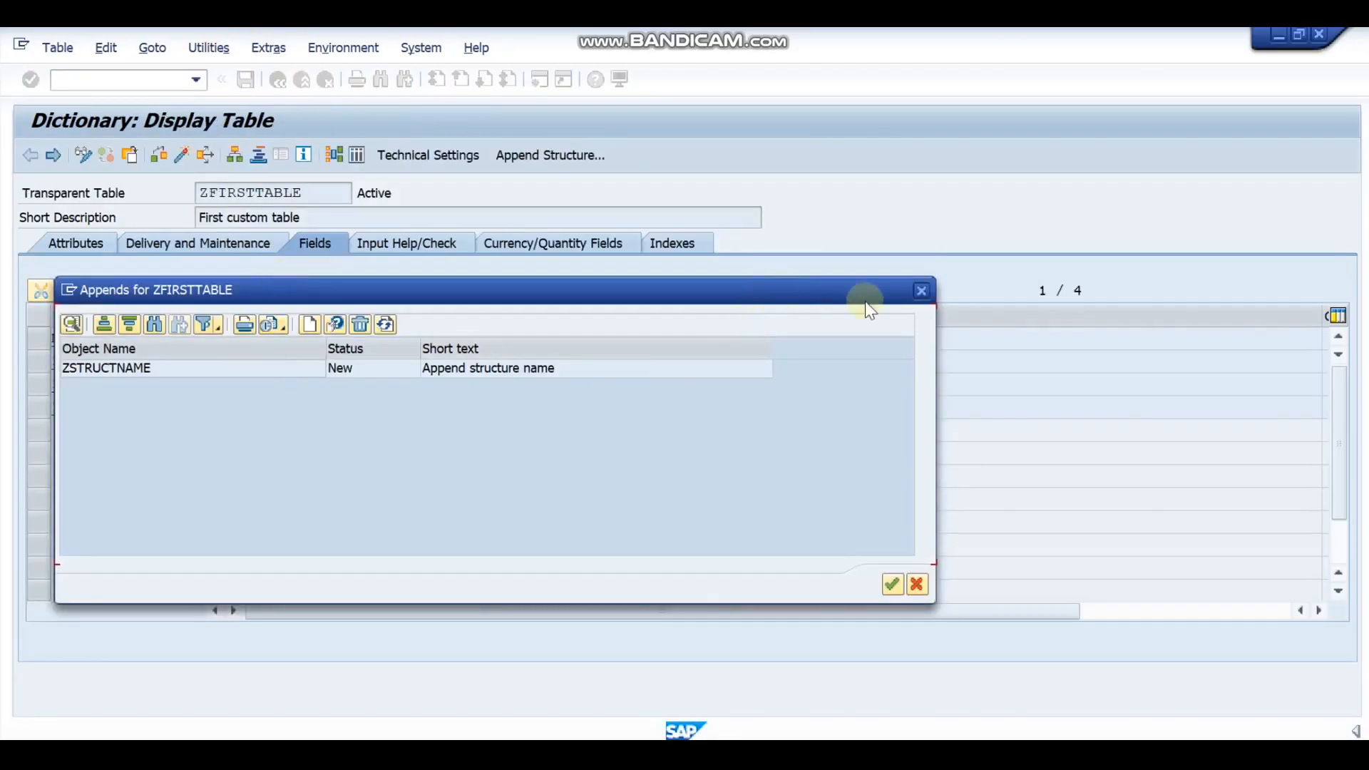
{"action": "key", "text": "Escape"}
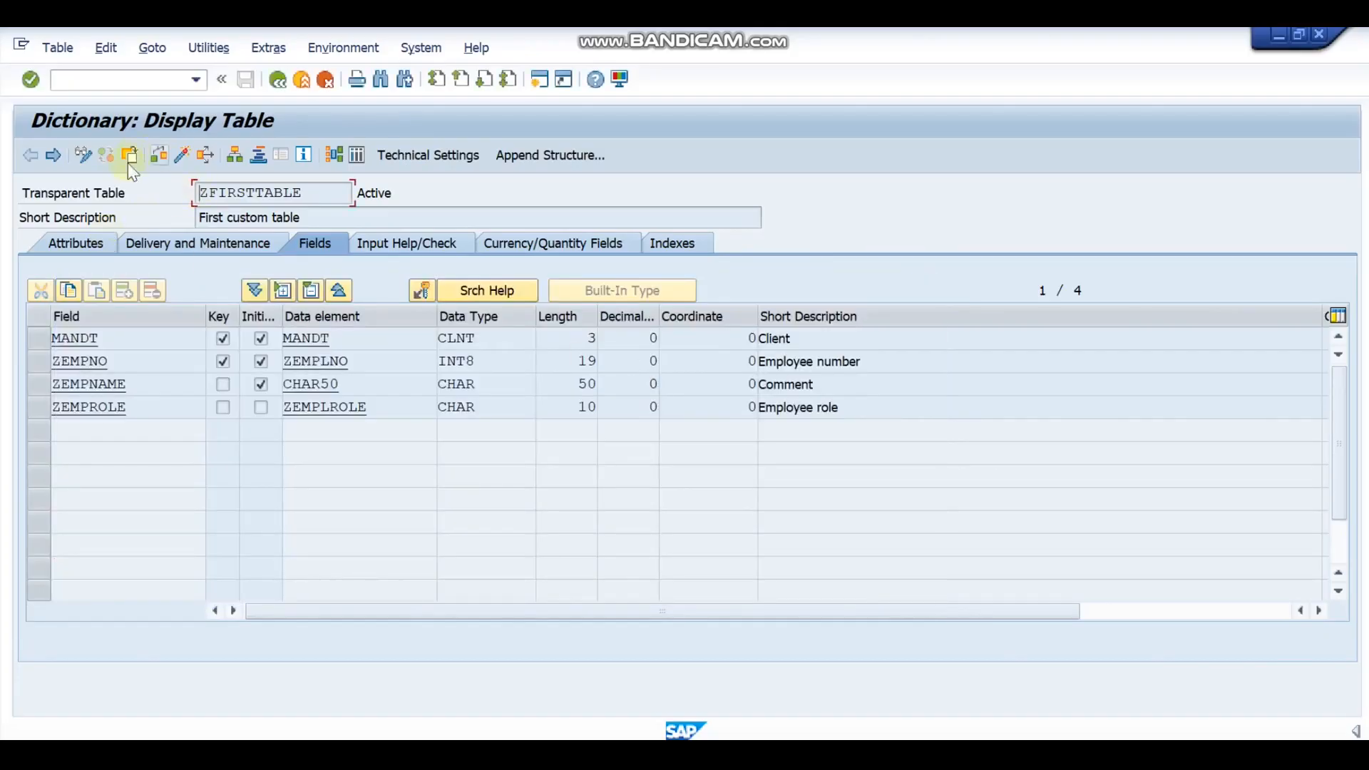
Set the enhancement category of ZFIRSTTABLE to Can Be Enhanced (Deep) in change mode and activate the table
{"action": "left_click", "coordinate": [83, 156]}
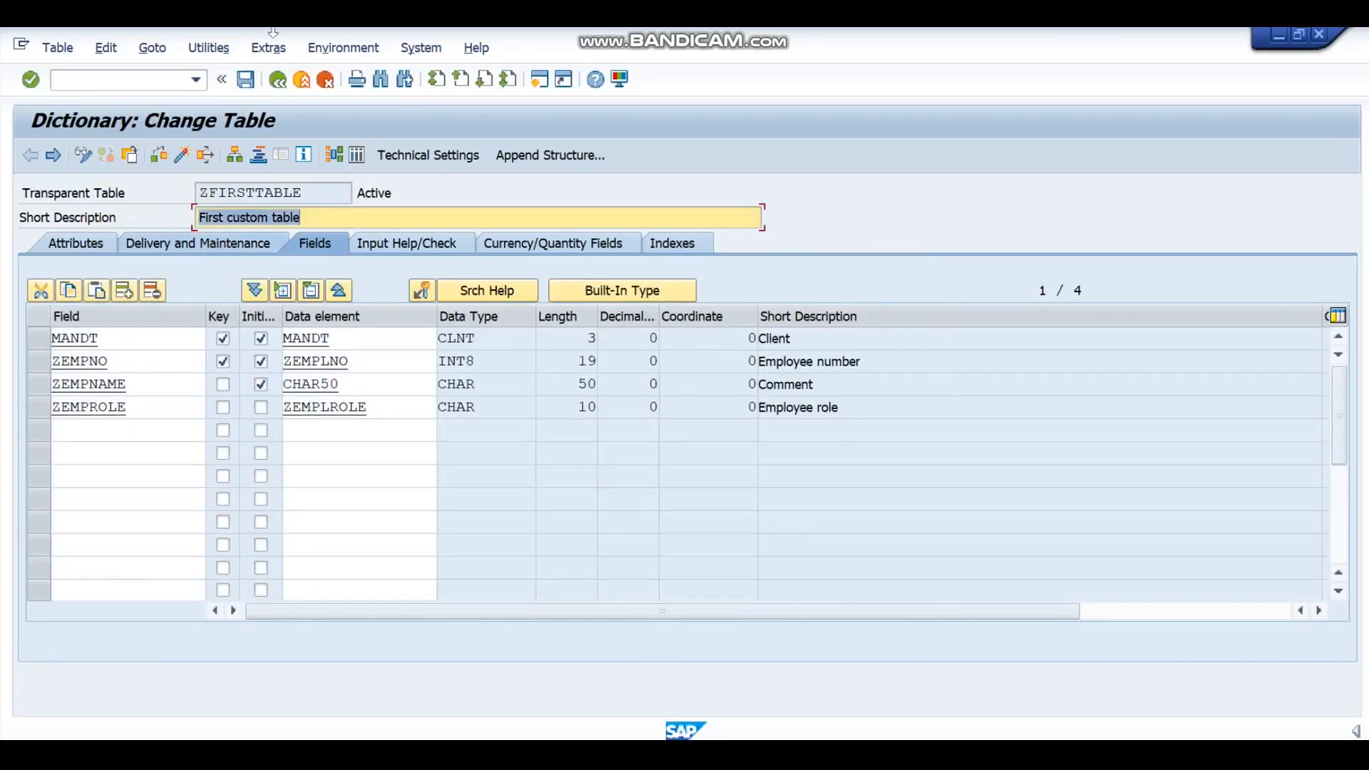
{"action": "left_click", "coordinate": [267, 48]}
{"action": "left_click", "coordinate": [325, 216]}
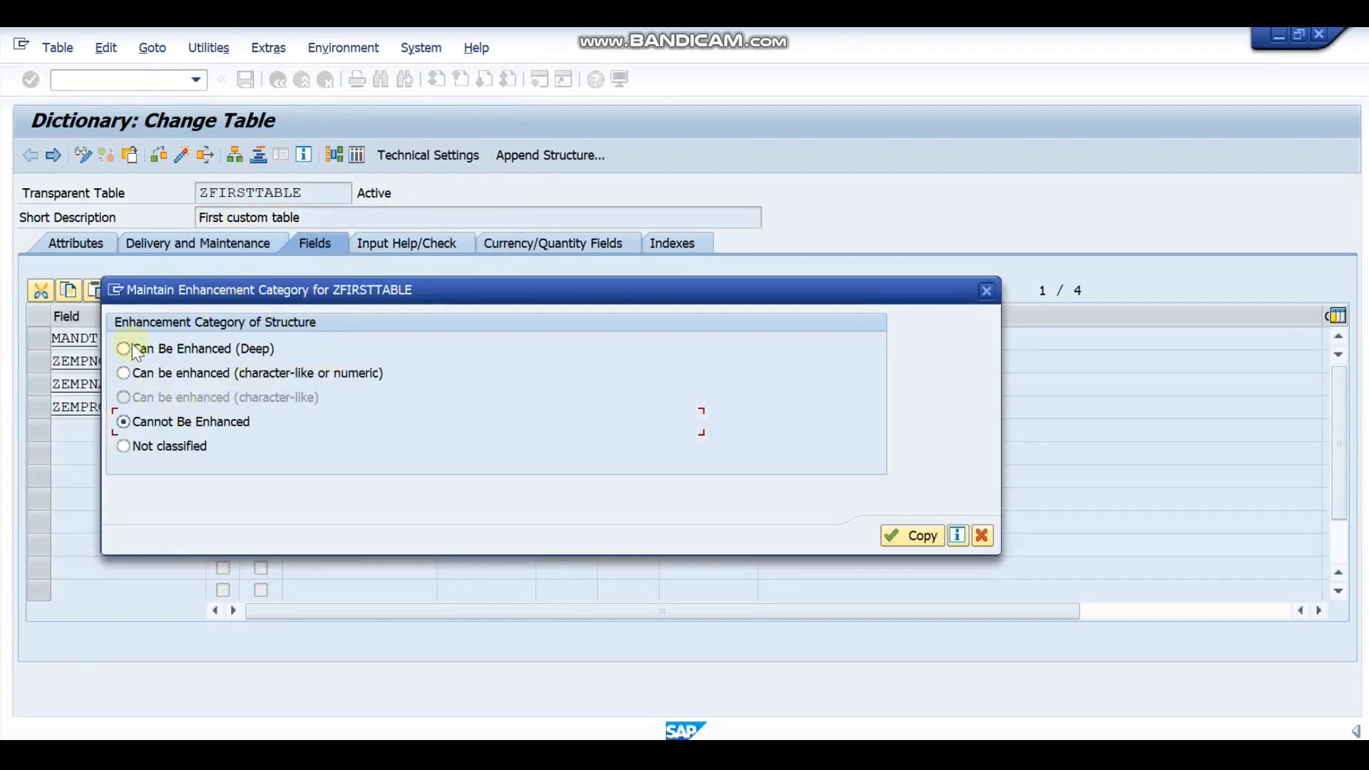
{"action": "left_click", "coordinate": [129, 349]}
{"action": "left_click", "coordinate": [927, 537]}
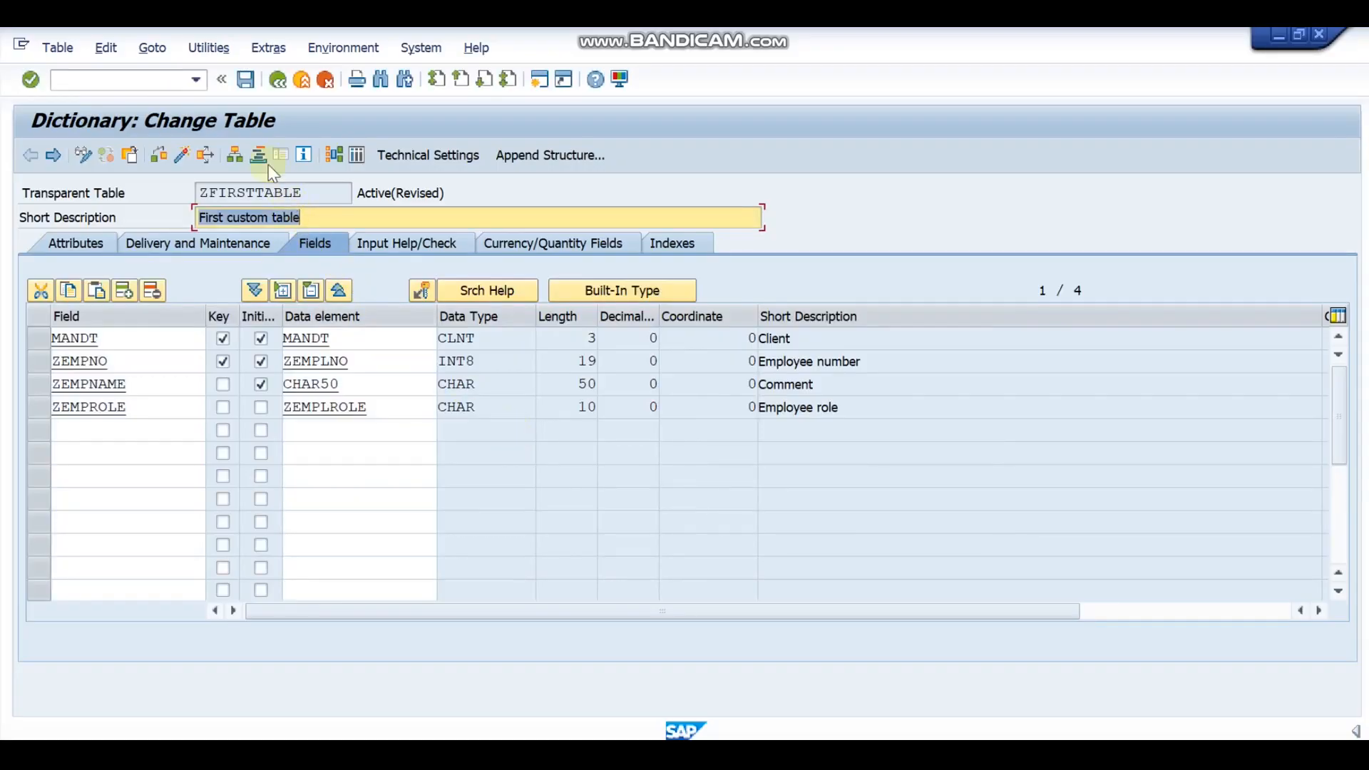
{"action": "left_click", "coordinate": [180, 155]}
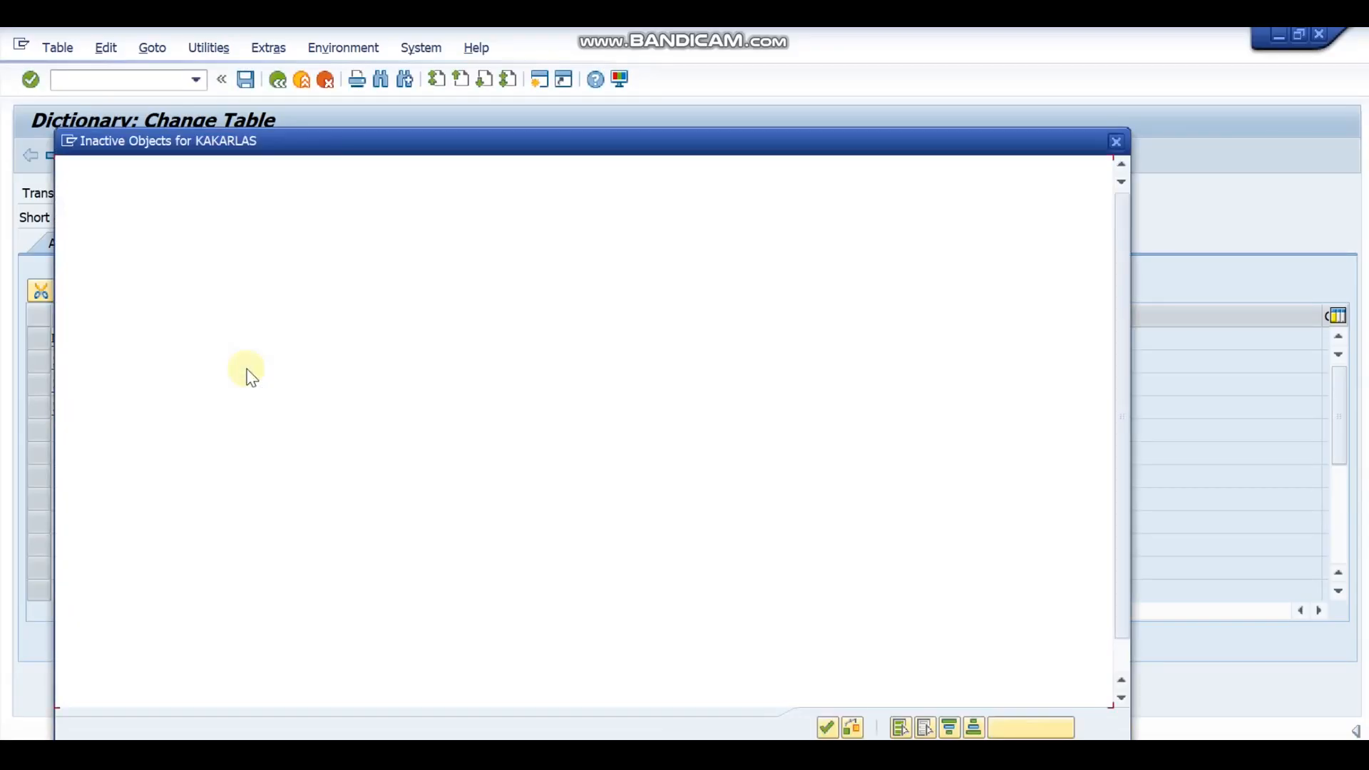
{"action": "key", "text": "Return"}
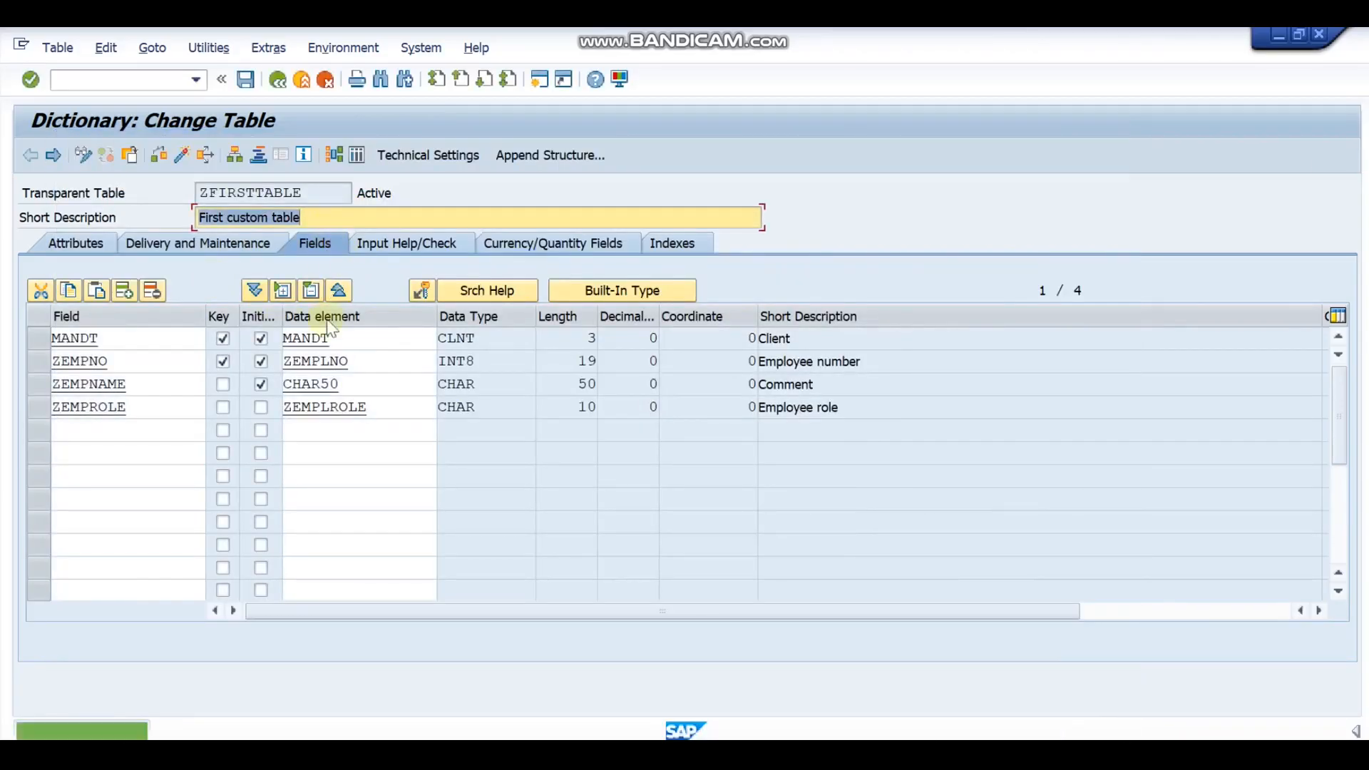
Add the component ZSTUMARKS to the append structure ZSTRUCTNAME with typing method Types and component type INT4
{"action": "left_click", "coordinate": [529, 153]}
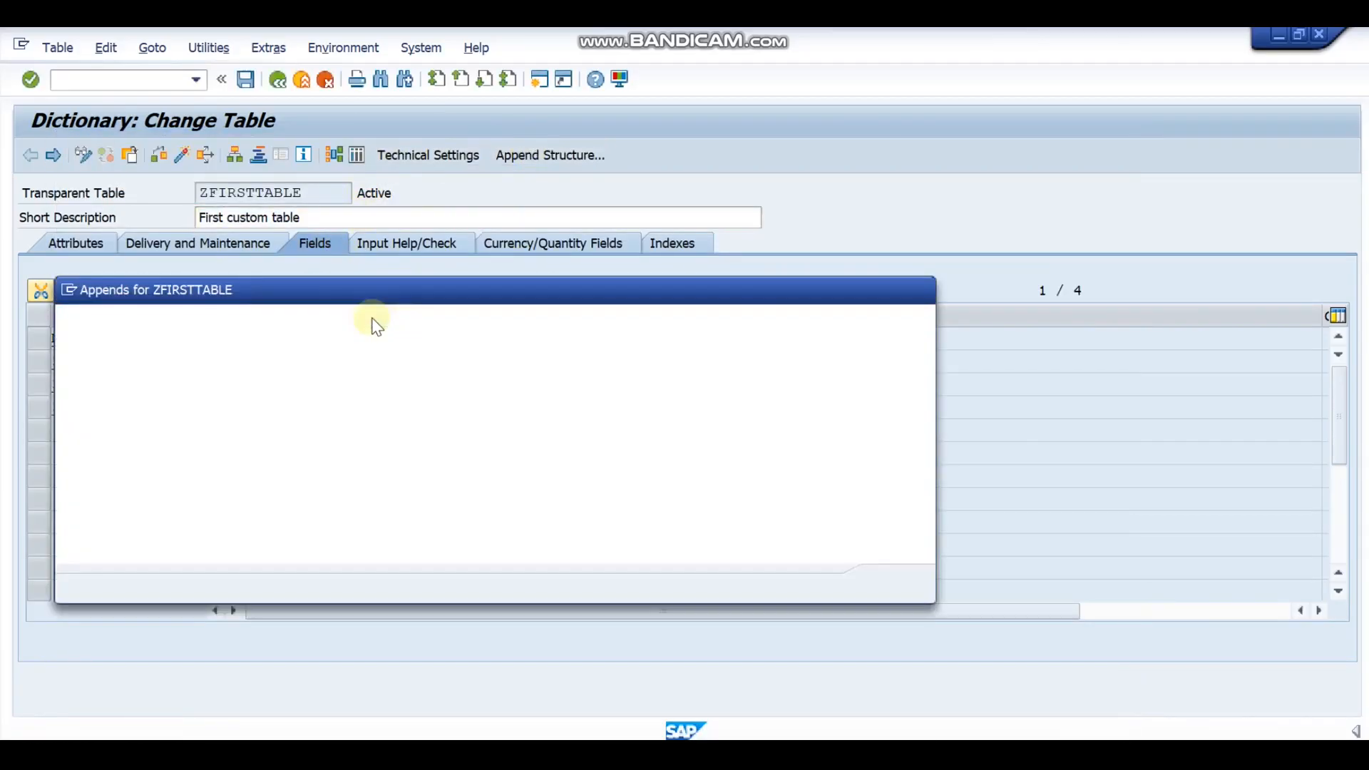
{"action": "double_click", "coordinate": [229, 369]}
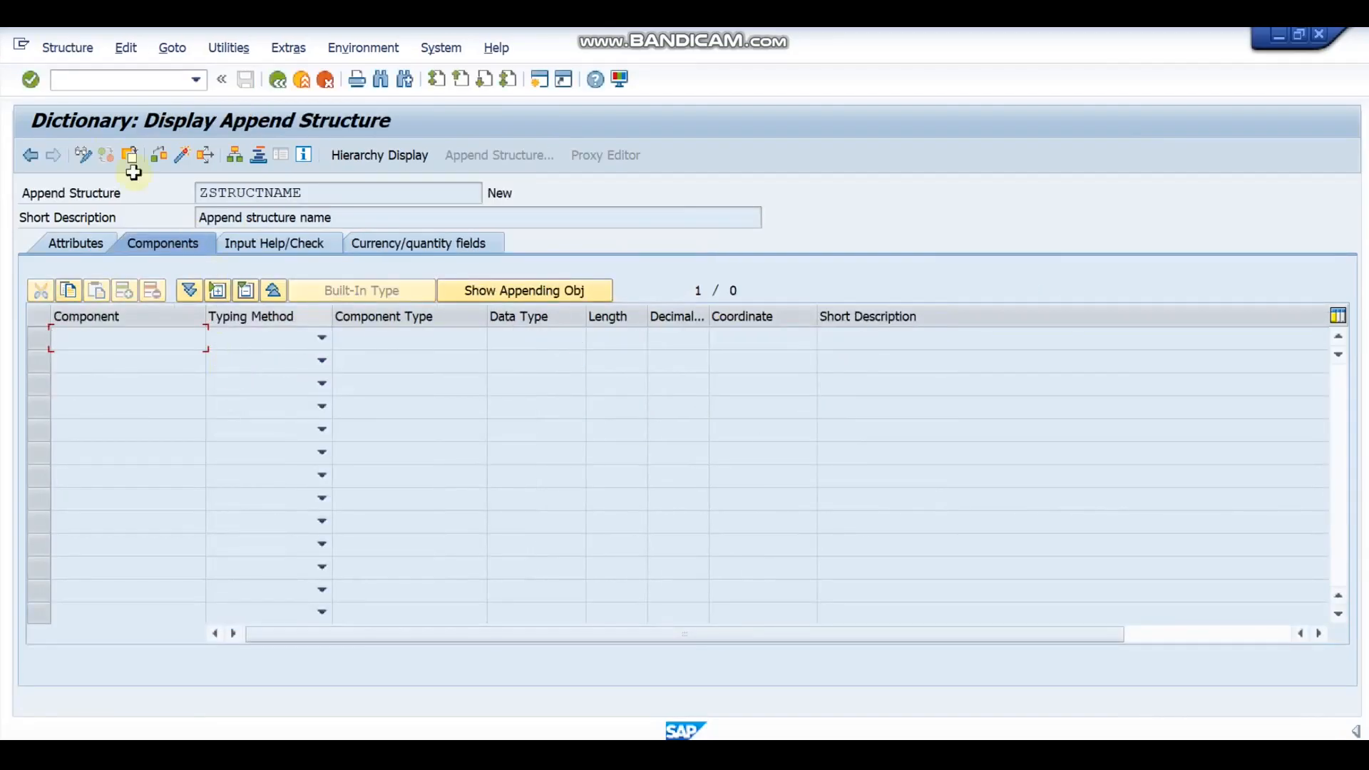
{"action": "left_click", "coordinate": [82, 158]}
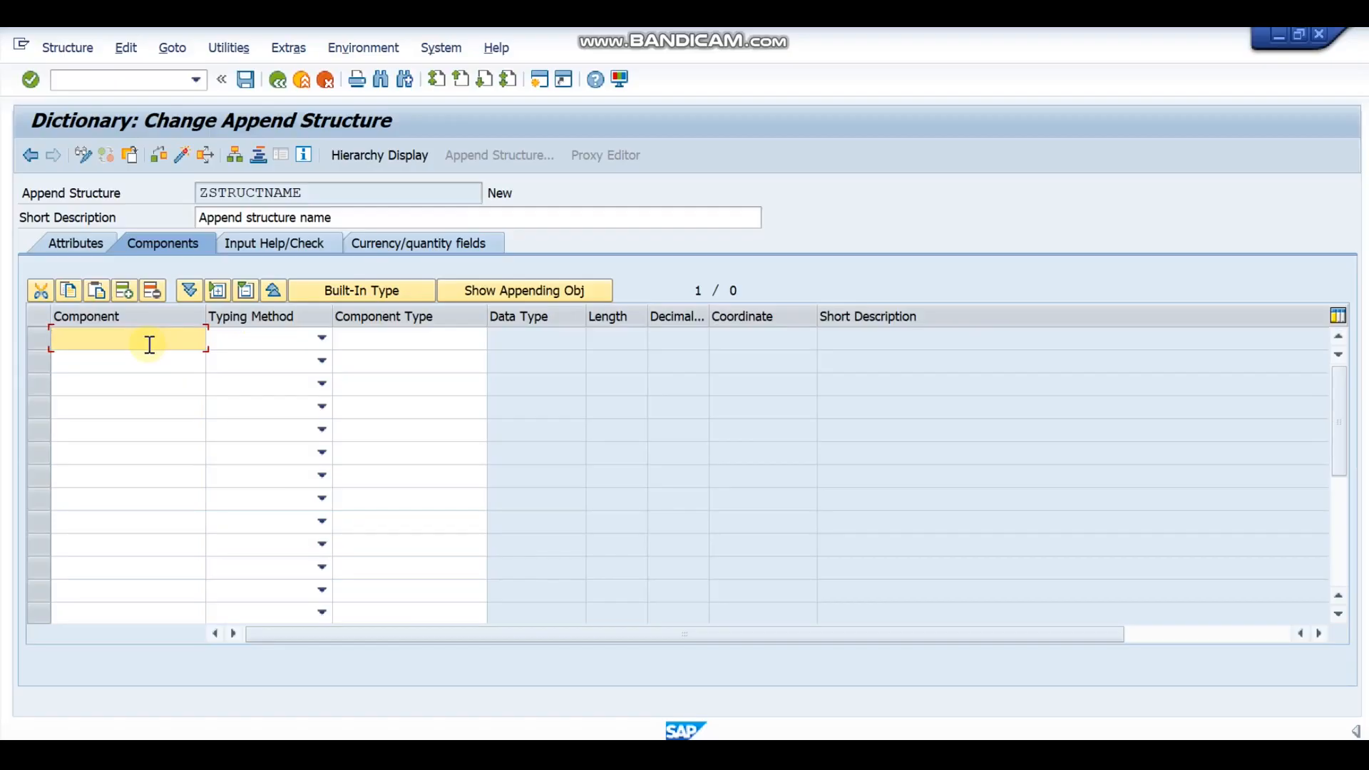
{"action": "type", "text": "ZS"}
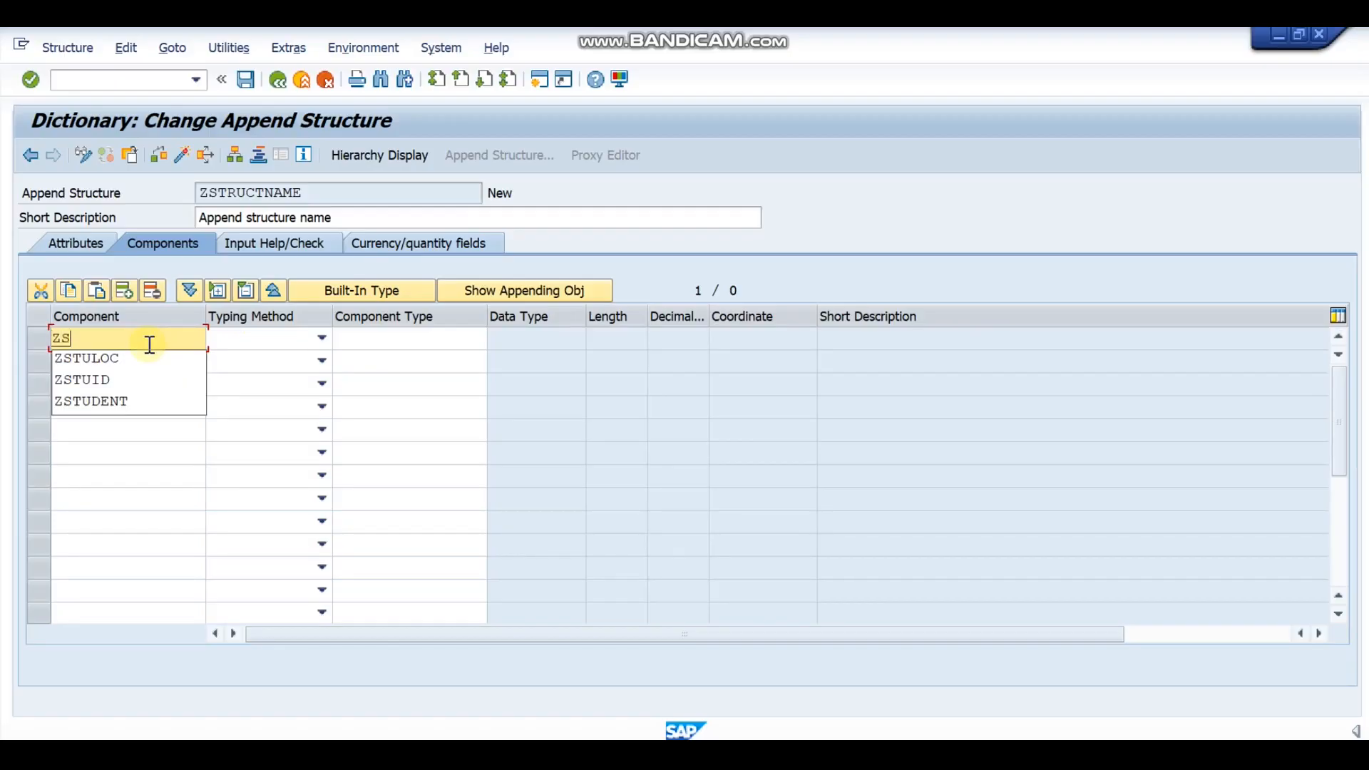
{"action": "type", "text": "TUMARKS"}
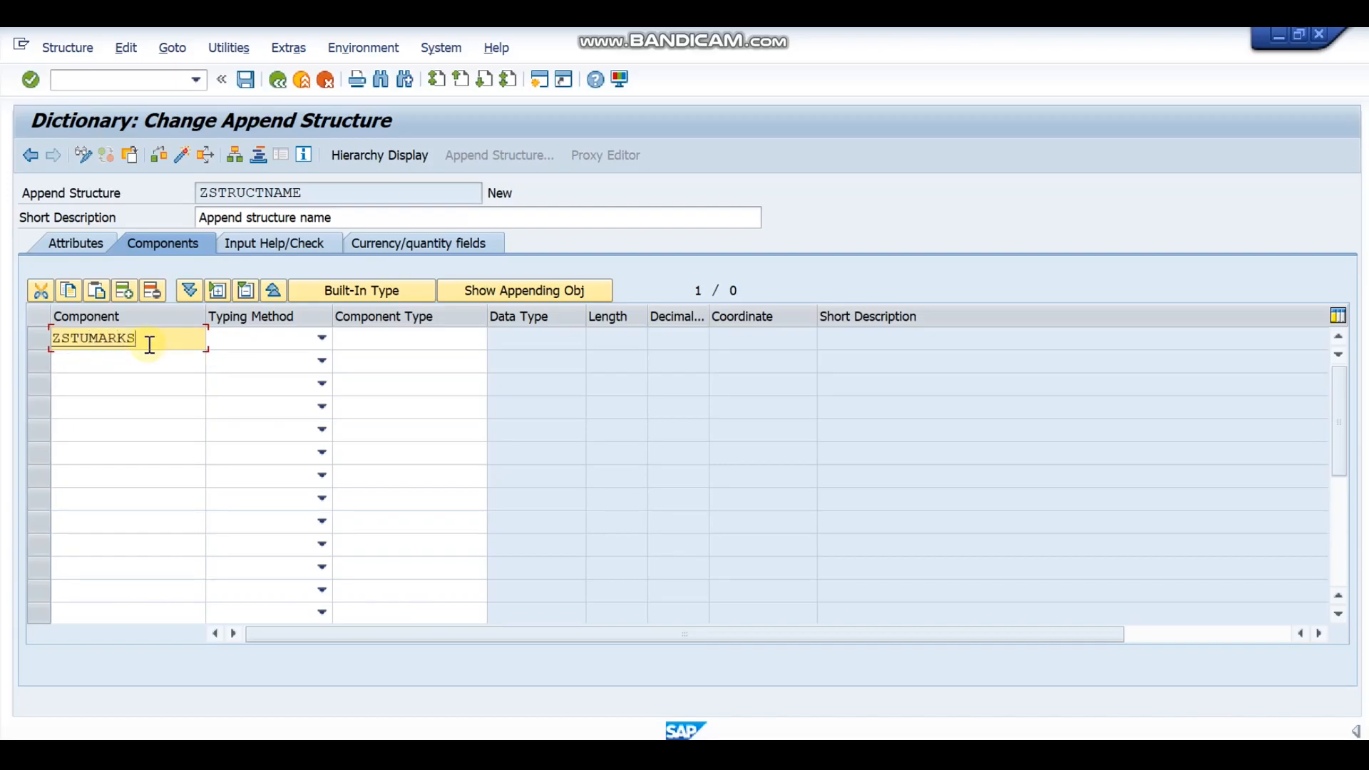
{"action": "left_click", "coordinate": [318, 341]}
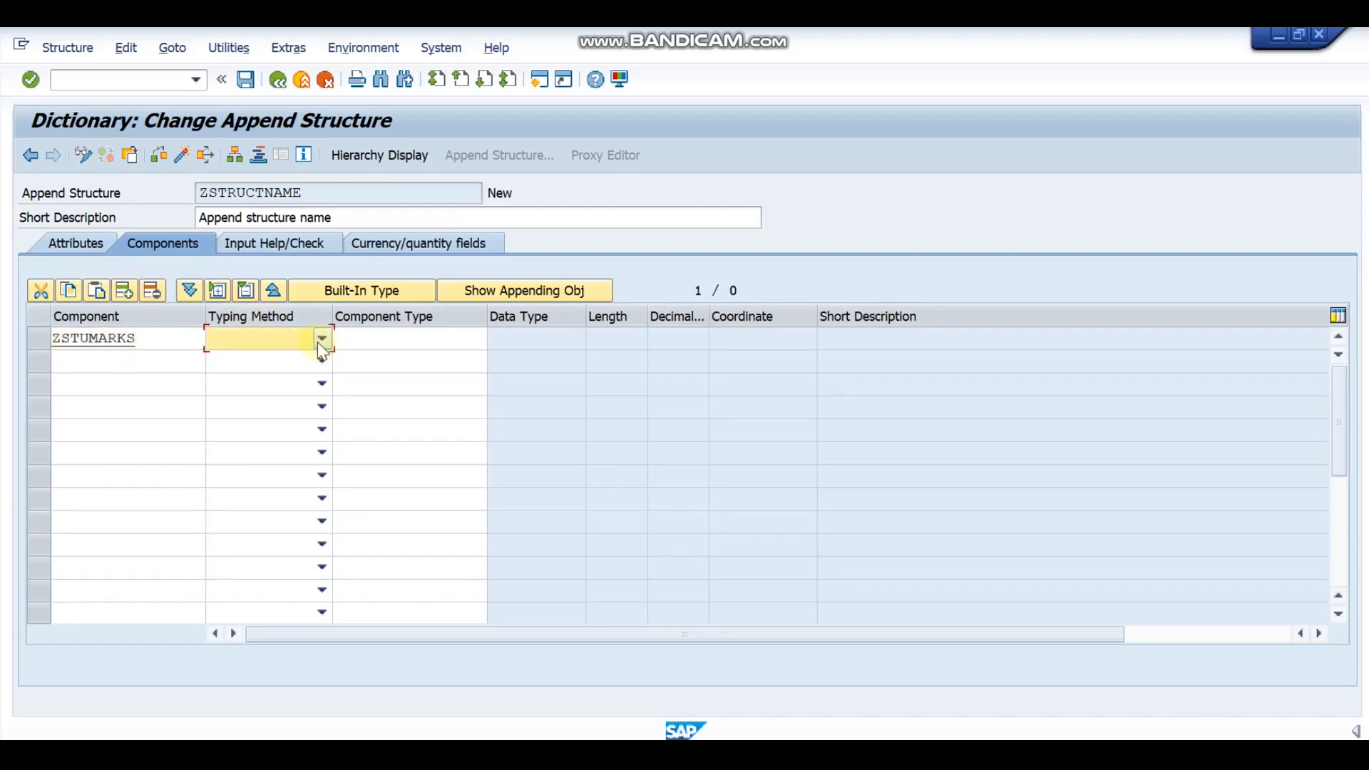
{"action": "left_click", "coordinate": [285, 355]}
{"action": "left_click", "coordinate": [391, 346]}
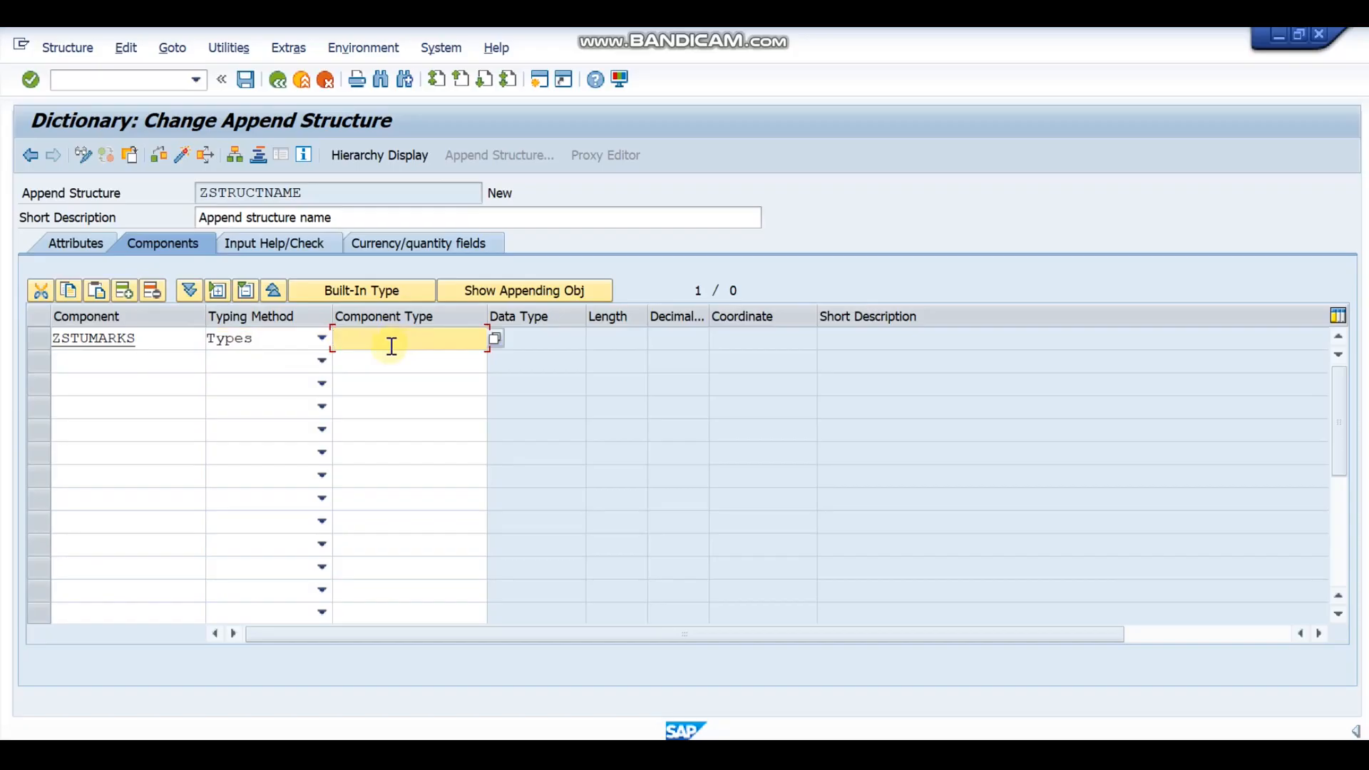
{"action": "type", "text": "INT4"}
{"action": "key", "text": "Return"}
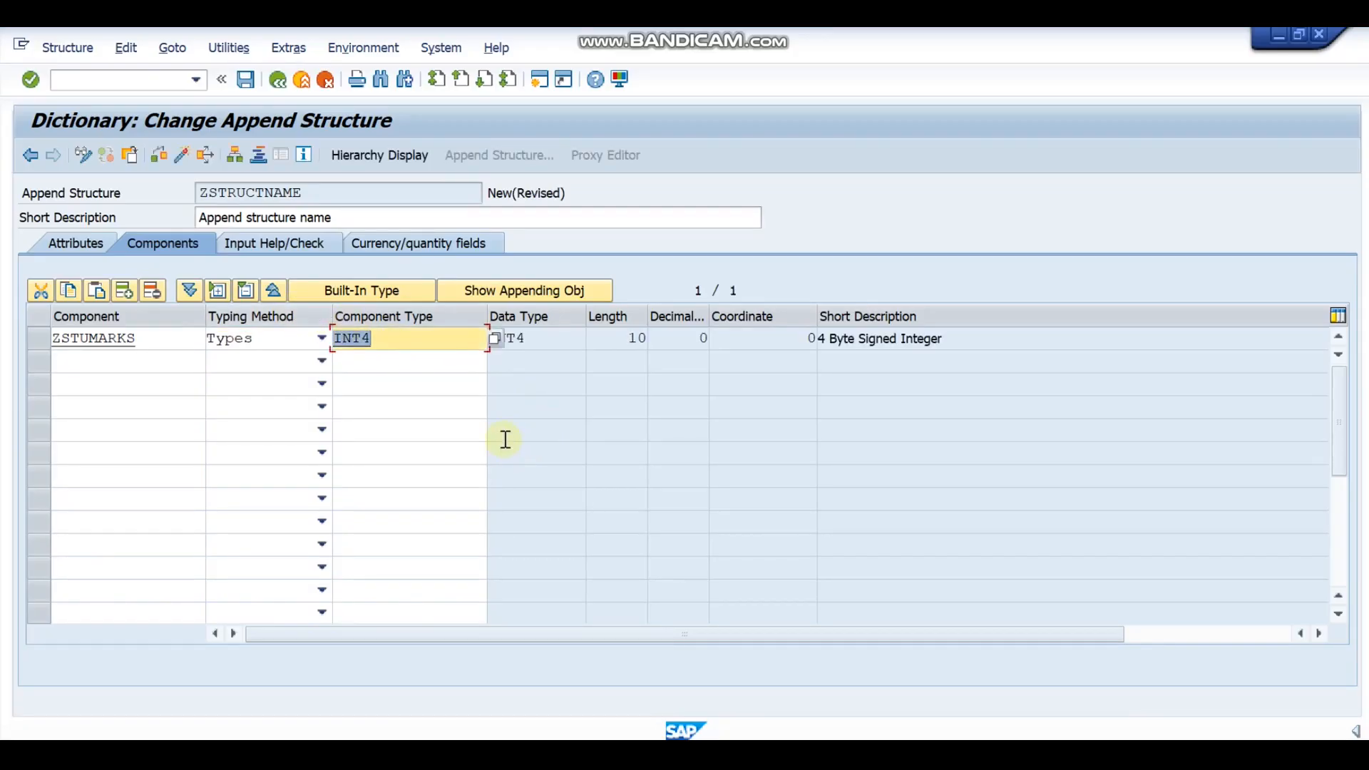
Save and activate the append structure ZSTRUCTNAME without displaying the activation log, and return to ZFIRSTTABLE
{"action": "key", "text": "ctrl+s"}
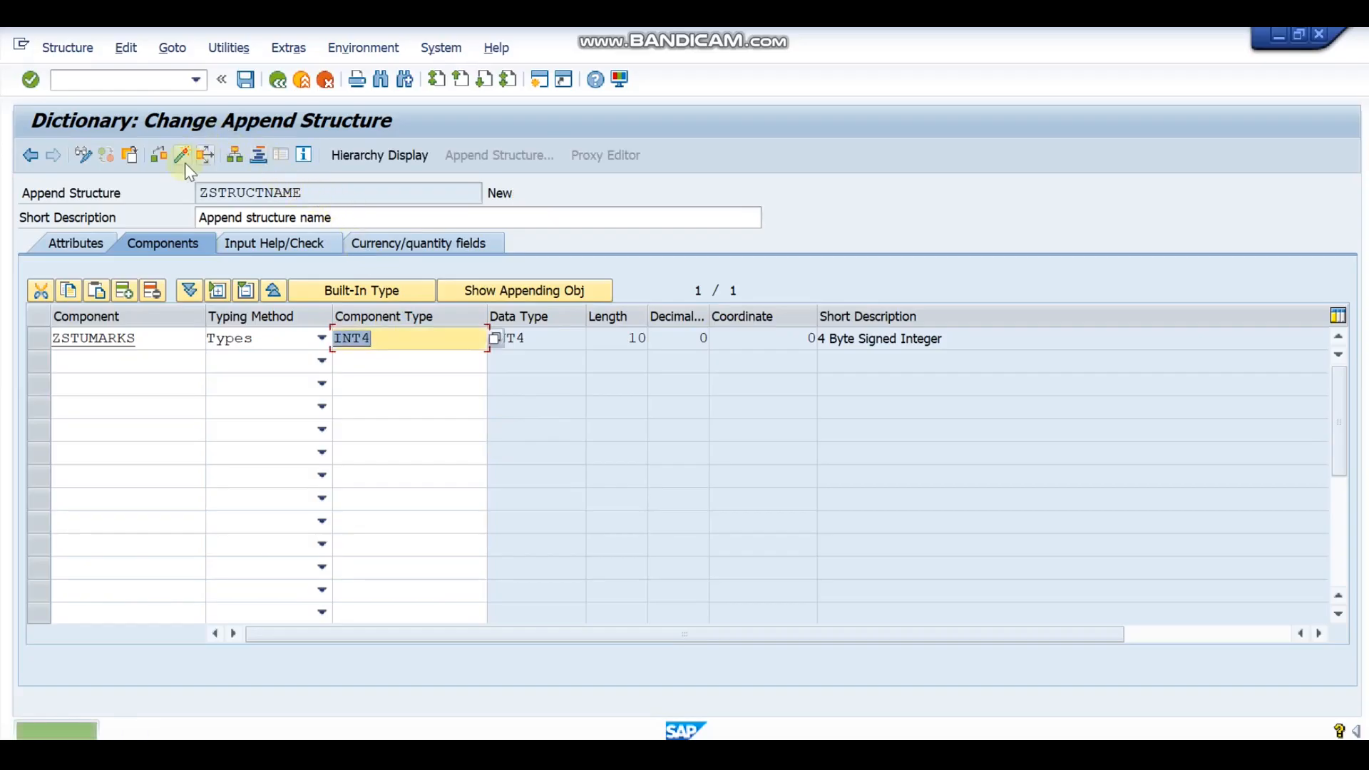
{"action": "left_click", "coordinate": [181, 156]}
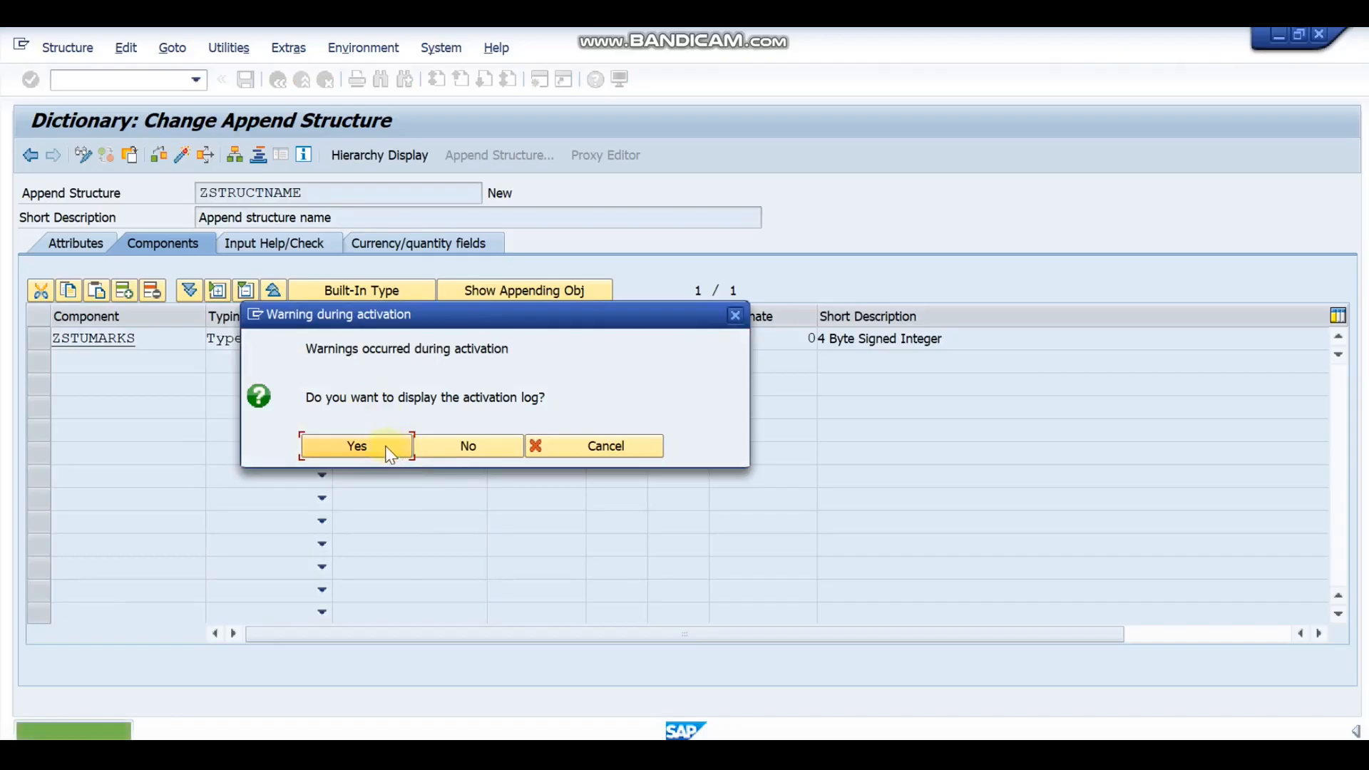
{"action": "left_click", "coordinate": [465, 450]}
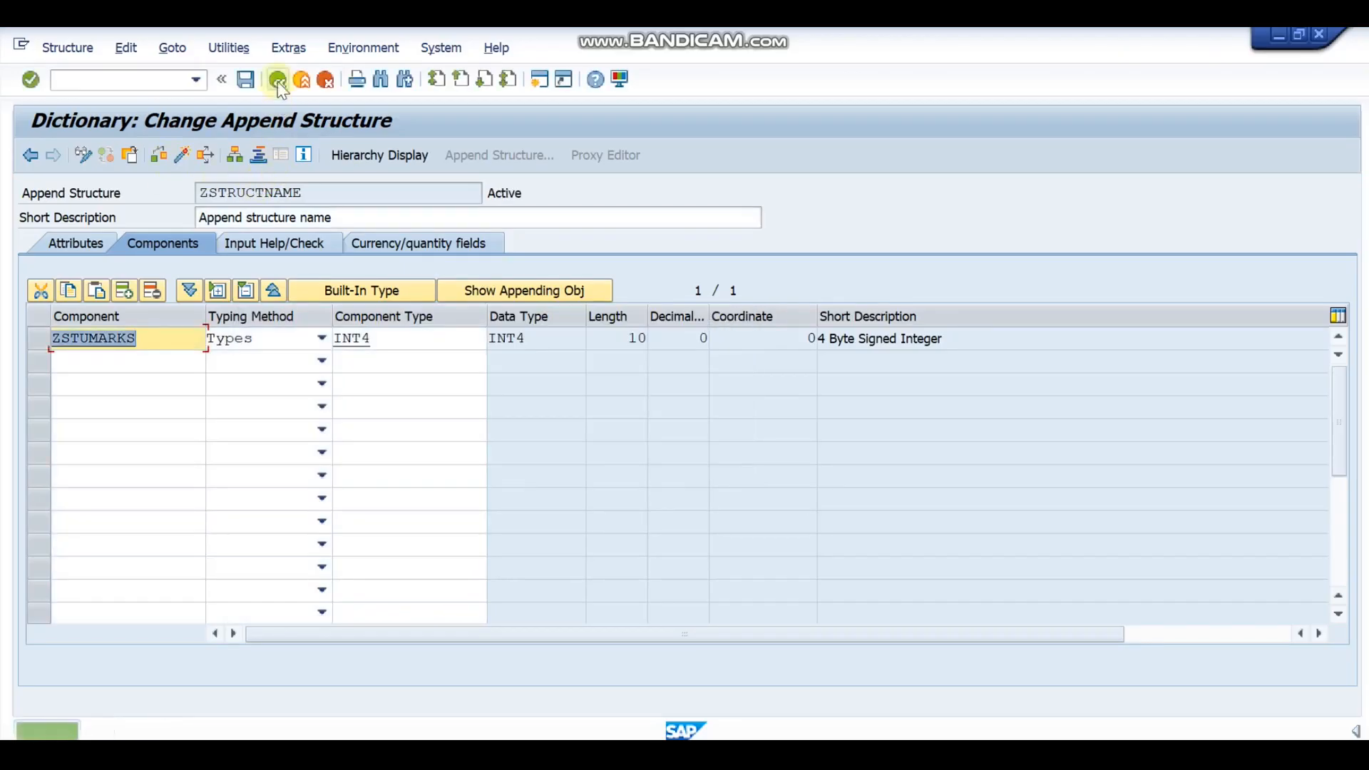
{"action": "left_click", "coordinate": [277, 80]}
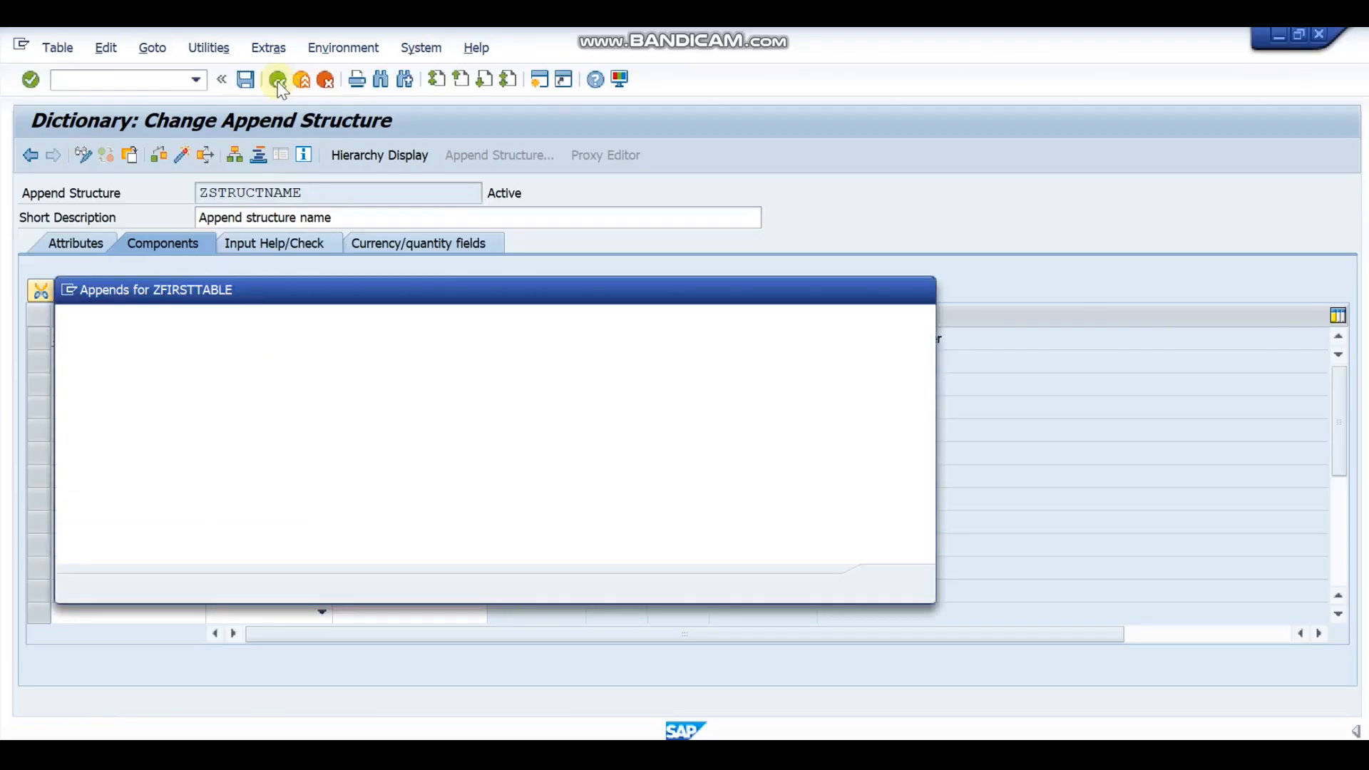
{"action": "left_click", "coordinate": [921, 290]}
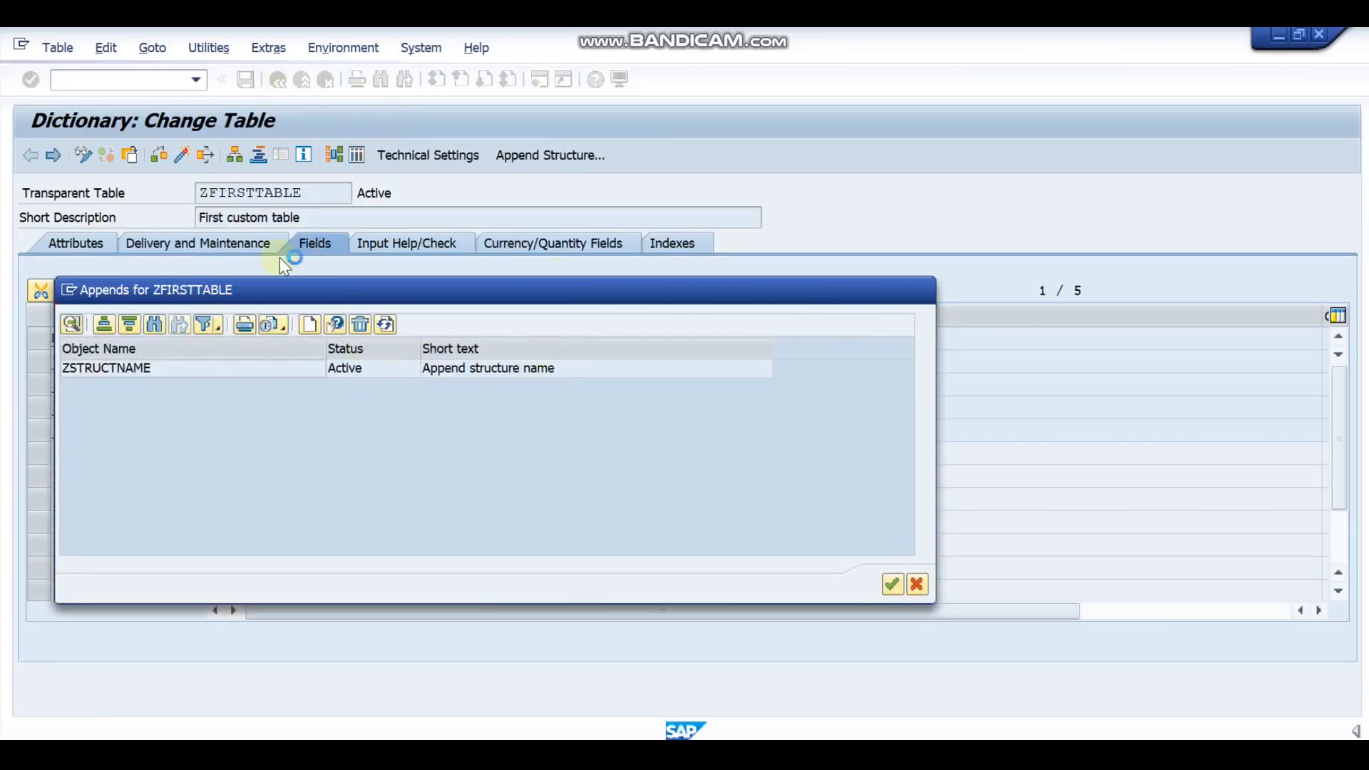
Display all entries of ZFIRSTTABLE in the Data Browser to check the ZSTUMARKS field, and return to the table definition
{"action": "left_click", "coordinate": [358, 156]}
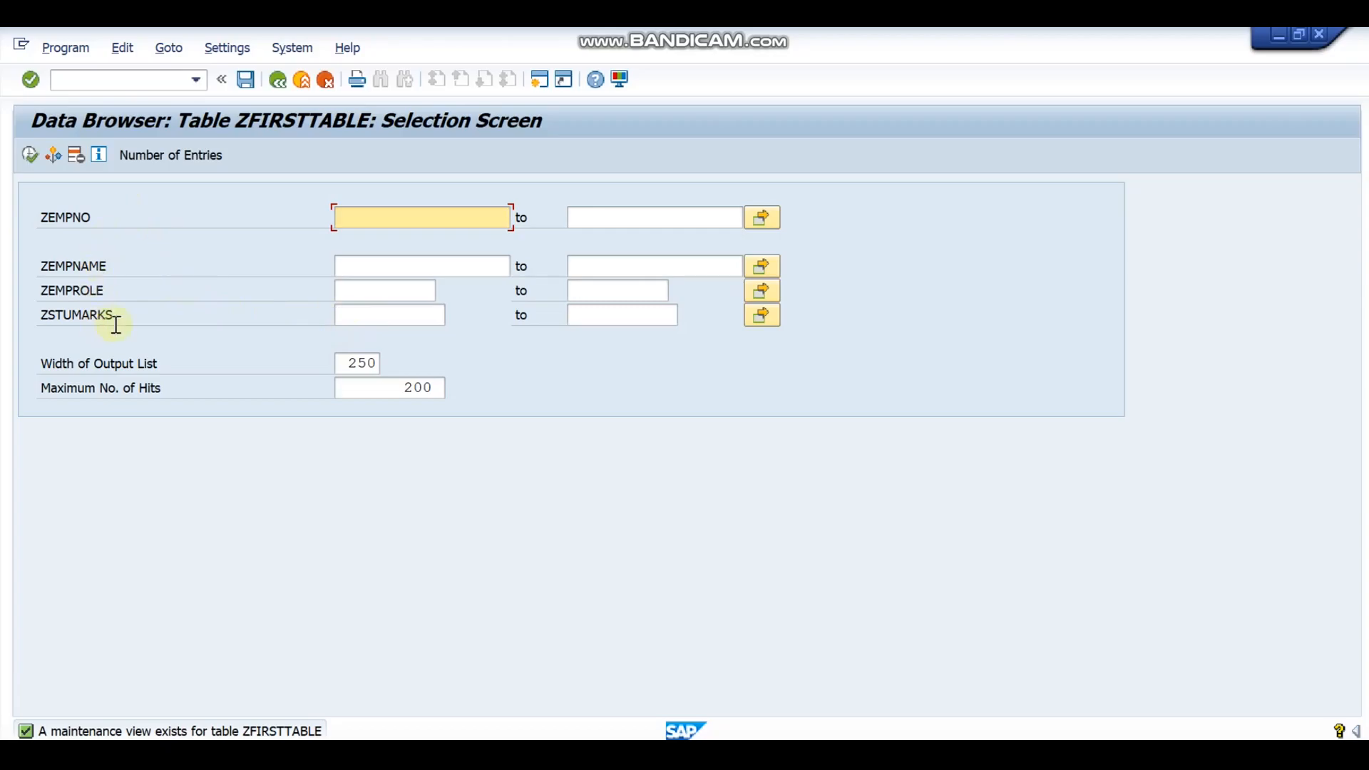
{"action": "double_click", "coordinate": [41, 318]}
{"action": "left_click", "coordinate": [129, 314]}
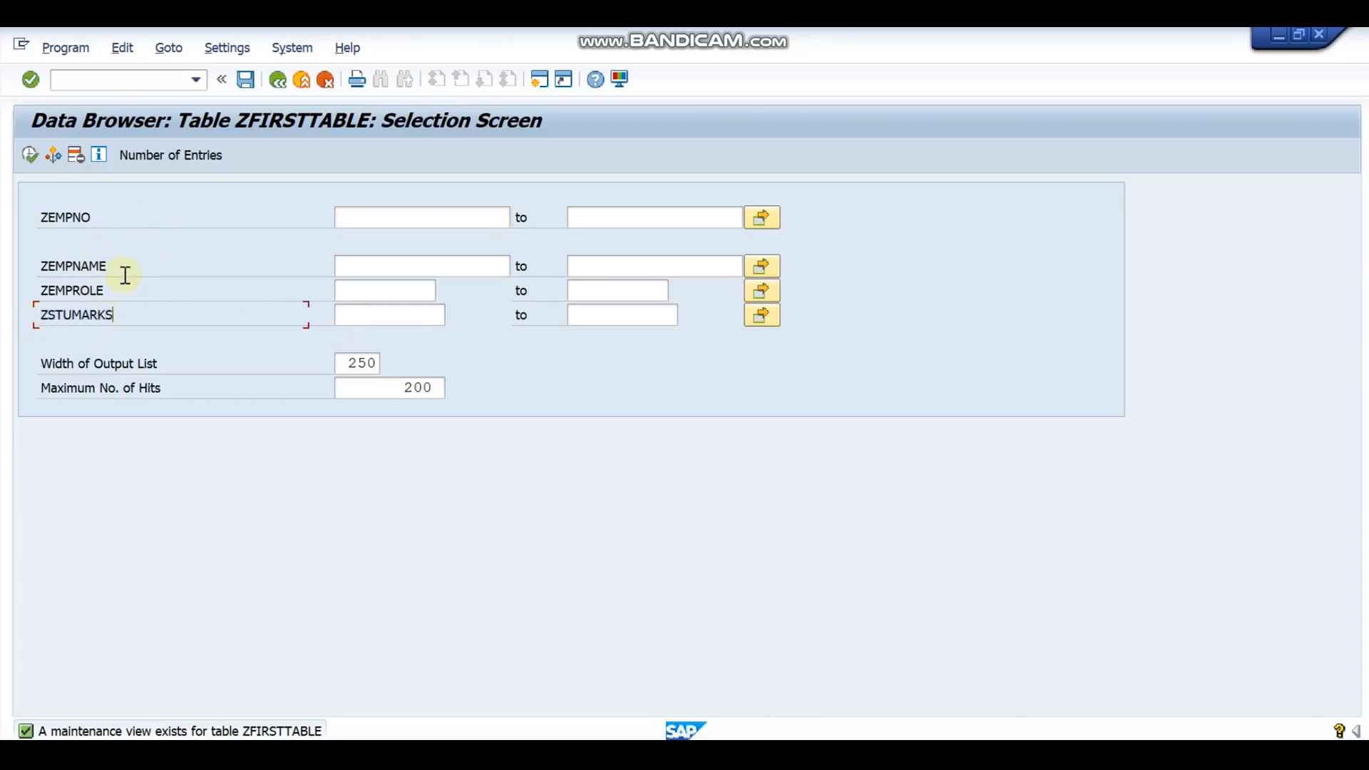
{"action": "left_click", "coordinate": [30, 155]}
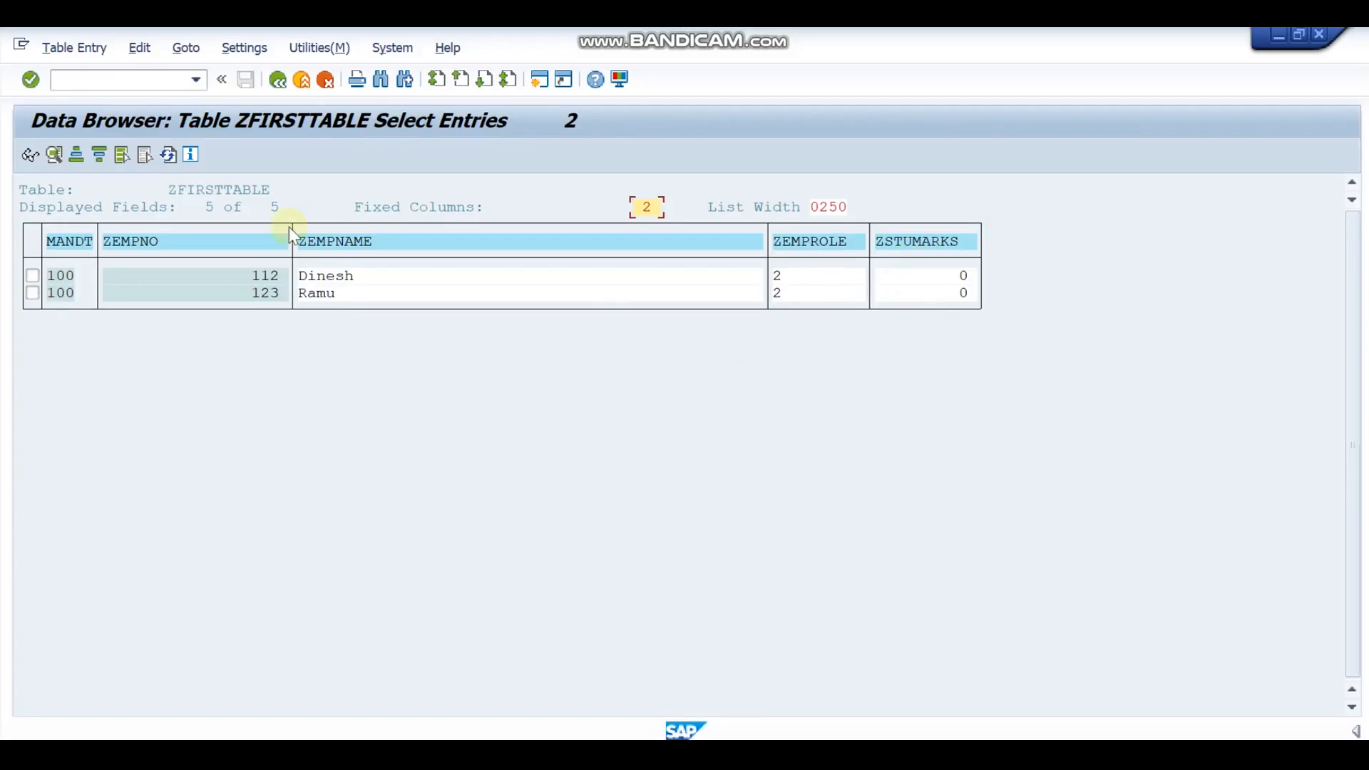
{"action": "left_click", "coordinate": [278, 80]}
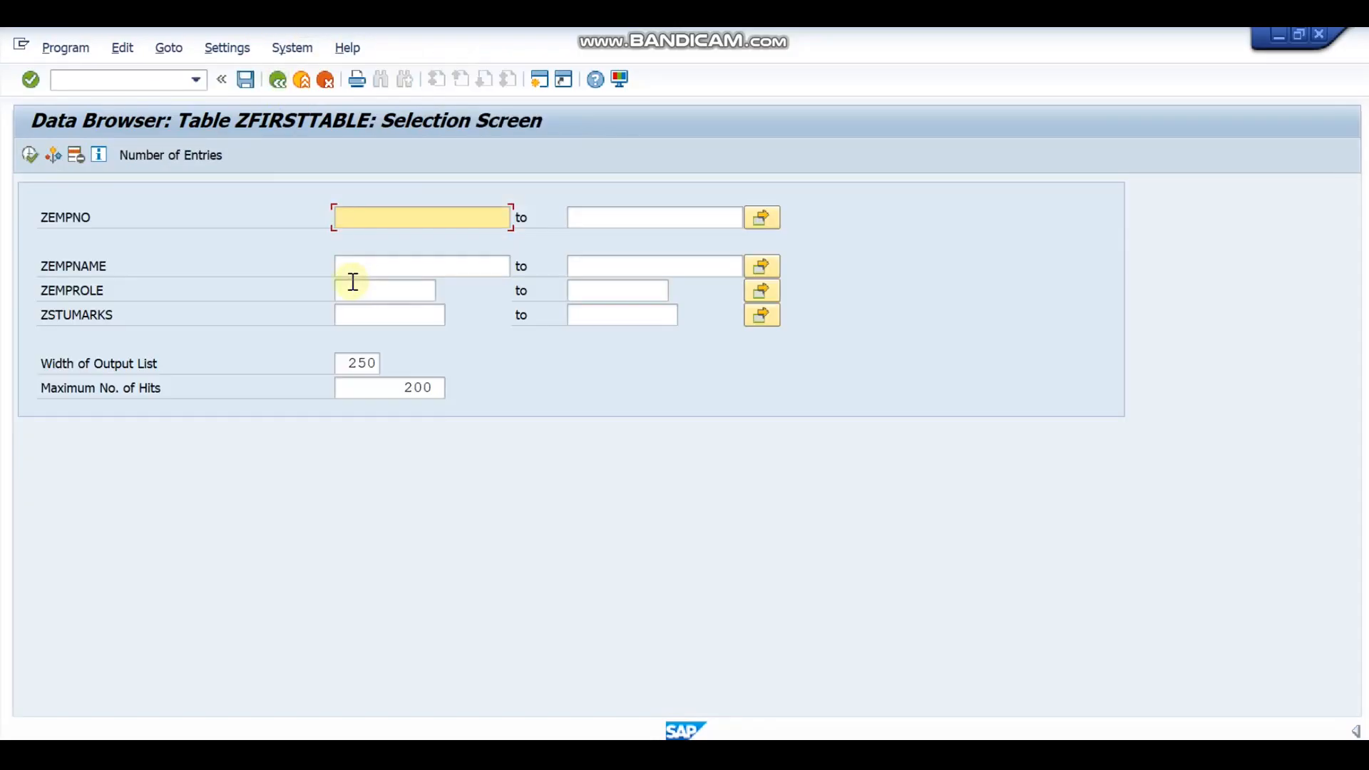
{"action": "left_click", "coordinate": [281, 87]}
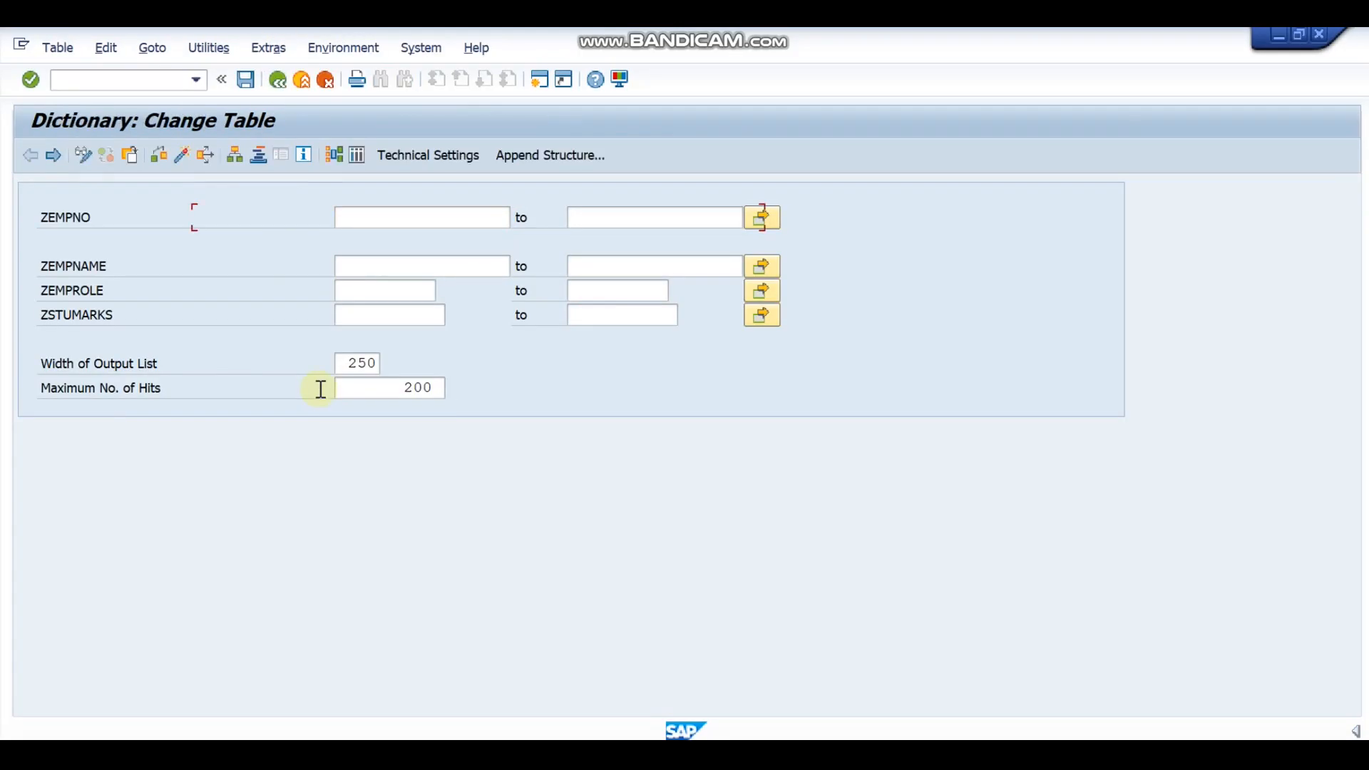